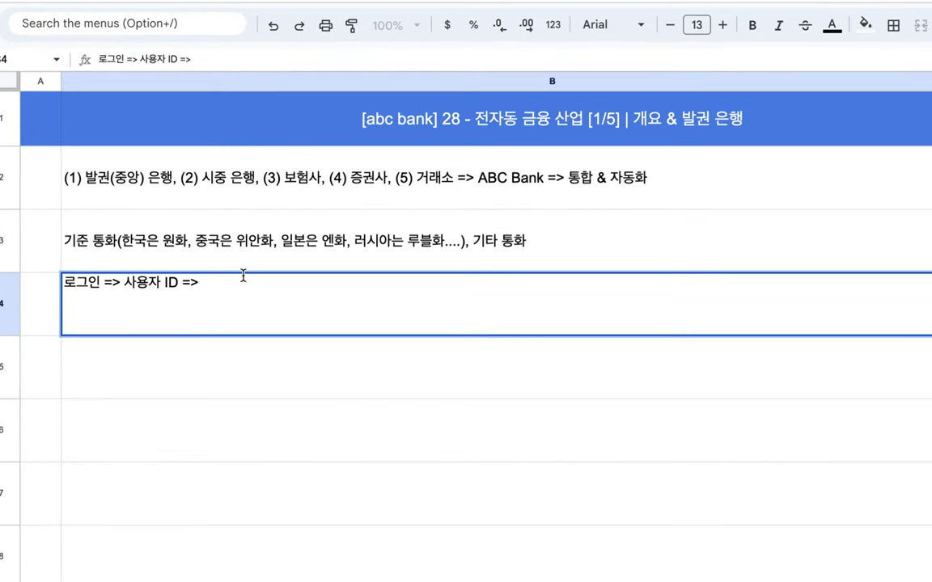
Step: Complete the login note in B4 with "국적 => 기준 통화" after "사용자 ID =>"
{"action": "type", "text": "rnr"}
{"action": "key", "text": "BackSpace"}
{"action": "key", "text": "BackSpace"}
{"action": "key", "text": "BackSpace"}
{"action": "type", "text": "국적"}
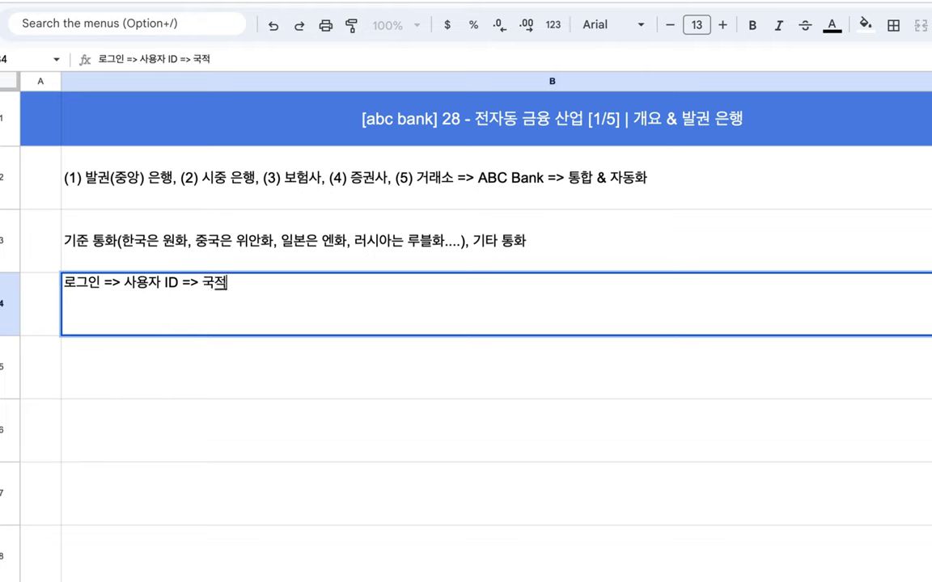
{"action": "type", "text": " => 기준 통화"}
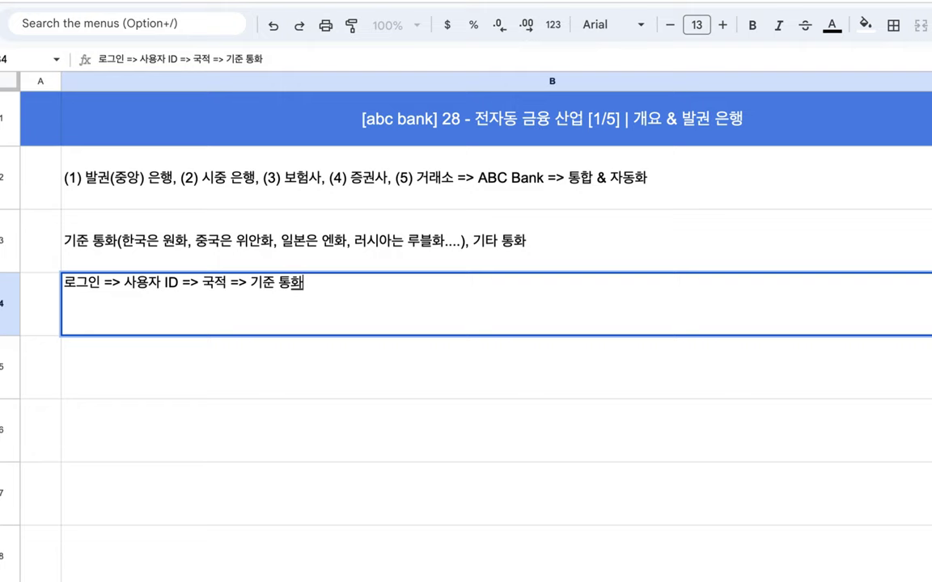
{"action": "left_click", "coordinate": [264, 386]}
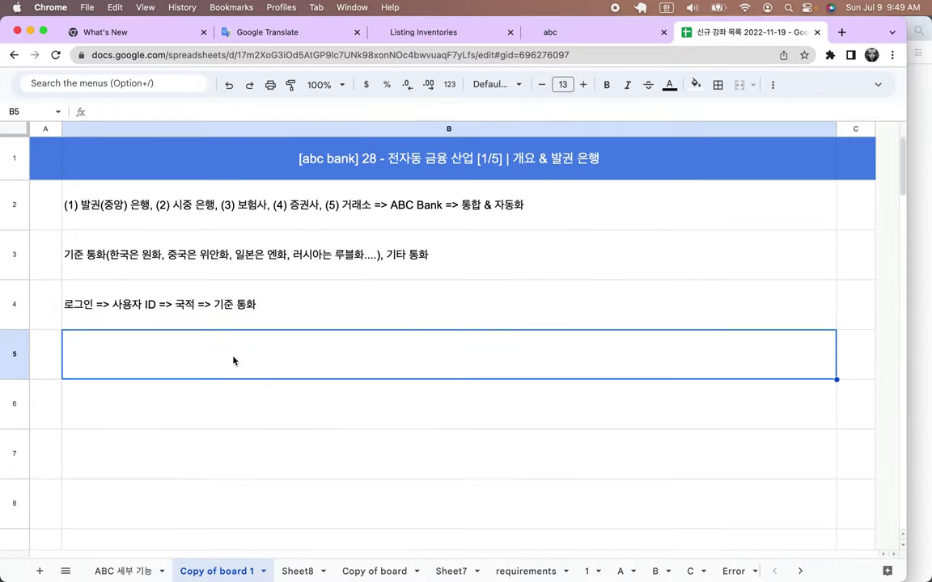
Step: Start a new order for the ABC product from ABC Bank with quantity 2 and balance sheet account abc, and check the total
{"action": "left_click", "coordinate": [436, 34]}
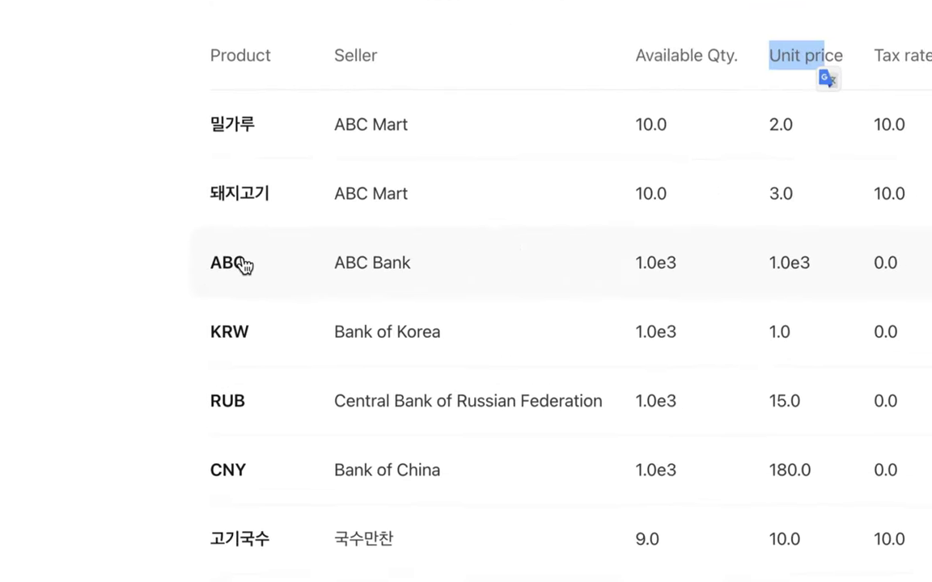
{"action": "left_click", "coordinate": [687, 261]}
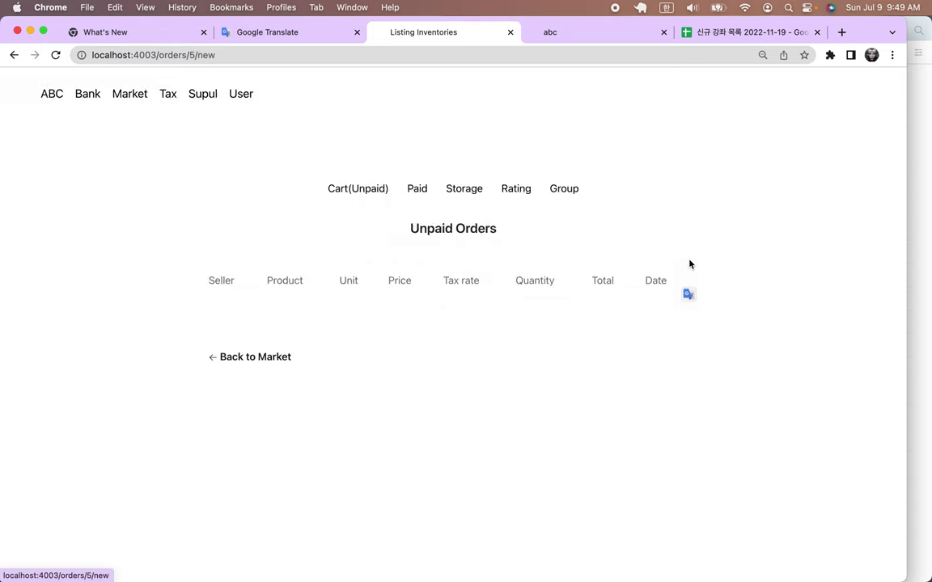
{"action": "scroll", "coordinate": [749, 310], "scroll_direction": "down", "scroll_amount": 5}
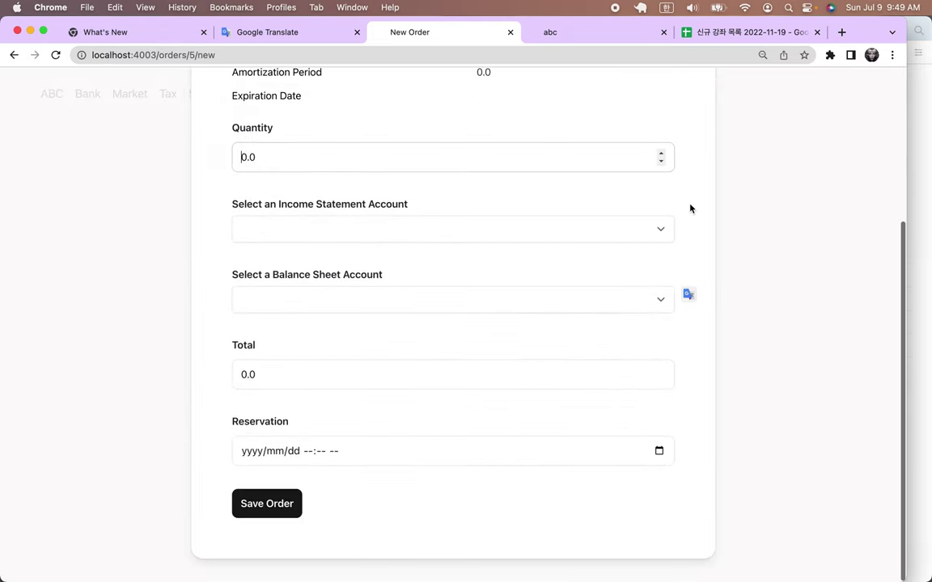
{"action": "left_click", "coordinate": [660, 153]}
{"action": "left_click", "coordinate": [660, 152]}
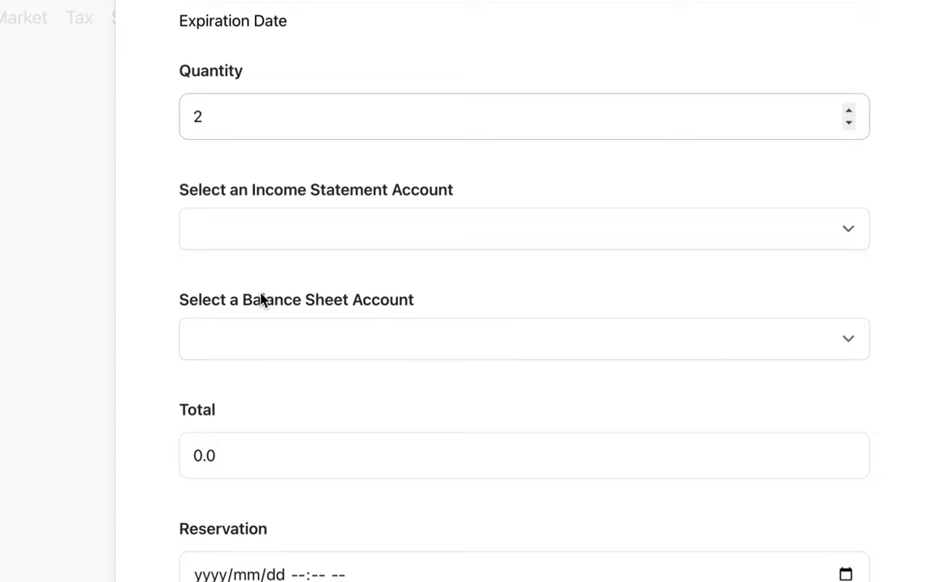
{"action": "left_click", "coordinate": [442, 341]}
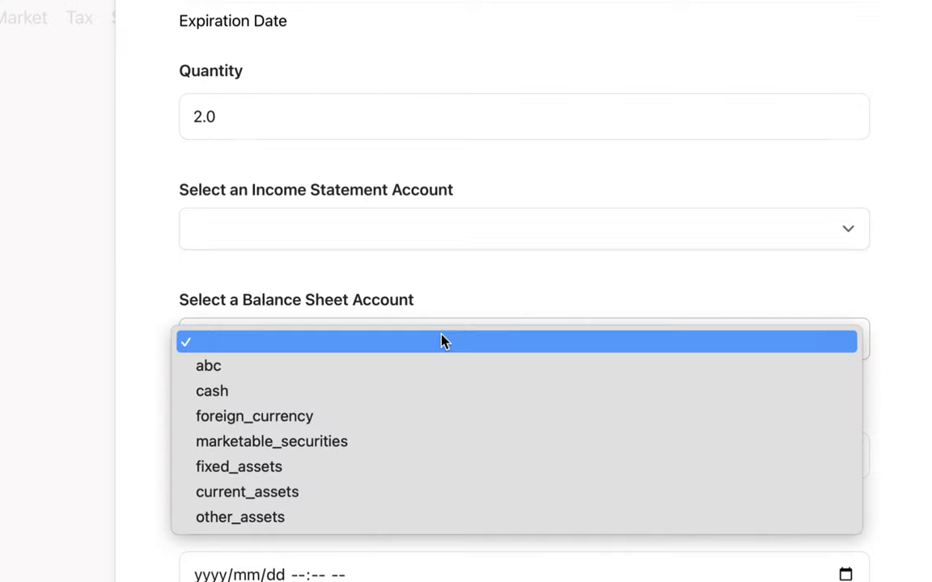
{"action": "left_click", "coordinate": [213, 369]}
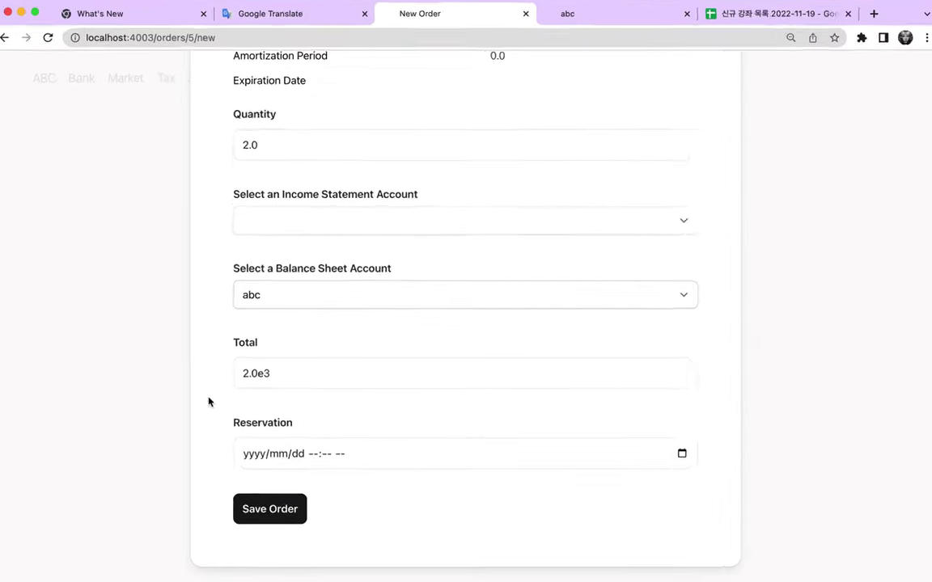
{"action": "left_click", "coordinate": [244, 373]}
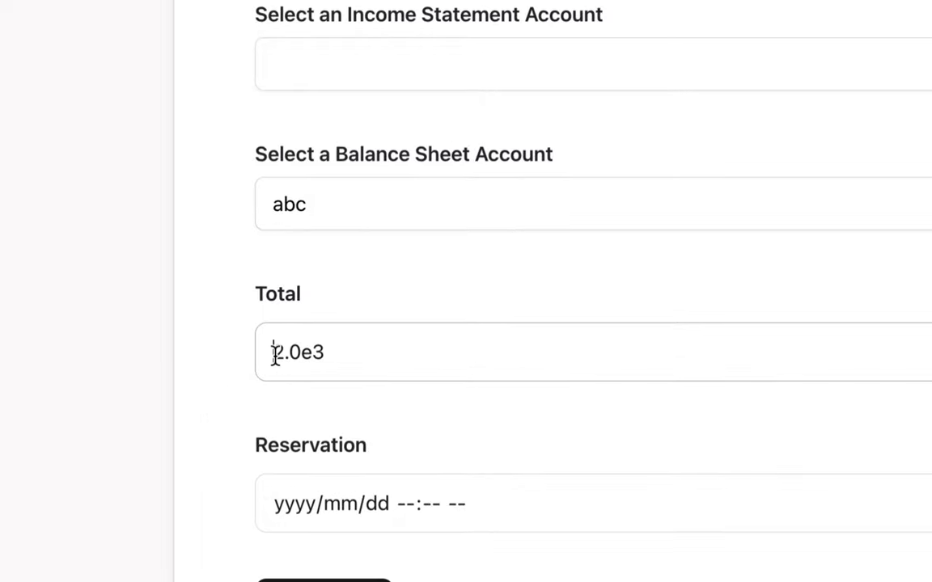
{"action": "left_click_drag", "start_coordinate": [273, 353], "coordinate": [321, 349]}
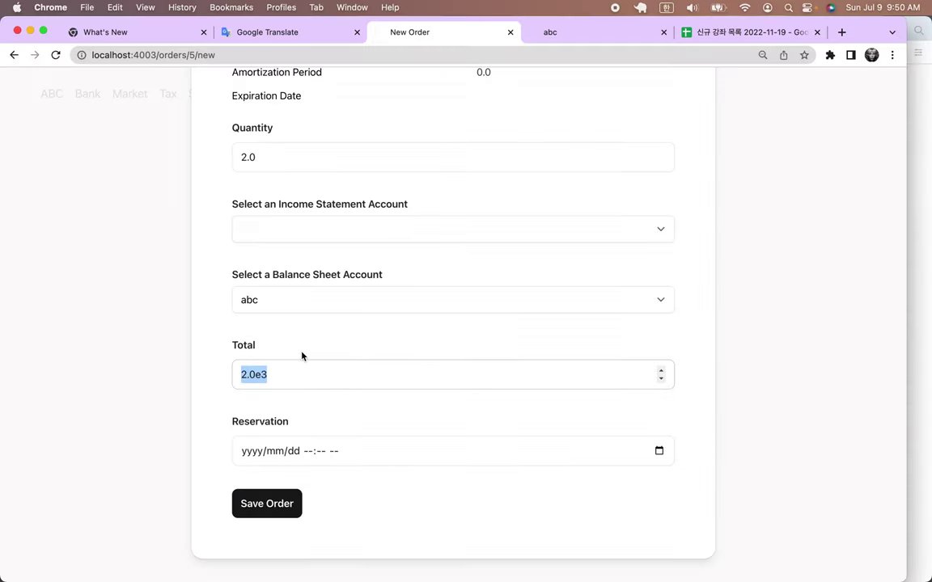
Step: In the notes spreadsheet, enter "화폐 거래 => 세금 X" in cell B5
{"action": "left_click", "coordinate": [720, 33]}
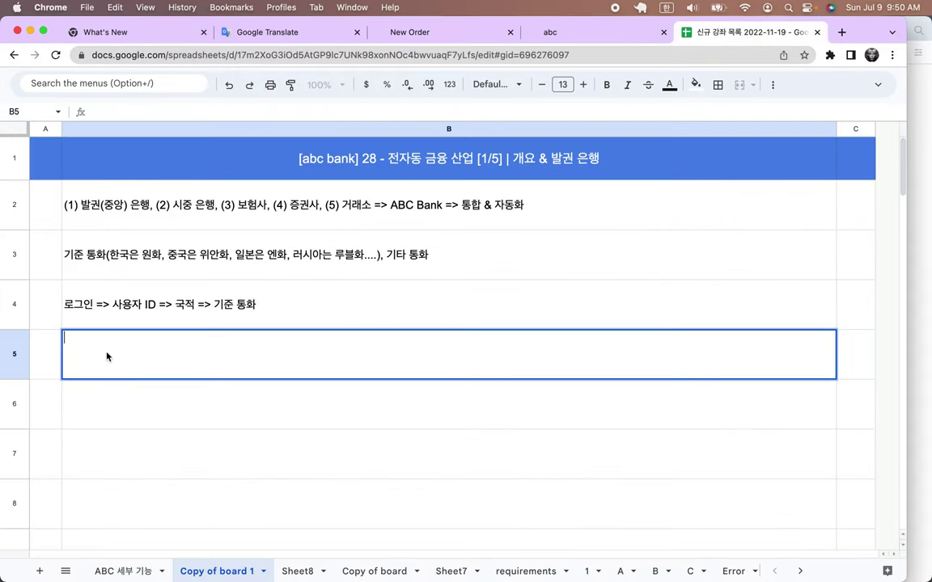
{"action": "type", "text": "환"}
{"action": "type", "text": "폐 거래 "}
{"action": "type", "text": "=> 세금"}
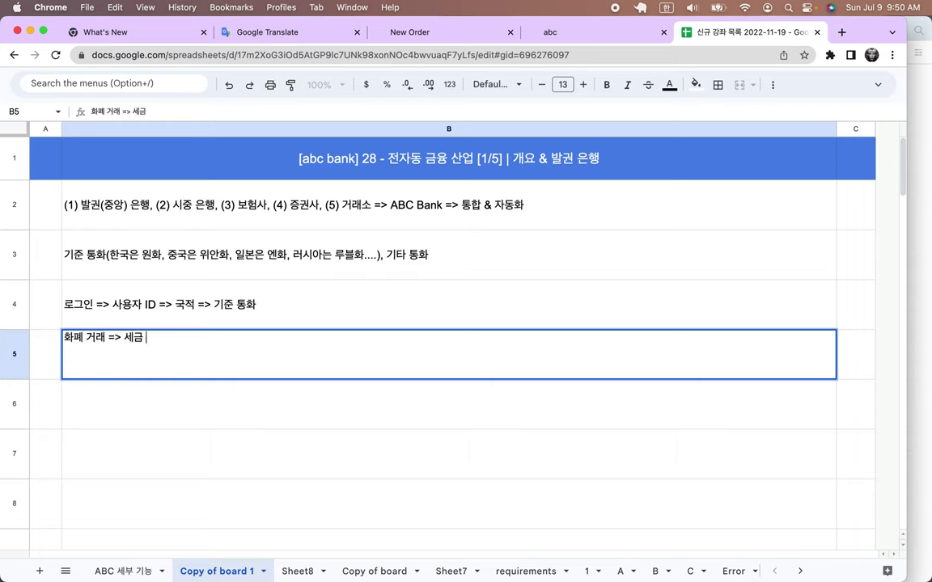
{"action": "key", "text": "Caps_Lock"}
{"action": "type", "text": "X"}
{"action": "left_click", "coordinate": [290, 259]}
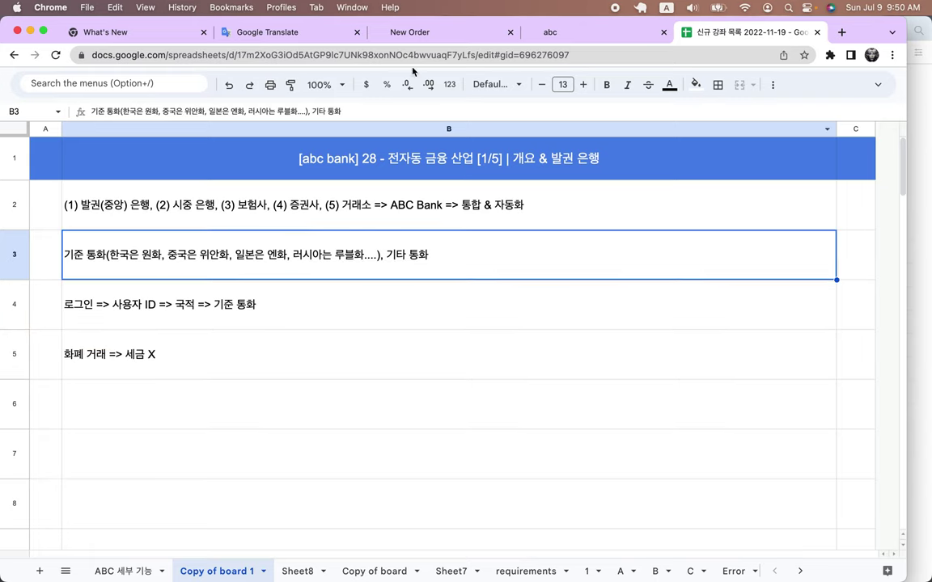
Step: Return to the new ABC order, save it and pay for it
{"action": "left_click", "coordinate": [421, 33]}
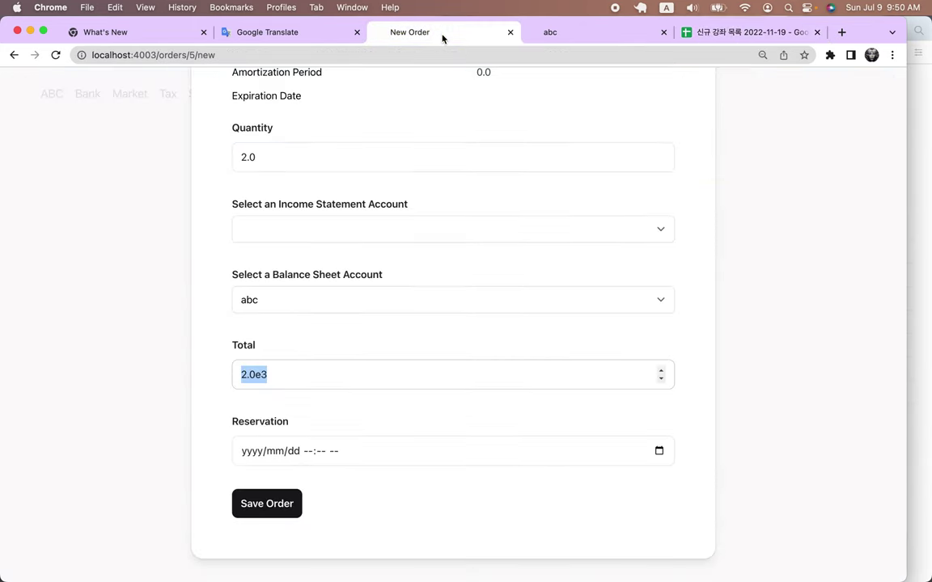
{"action": "left_click", "coordinate": [265, 502]}
{"action": "left_click", "coordinate": [667, 352]}
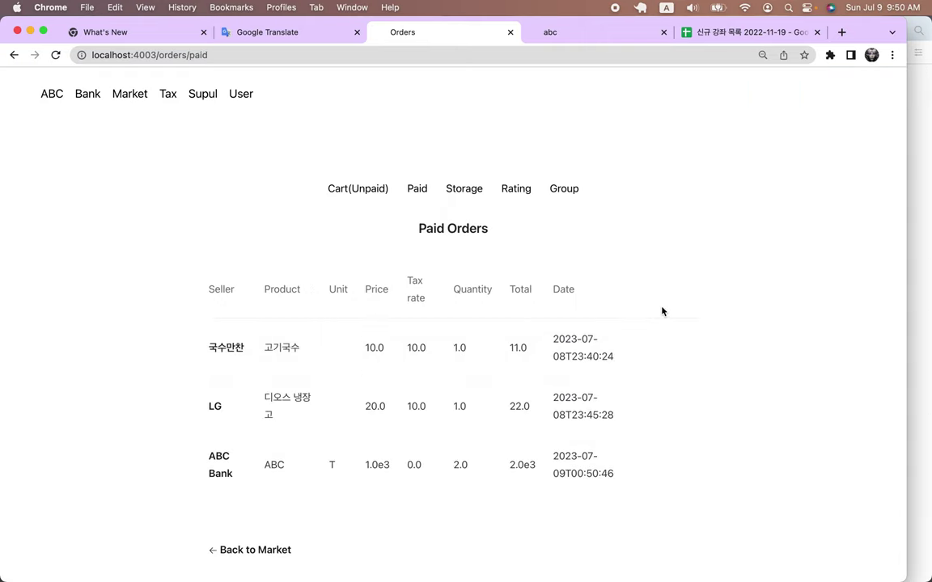
Step: Narrow the browser window to expose the Opera window, and log out of the current account there
{"action": "left_click_drag", "start_coordinate": [814, 235], "coordinate": [525, 229]}
{"action": "left_click", "coordinate": [617, 256]}
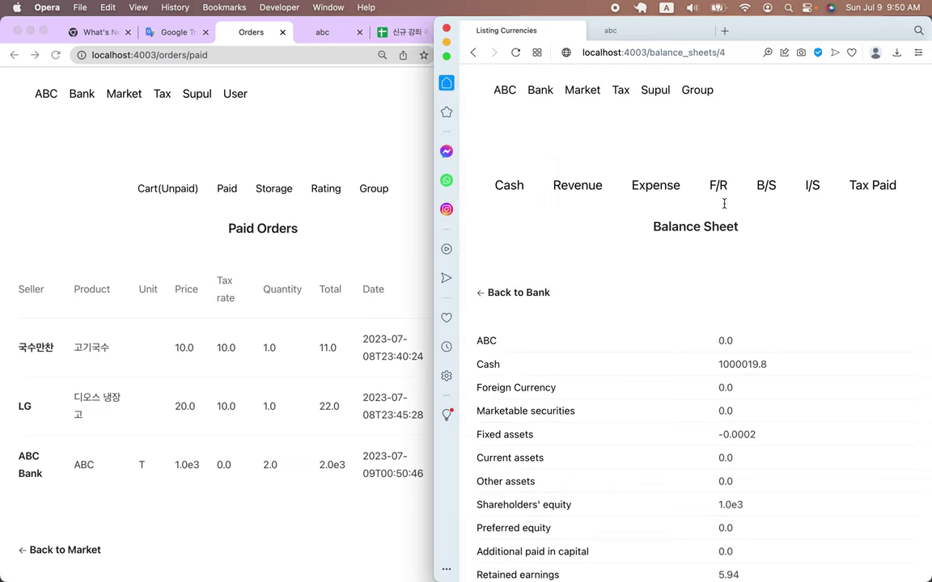
{"action": "left_click", "coordinate": [505, 91]}
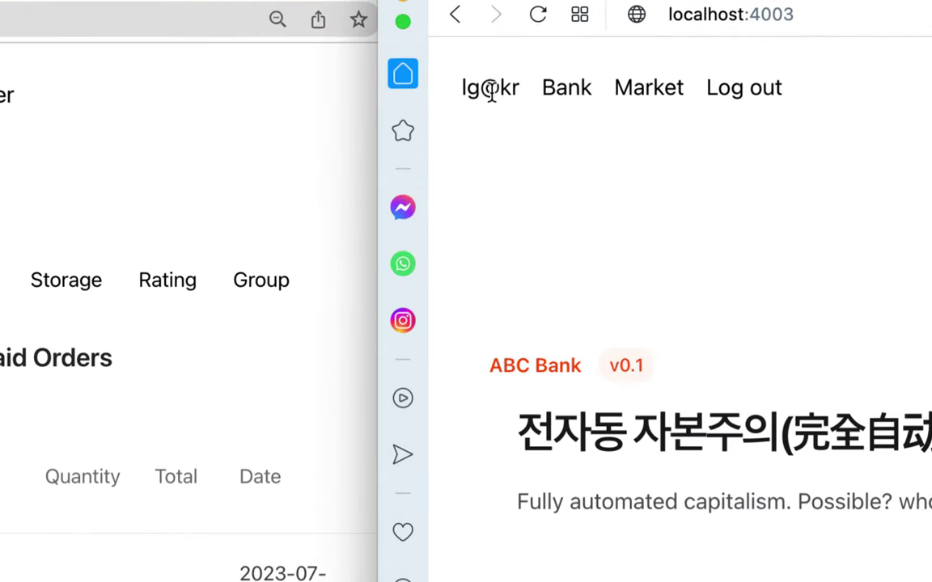
{"action": "left_click", "coordinate": [761, 92]}
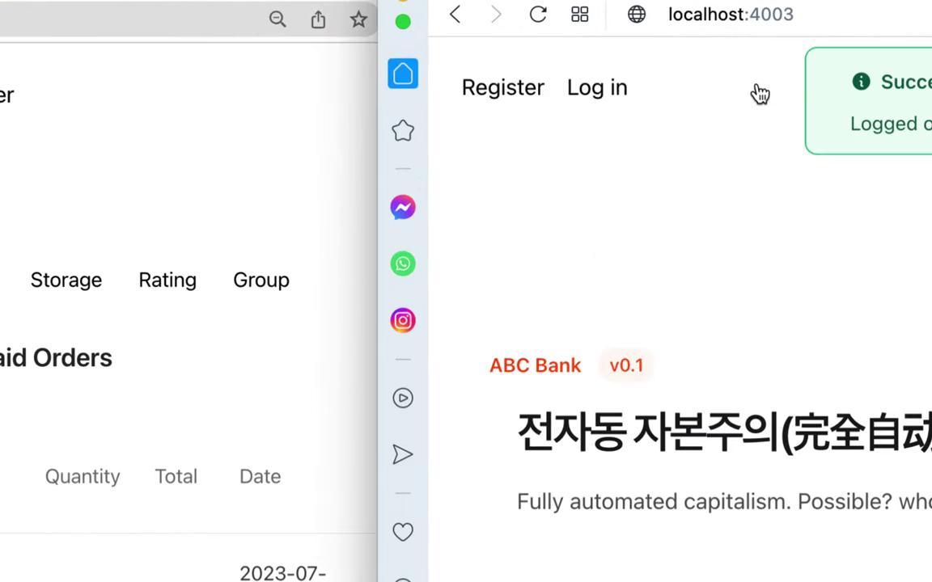
Step: Sign in to the bank's account with its e-mail and account password
{"action": "left_click", "coordinate": [609, 95]}
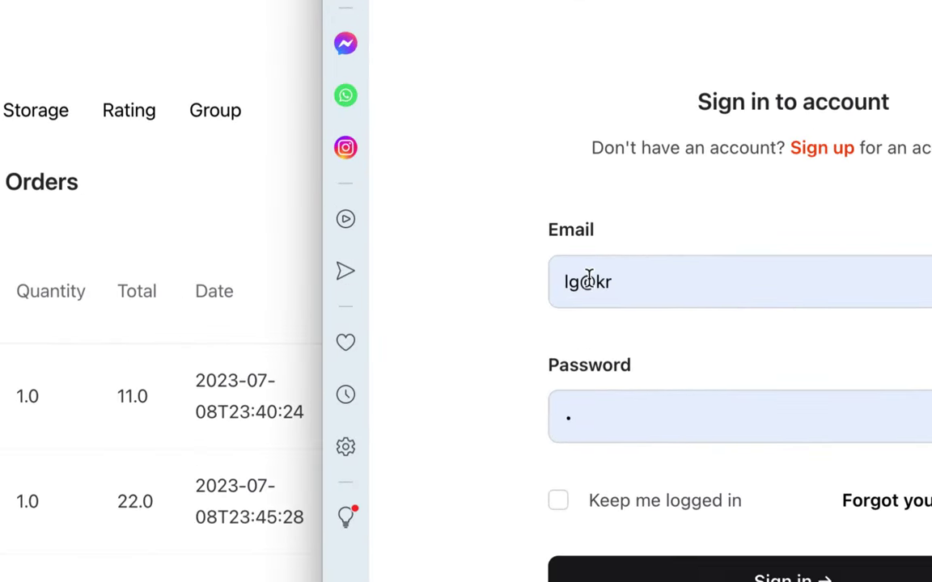
{"action": "triple_click", "coordinate": [582, 281]}
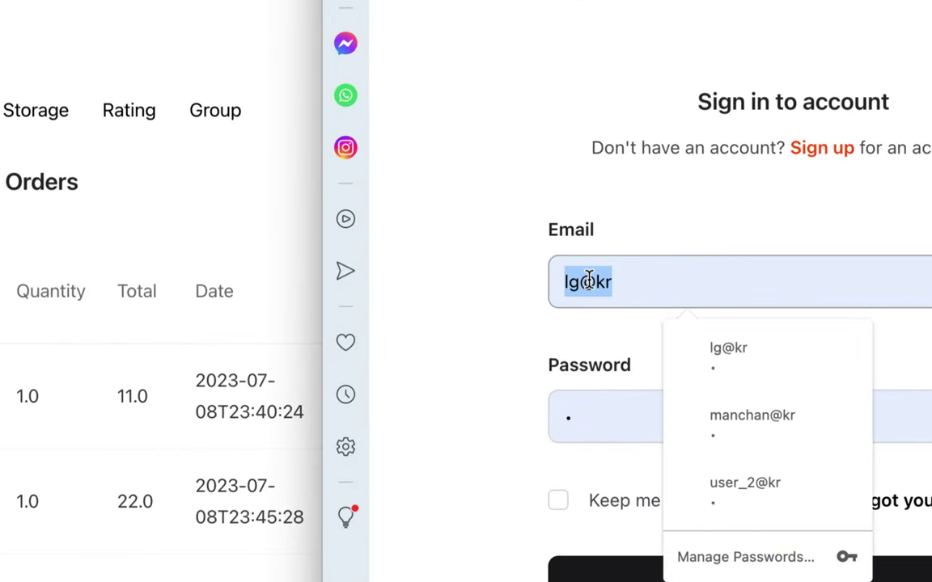
{"action": "type", "text": "abc@bank"}
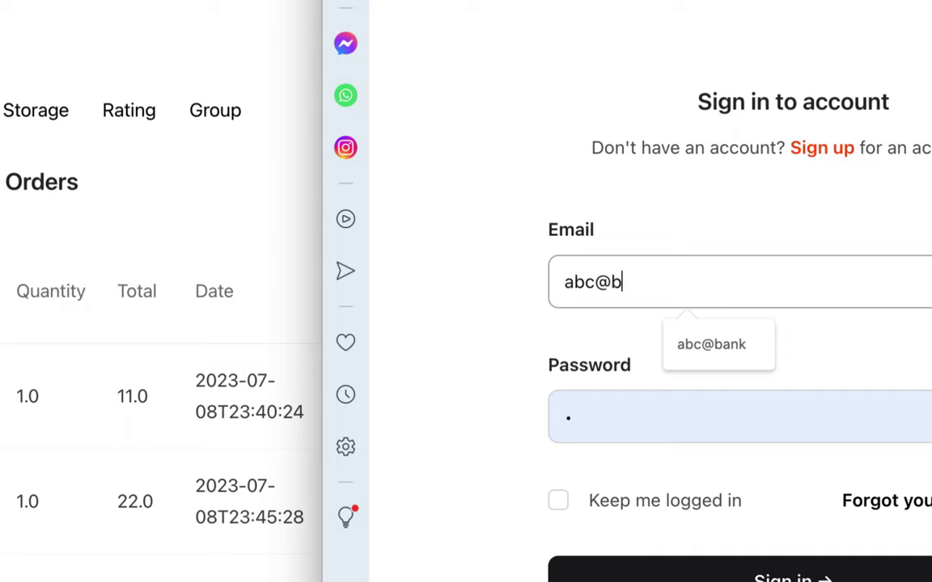
{"action": "left_click", "coordinate": [577, 419]}
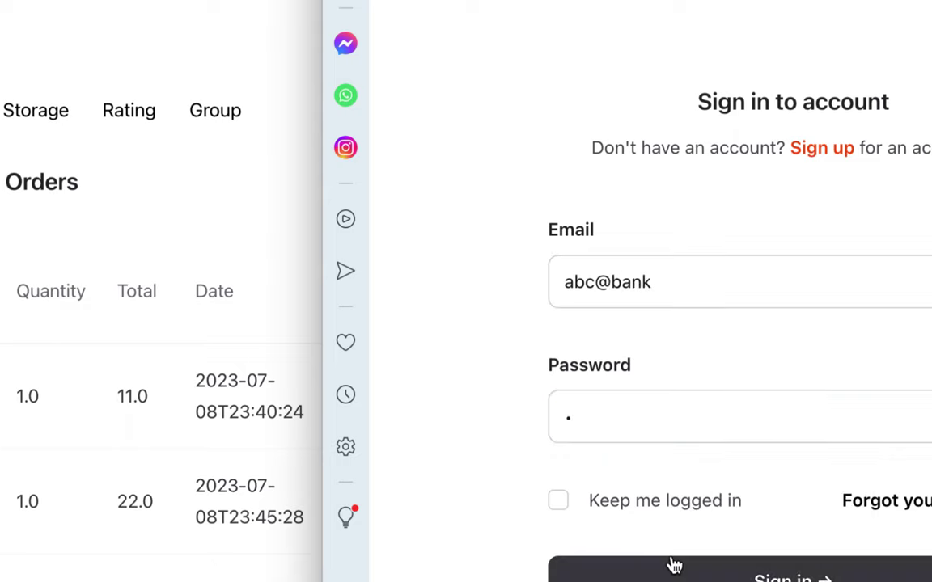
{"action": "left_click", "coordinate": [671, 562]}
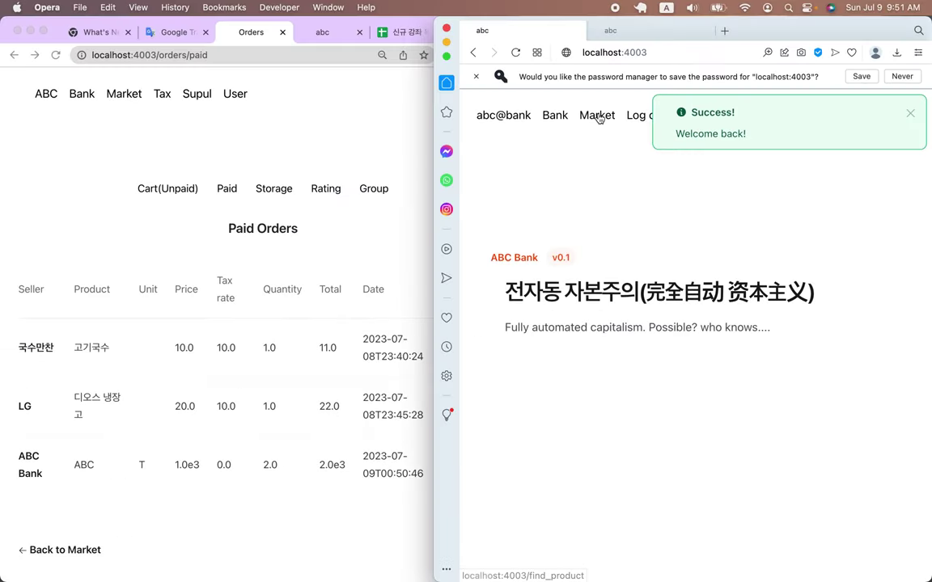
Step: Check the Revenue line in the bank's income statement and the buyer's bank balances in the other browser window
{"action": "left_click", "coordinate": [555, 115]}
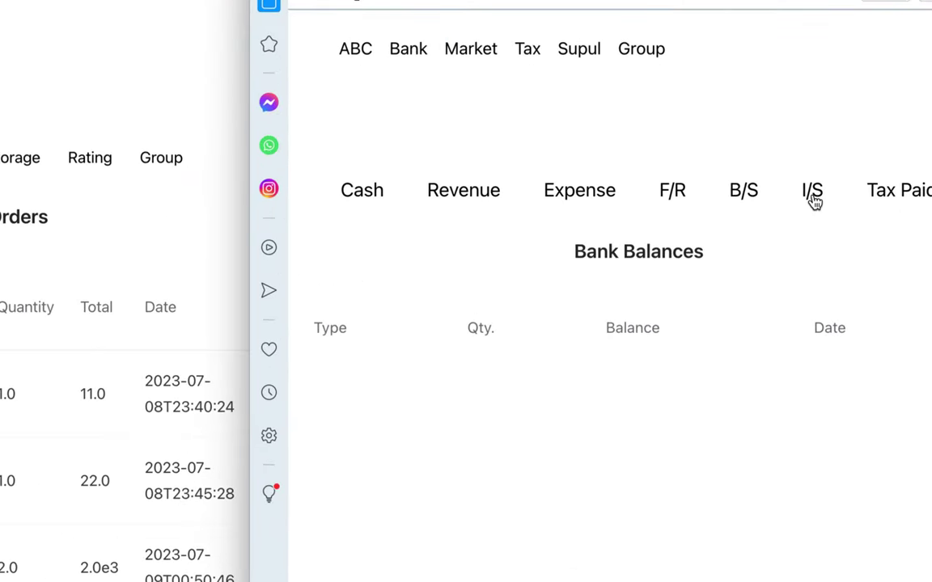
{"action": "left_click", "coordinate": [812, 194]}
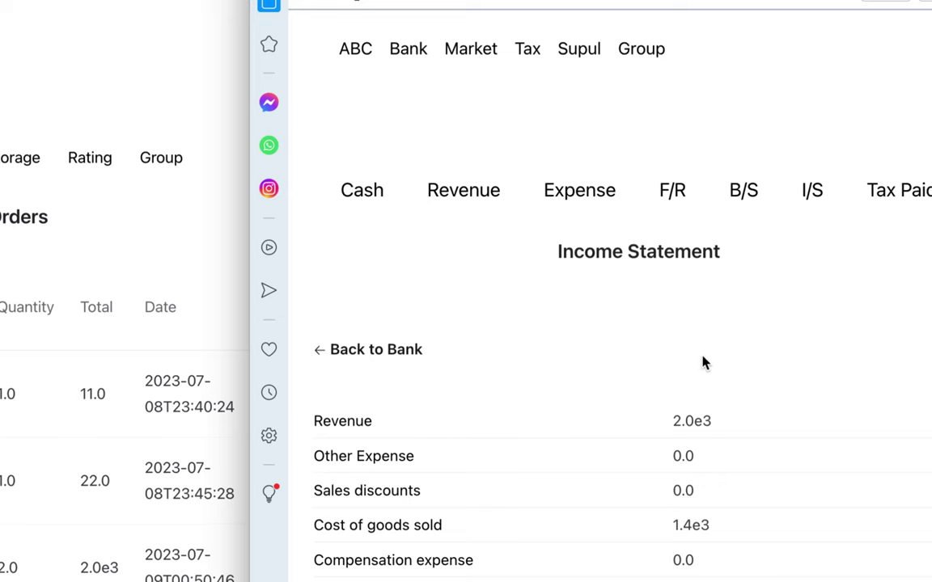
{"action": "scroll", "coordinate": [702, 364], "scroll_direction": "down", "scroll_amount": 6}
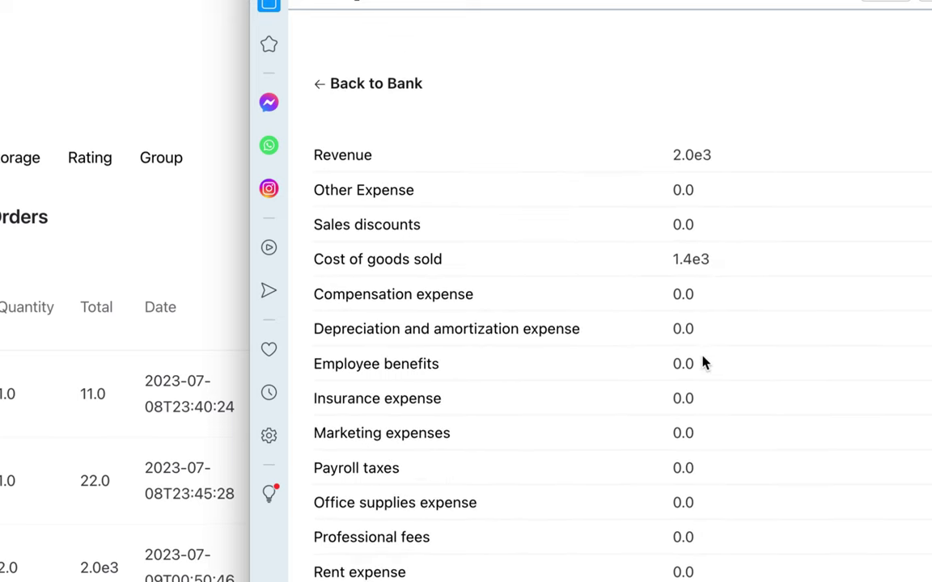
{"action": "double_click", "coordinate": [678, 155]}
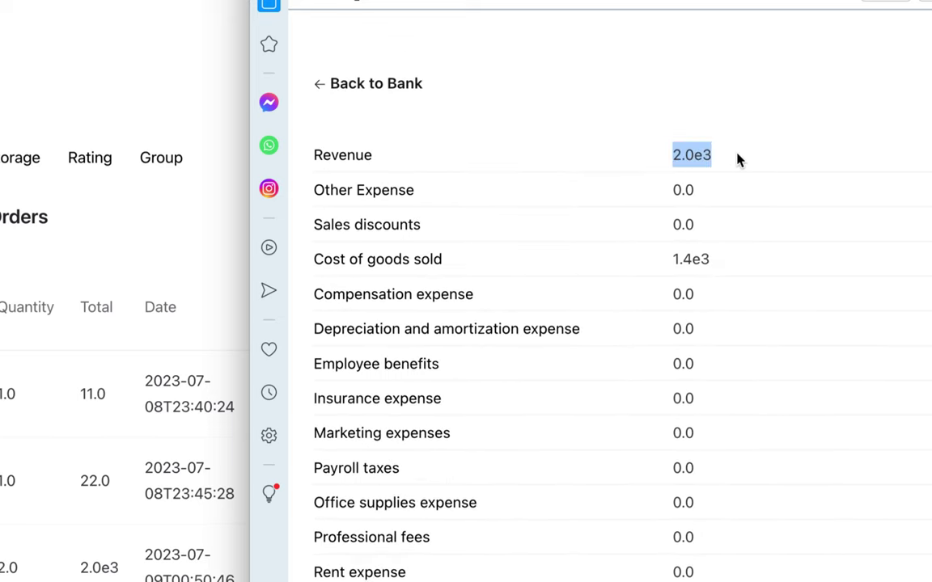
{"action": "left_click", "coordinate": [768, 205]}
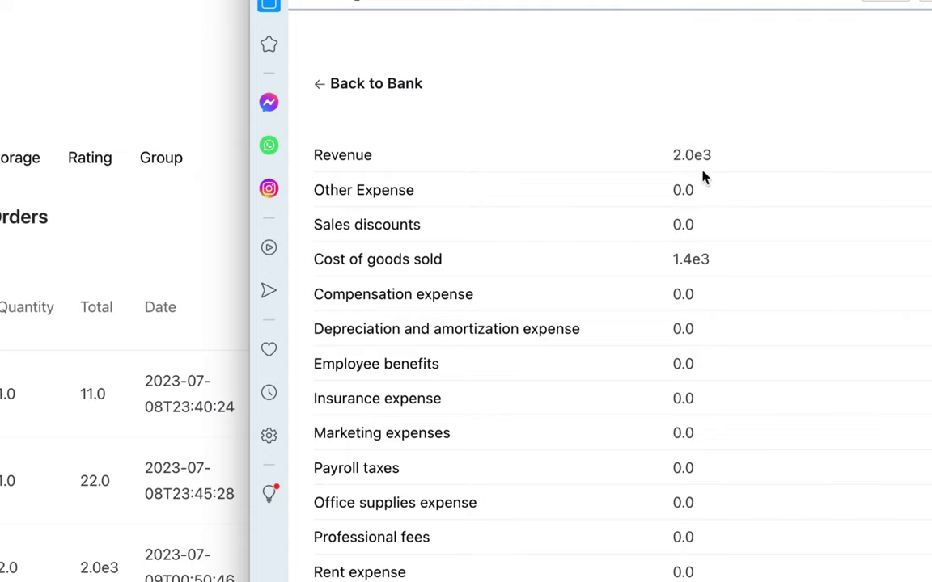
{"action": "left_click", "coordinate": [138, 242]}
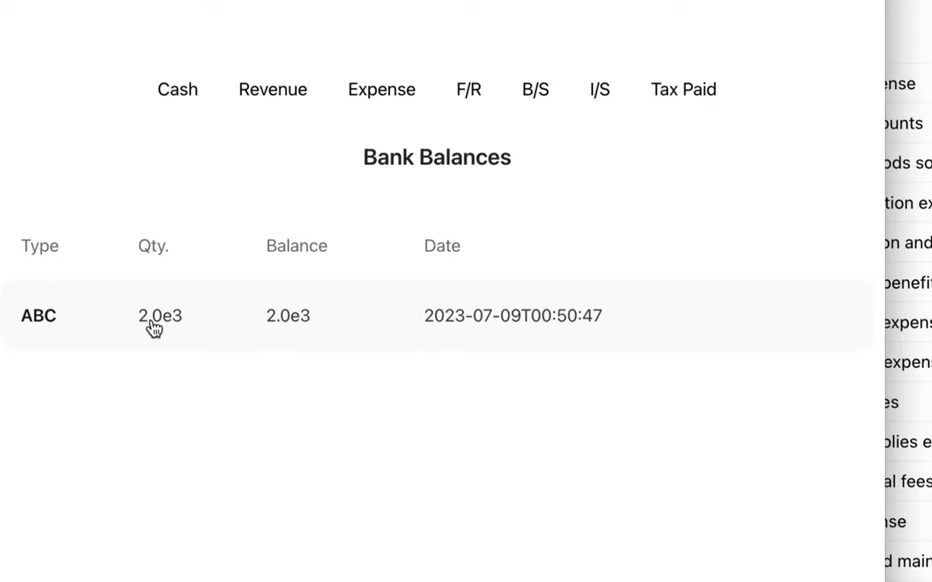
Step: In the notes spreadsheet, enter "ABC => T" in cell B6
{"action": "left_click", "coordinate": [401, 32]}
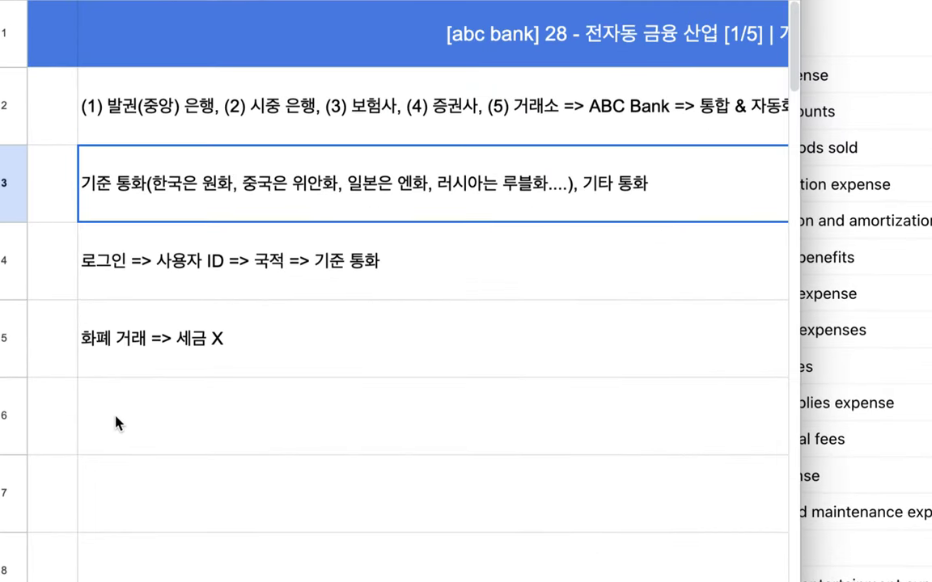
{"action": "left_click", "coordinate": [115, 423]}
{"action": "type", "text": "ABC"}
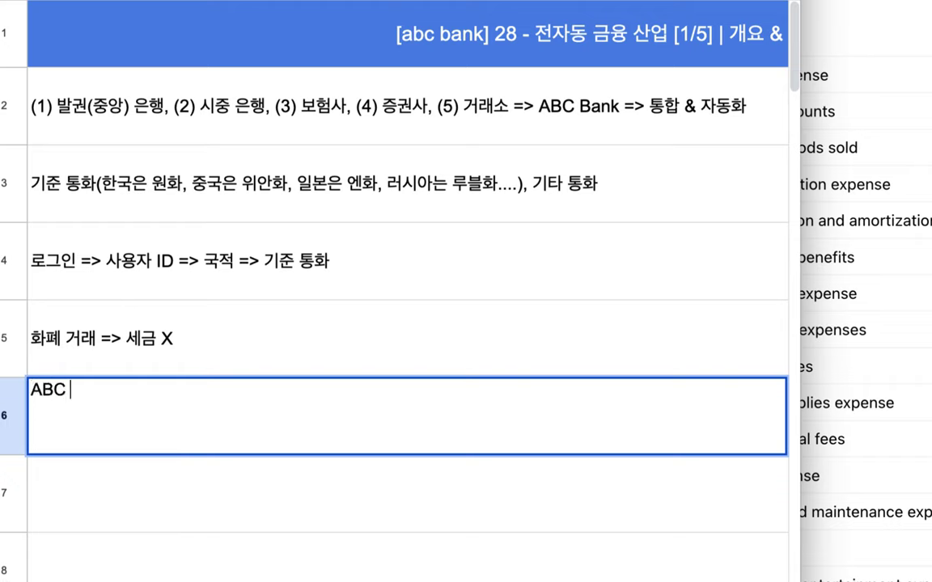
{"action": "type", "text": " => T"}
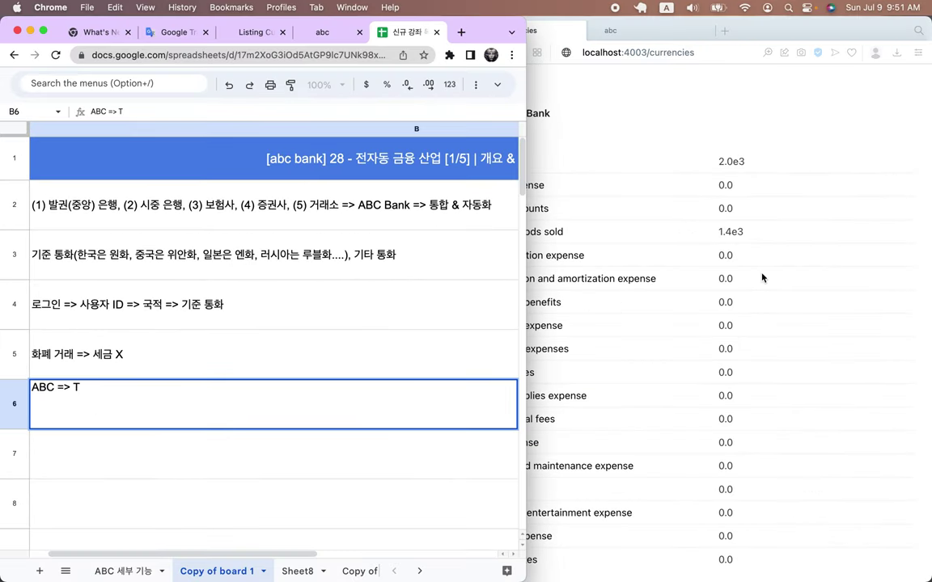
Step: Switch to Opera and highlight the Revenue amount in the bank's income statement
{"action": "left_click", "coordinate": [667, 149]}
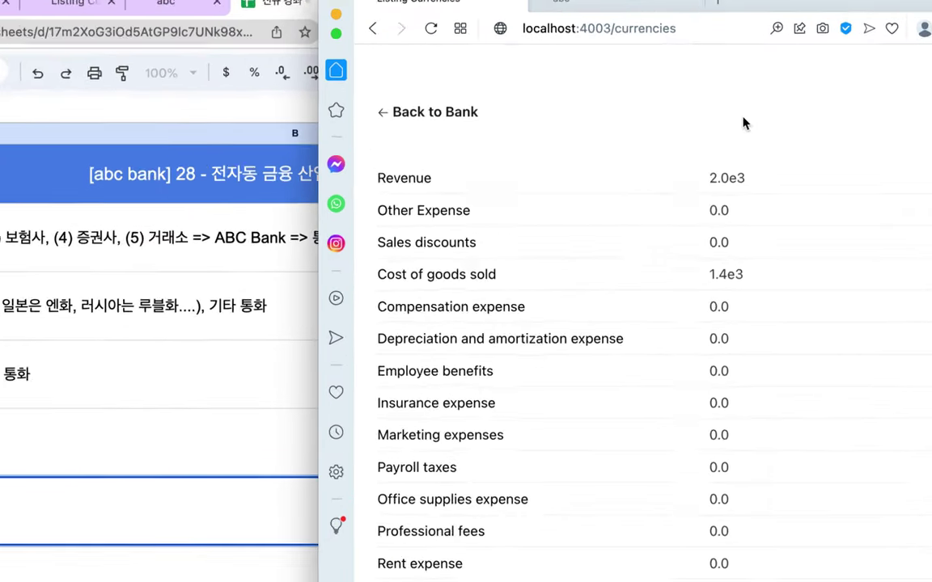
{"action": "left_click_drag", "start_coordinate": [706, 183], "coordinate": [748, 189]}
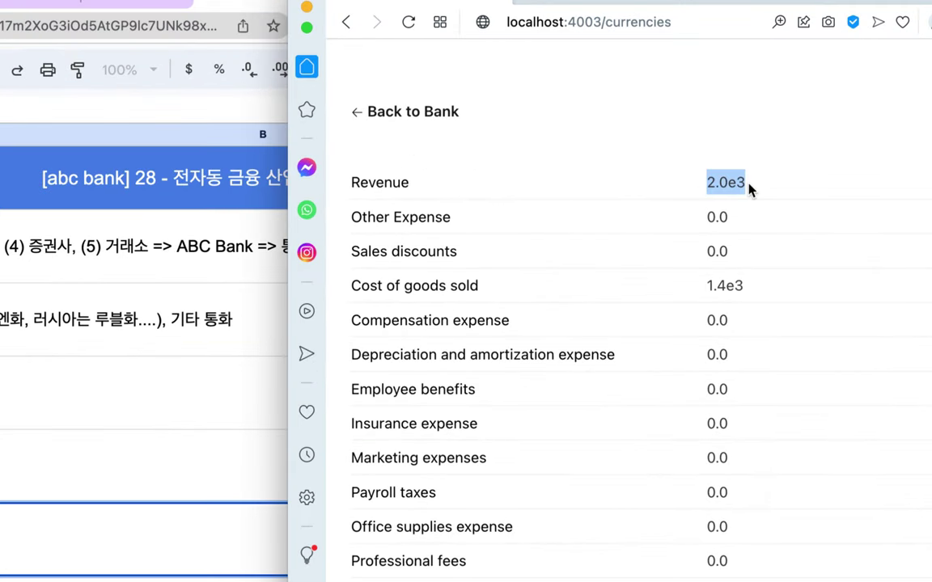
Step: Switch to Chrome and check the buyer's income statement, plus the ABC and Cash lines in the buyer's balance sheet
{"action": "left_click", "coordinate": [113, 258]}
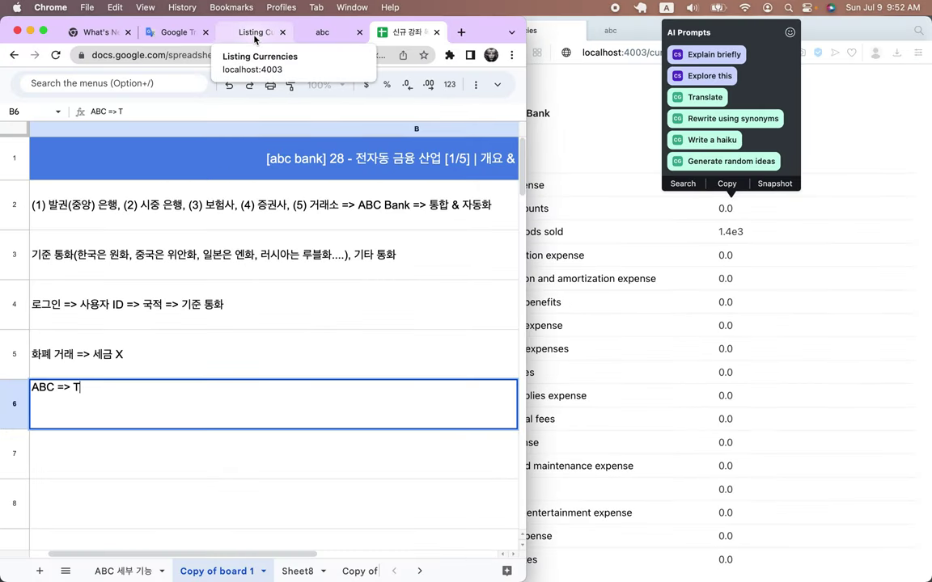
{"action": "left_click", "coordinate": [253, 33]}
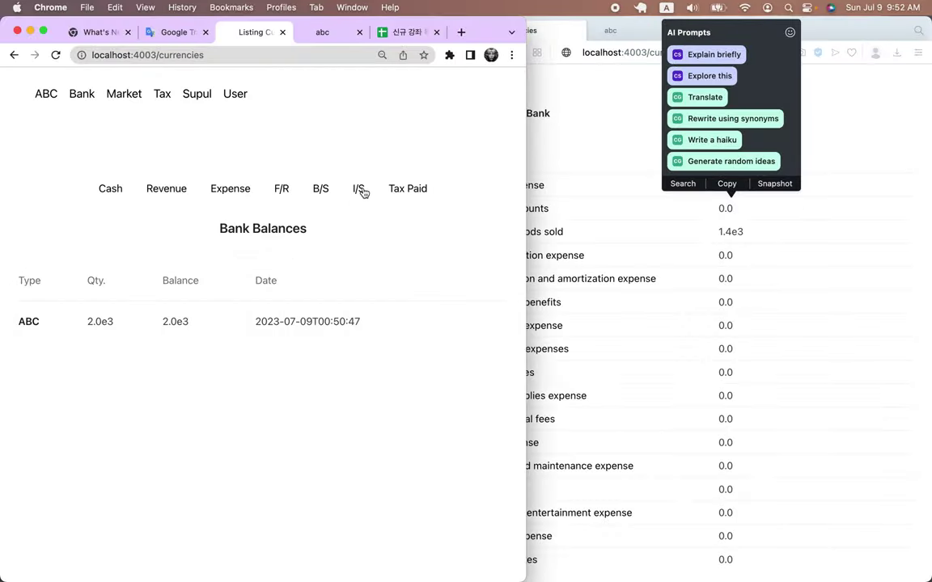
{"action": "left_click", "coordinate": [360, 189]}
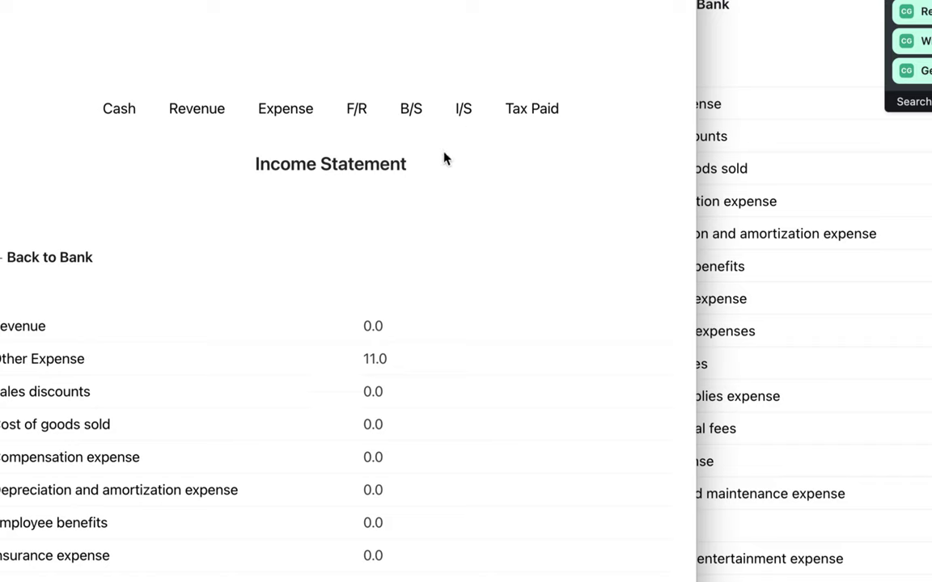
{"action": "left_click", "coordinate": [412, 113]}
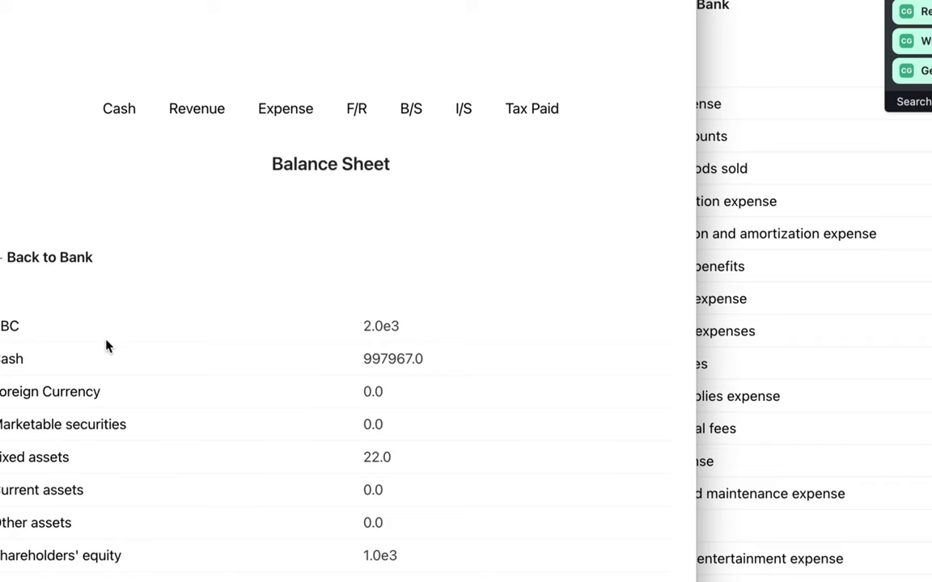
{"action": "left_click_drag", "start_coordinate": [397, 327], "coordinate": [453, 329]}
{"action": "left_click_drag", "start_coordinate": [404, 359], "coordinate": [497, 370]}
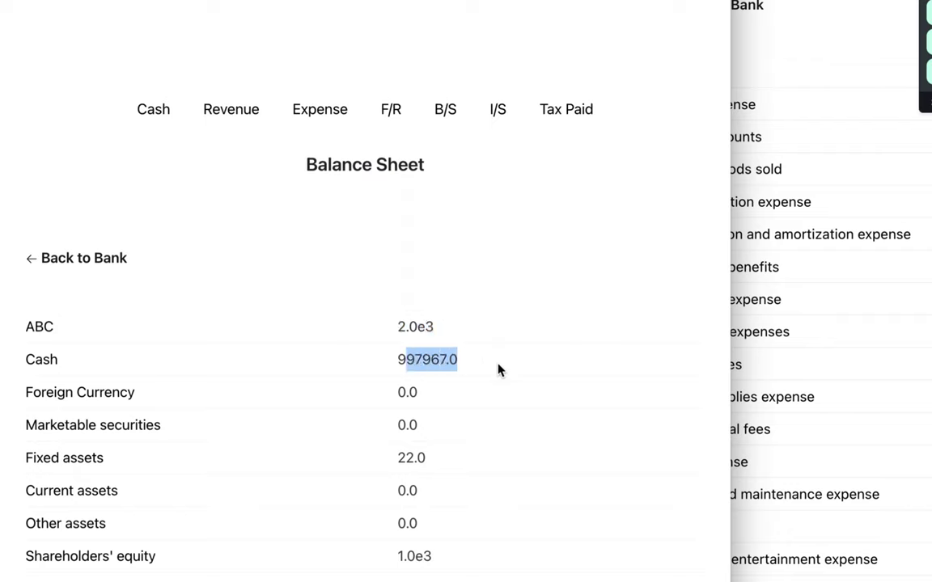
{"action": "double_click", "coordinate": [27, 362]}
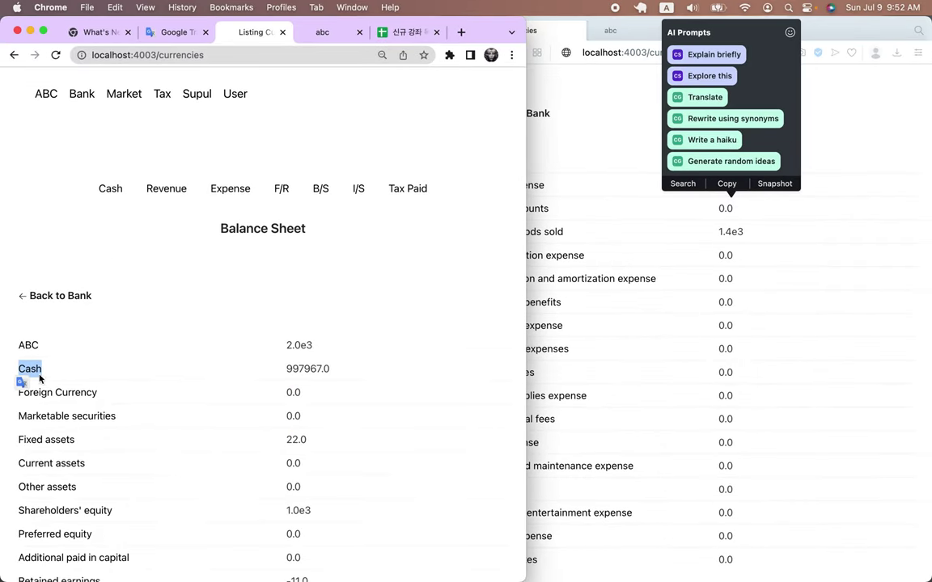
Step: In the notes spreadsheet, enter "Cash => KRW" in cell B7
{"action": "left_click", "coordinate": [370, 32]}
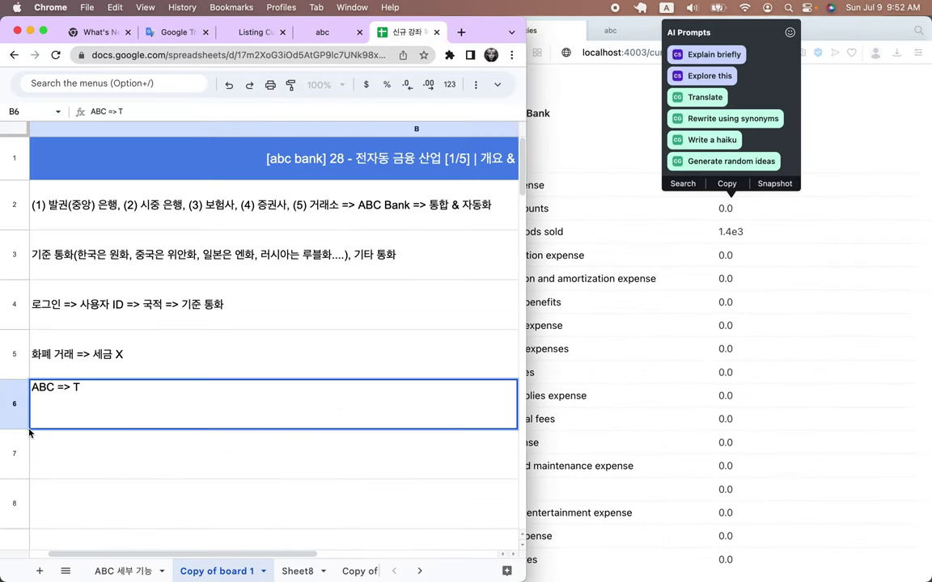
{"action": "left_click", "coordinate": [53, 445]}
{"action": "type", "text": "Cash "}
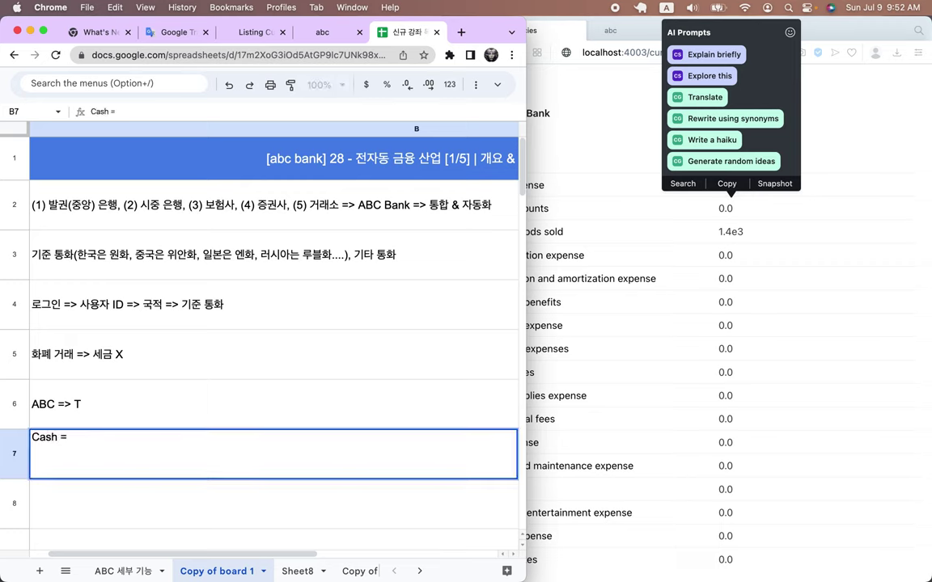
{"action": "type", "text": "=> KRW"}
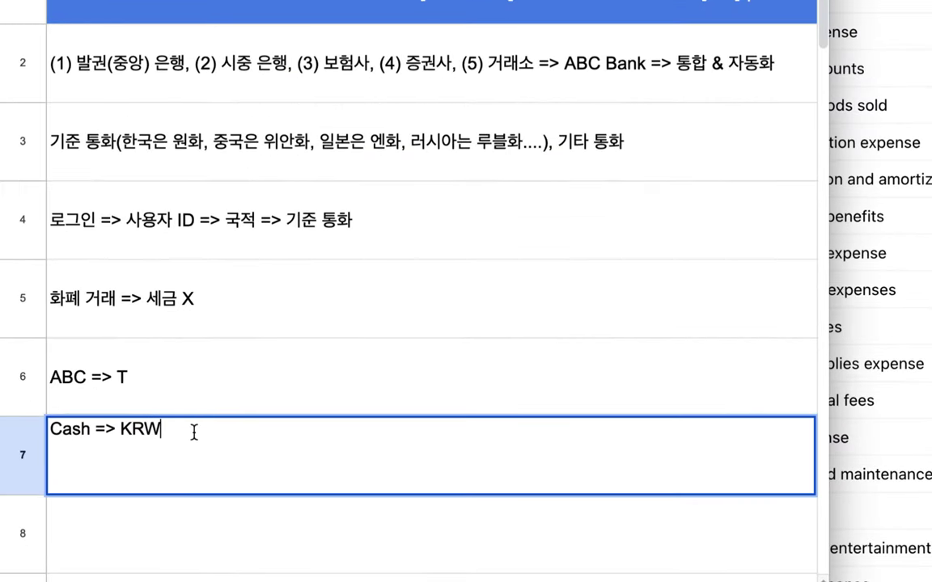
Step: Add a second line reading "ABC Bank, ABC Market => BRICS 160개국" within cell B7
{"action": "key", "text": "alt+Return"}
{"action": "type", "text": "ABC Bank"}
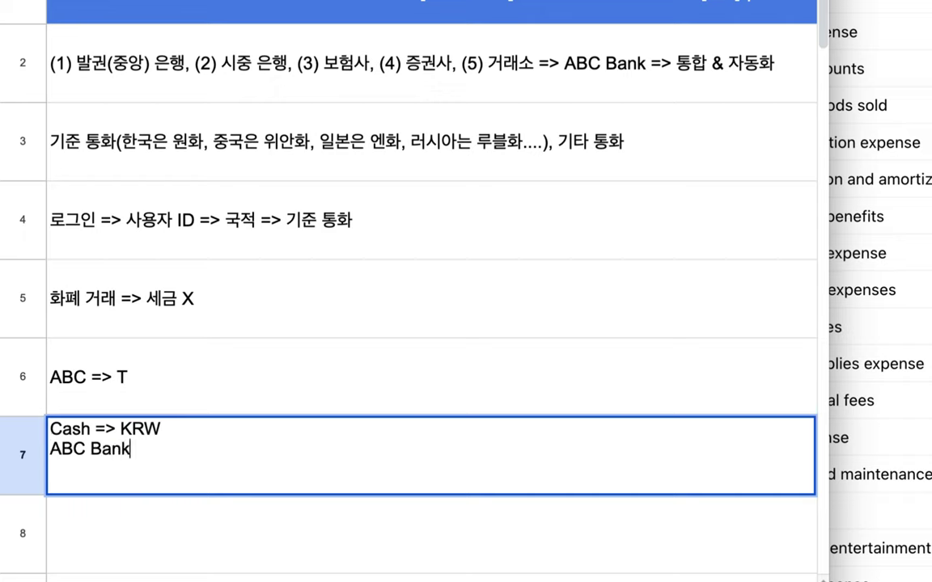
{"action": "type", "text": ", ABC Marke"}
{"action": "type", "text": "=>"}
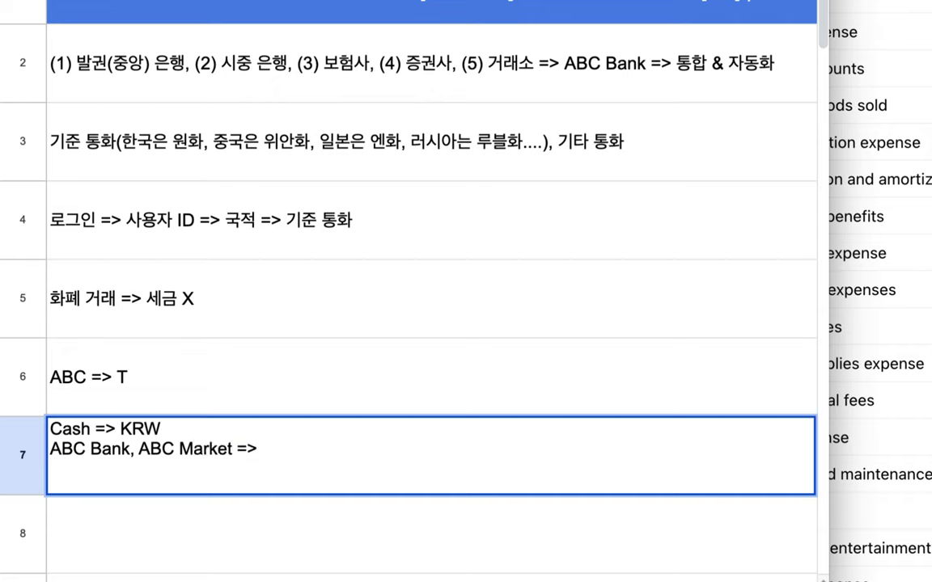
{"action": "type", "text": "ㅠ"}
{"action": "key", "text": "BackSpace"}
{"action": "type", "text": "B"}
{"action": "type", "text": "RICS"}
{"action": "type", "text": " 160개권"}
{"action": "type", "text": "ㄱ"}
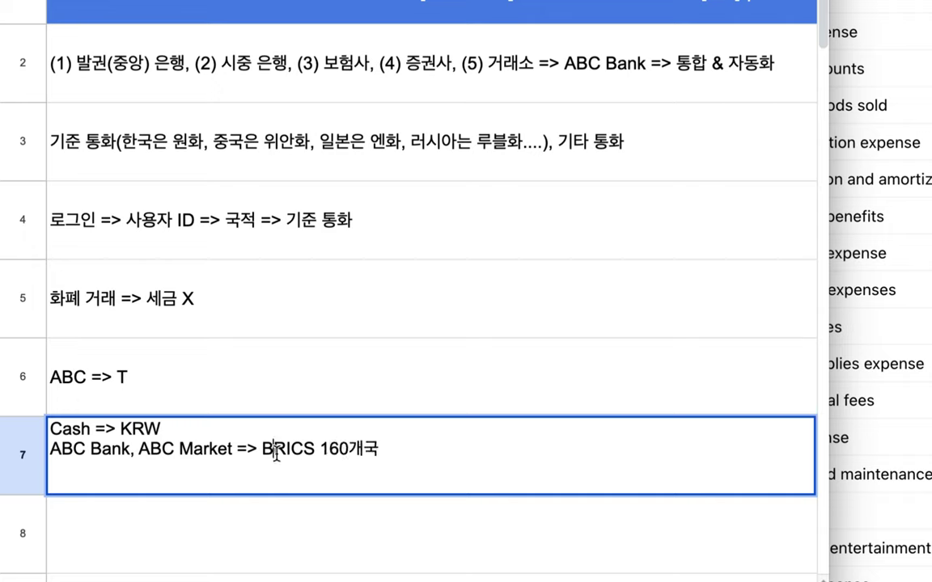
Step: Append "=> 동시 런칭" to the end of the second line in cell B7
{"action": "left_click_drag", "start_coordinate": [273, 450], "coordinate": [300, 455]}
{"action": "left_click", "coordinate": [389, 449]}
{"action": "type", "text": "=>"}
{"action": "type", "text": " 동시 렌"}
{"action": "type", "text": "칭"}
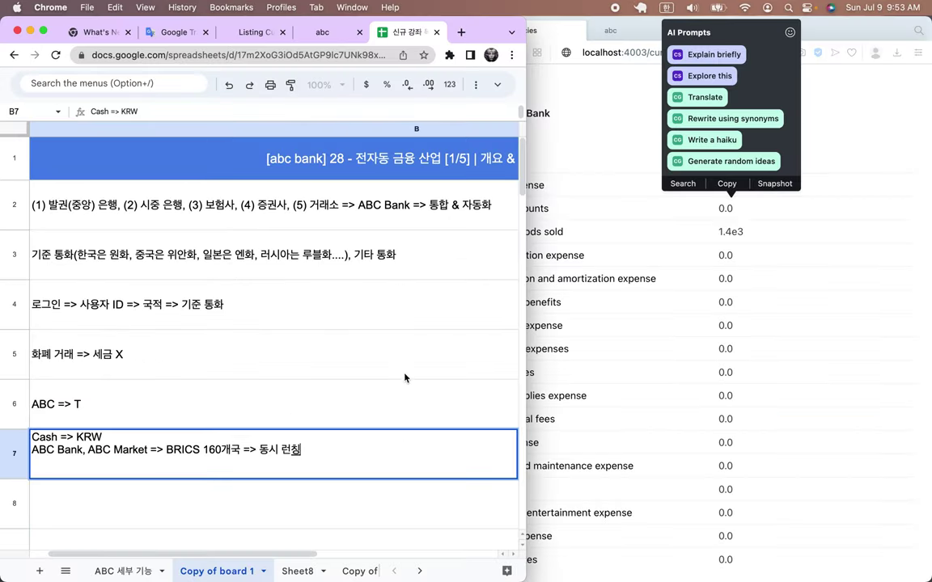
Step: Compare the bank's income statement in Opera with the Cash and Foreign Currency lines of the buyer's balance sheet in Chrome
{"action": "left_click", "coordinate": [692, 277]}
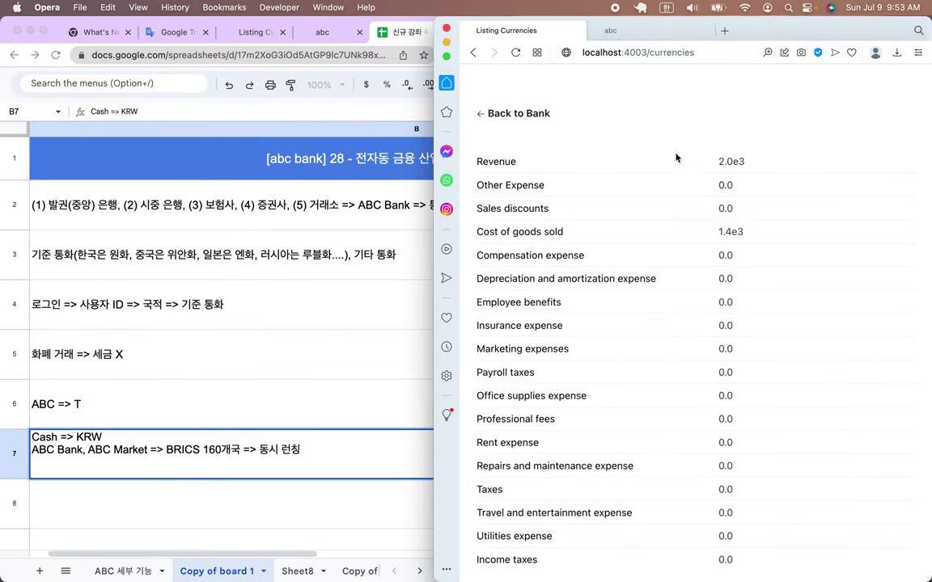
{"action": "left_click", "coordinate": [226, 34]}
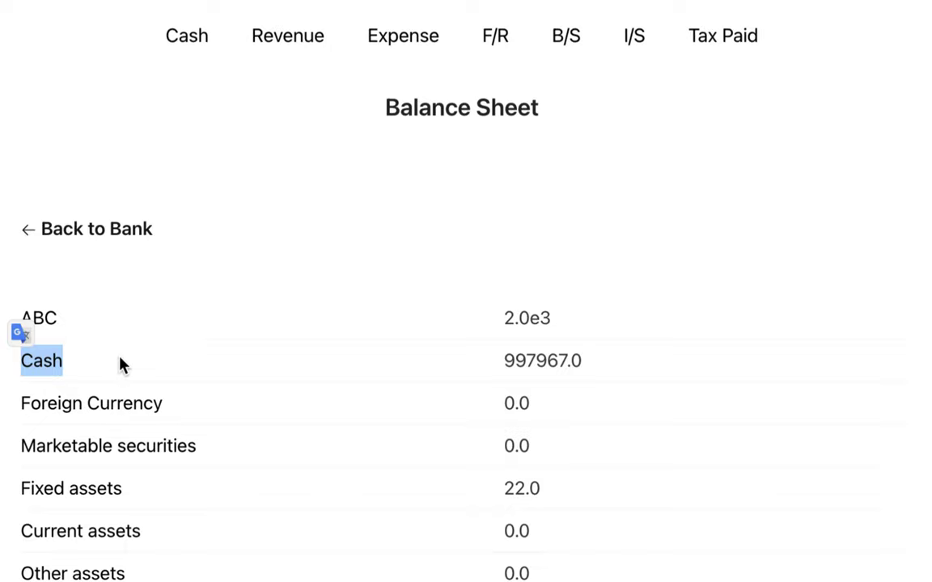
{"action": "left_click", "coordinate": [59, 405]}
{"action": "left_click_drag", "start_coordinate": [59, 405], "coordinate": [72, 404]}
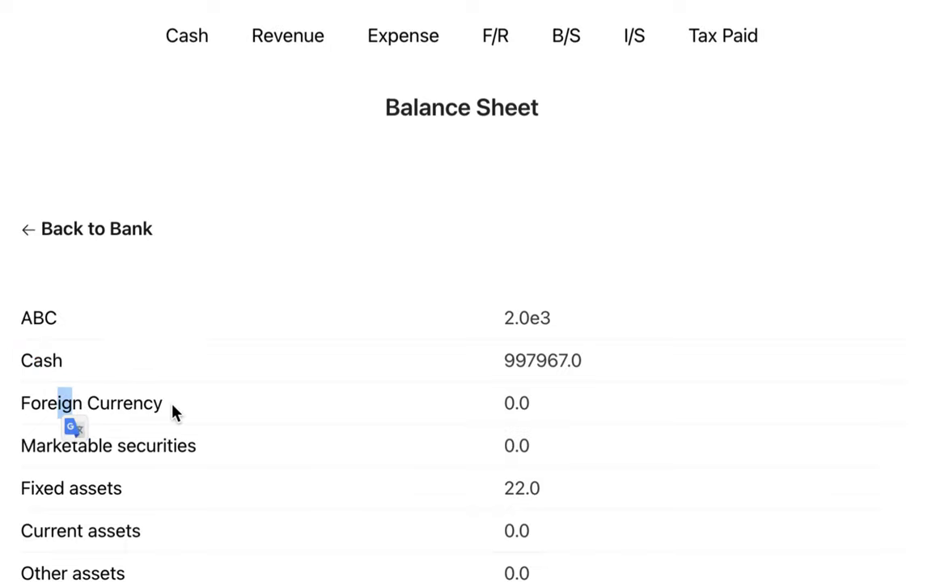
Step: Switch to Opera and examine the Revenue and Cost of goods sold amounts in the bank's income statement
{"action": "left_click", "coordinate": [819, 207]}
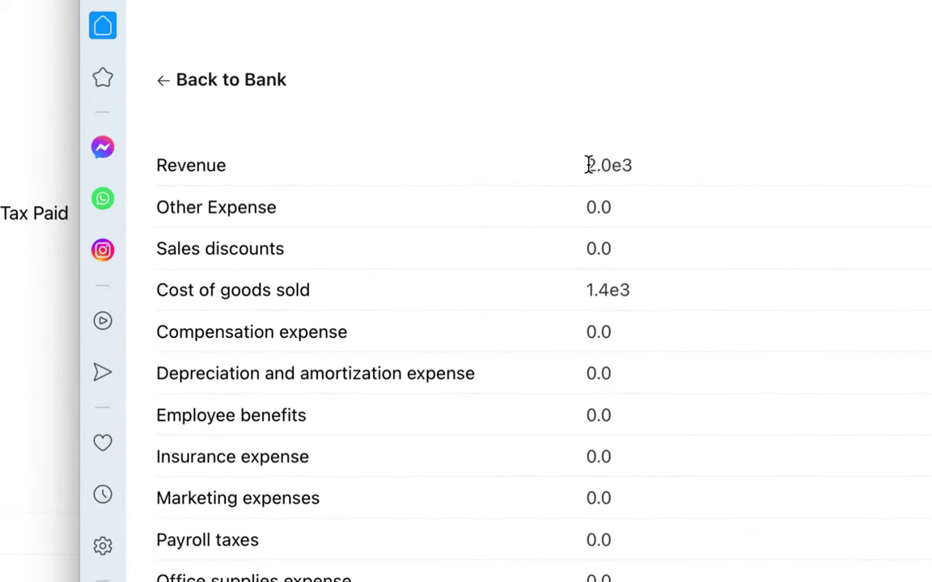
{"action": "left_click_drag", "start_coordinate": [587, 165], "coordinate": [638, 173]}
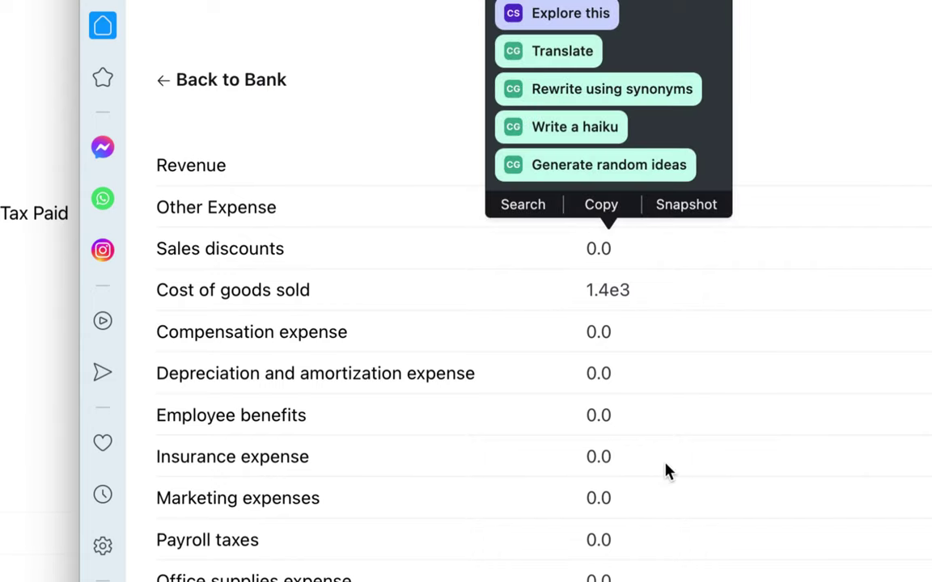
{"action": "left_click", "coordinate": [667, 470]}
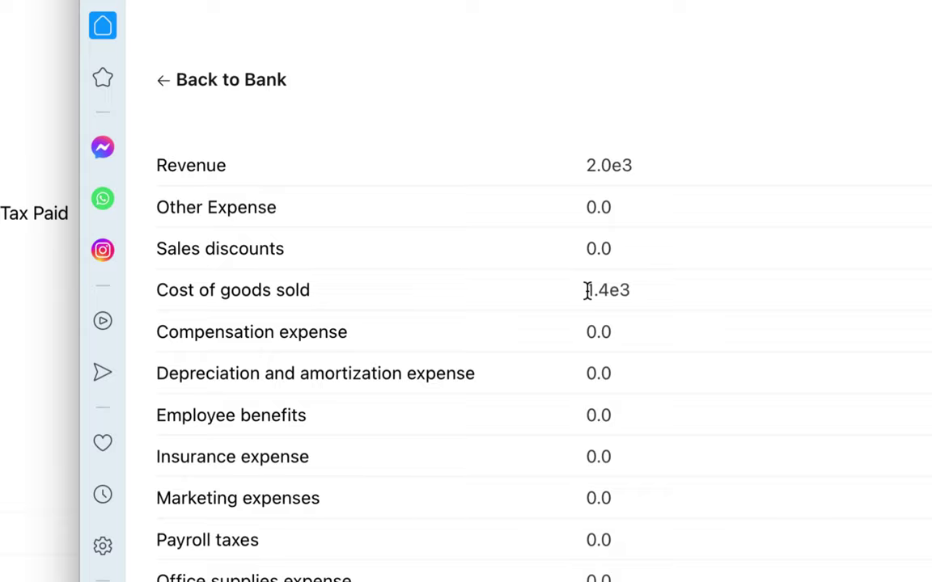
{"action": "left_click_drag", "start_coordinate": [586, 291], "coordinate": [643, 297]}
{"action": "scroll", "coordinate": [644, 299], "scroll_direction": "down", "scroll_amount": 1}
{"action": "scroll", "coordinate": [645, 299], "scroll_direction": "down", "scroll_amount": 4}
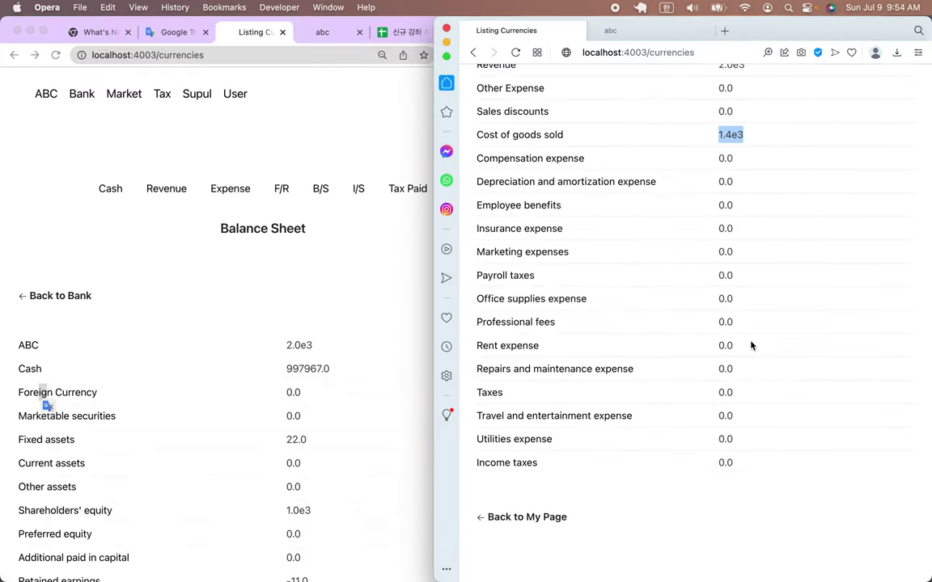
{"action": "scroll", "coordinate": [727, 181], "scroll_direction": "up", "scroll_amount": 5}
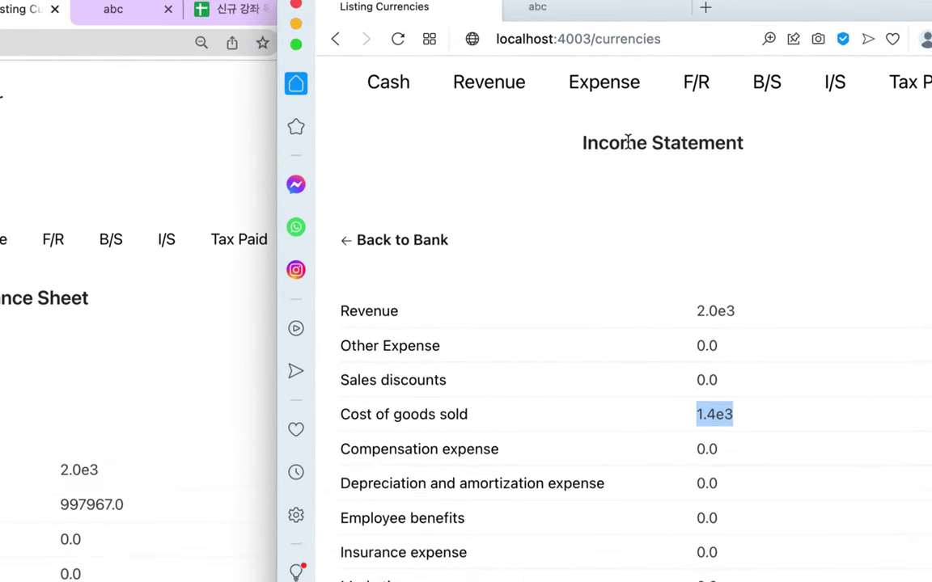
Step: Open the bank's balance sheet and examine its Cash, Fixed assets and Retained earnings amounts
{"action": "left_click", "coordinate": [765, 86]}
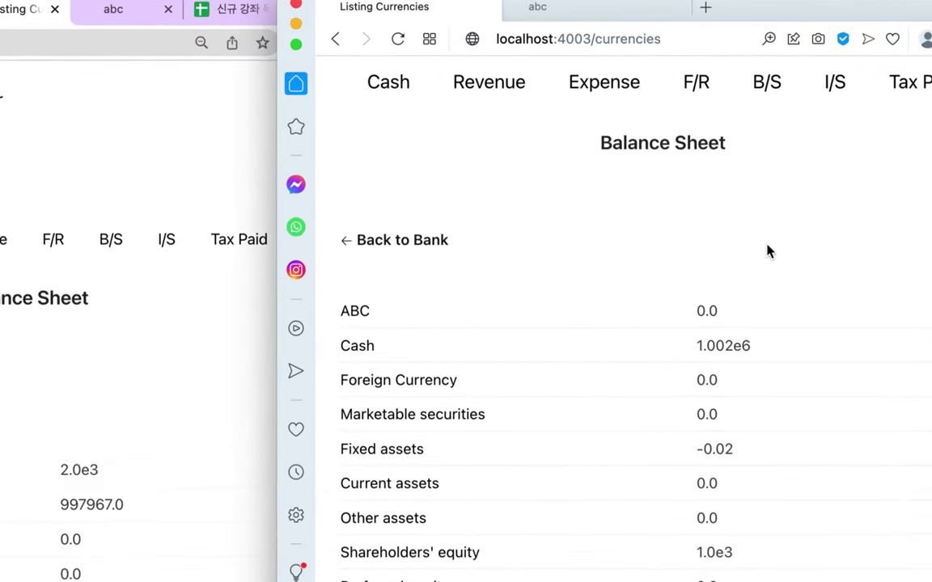
{"action": "scroll", "coordinate": [768, 251], "scroll_direction": "down", "scroll_amount": 1}
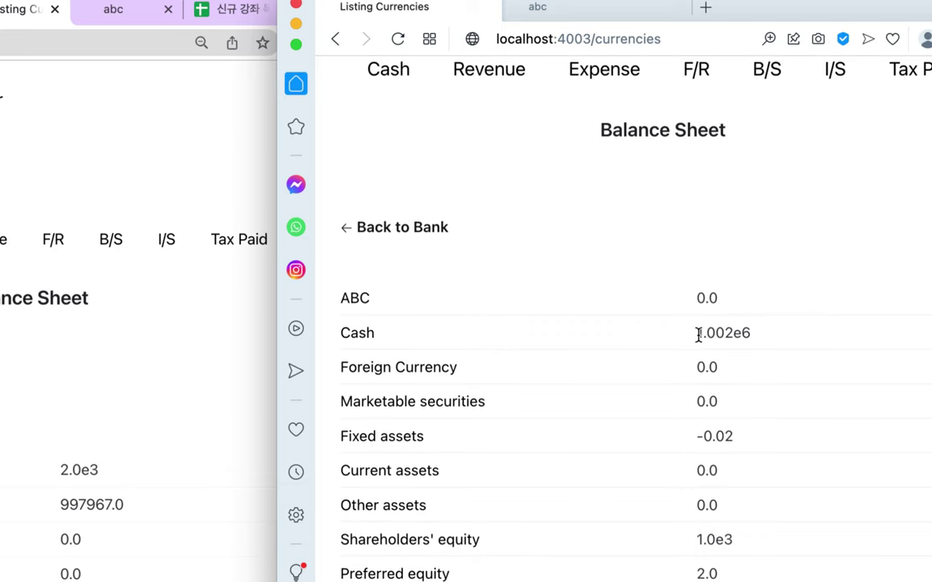
{"action": "left_click_drag", "start_coordinate": [695, 334], "coordinate": [756, 341]}
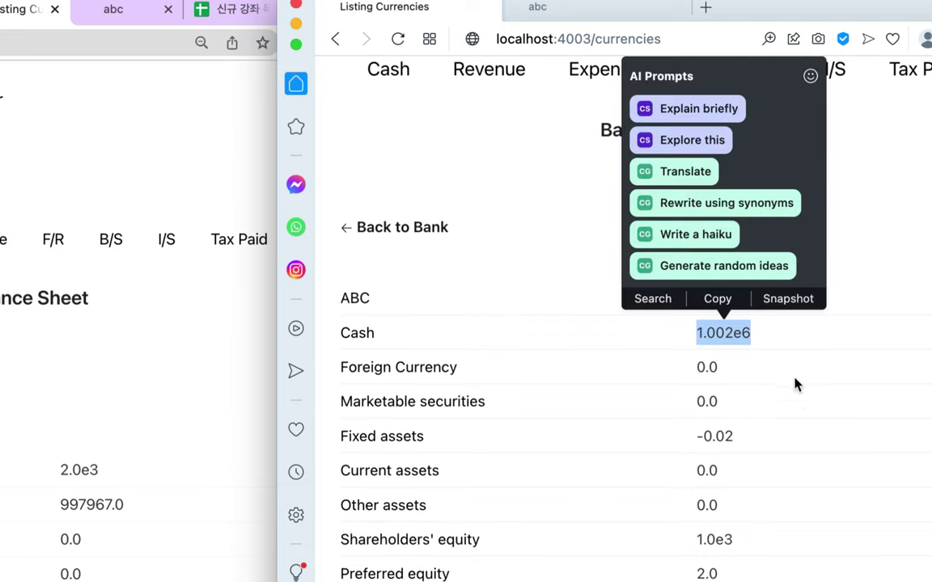
{"action": "left_click", "coordinate": [790, 407]}
{"action": "scroll", "coordinate": [790, 409], "scroll_direction": "down", "scroll_amount": 1}
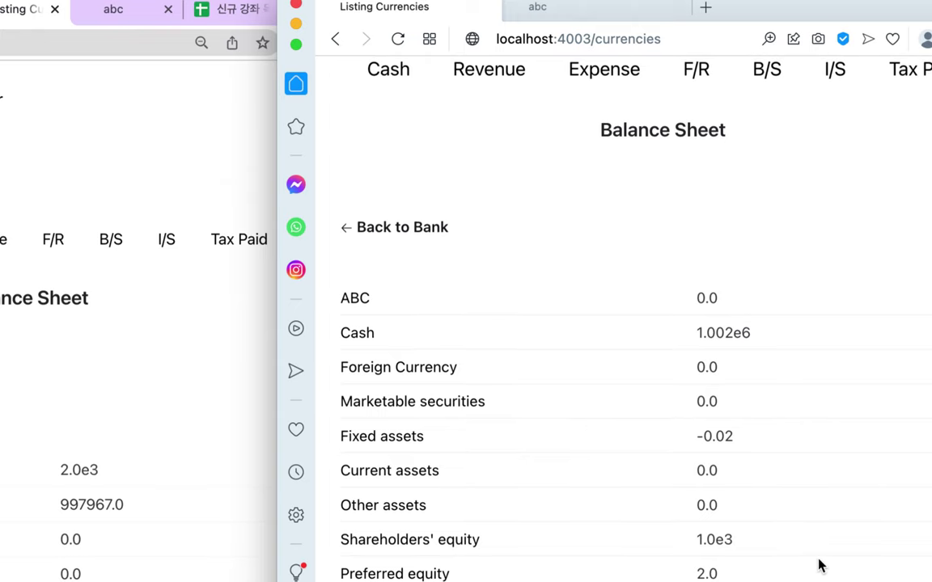
{"action": "scroll", "coordinate": [817, 561], "scroll_direction": "down", "scroll_amount": 5}
{"action": "left_click_drag", "start_coordinate": [695, 365], "coordinate": [737, 368]}
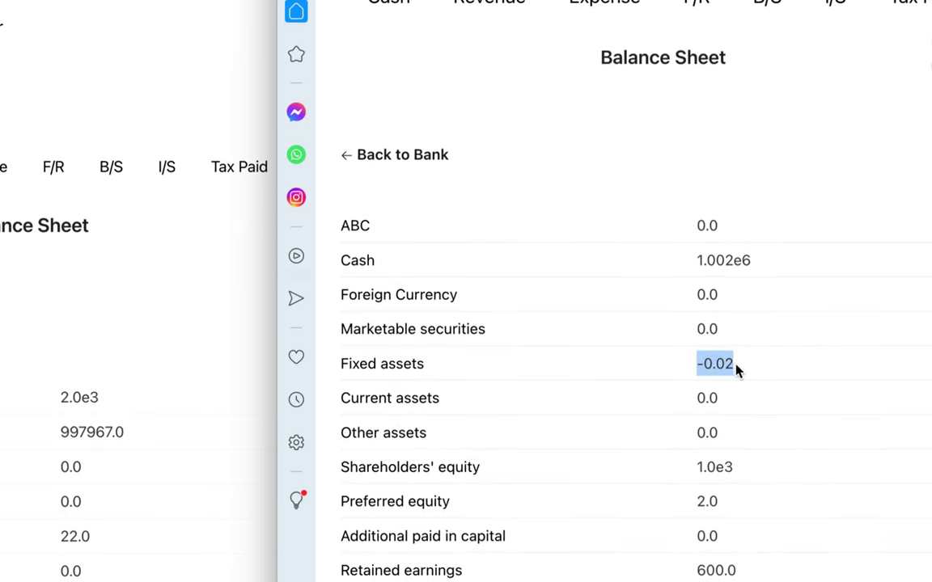
{"action": "scroll", "coordinate": [764, 404], "scroll_direction": "down", "scroll_amount": 4}
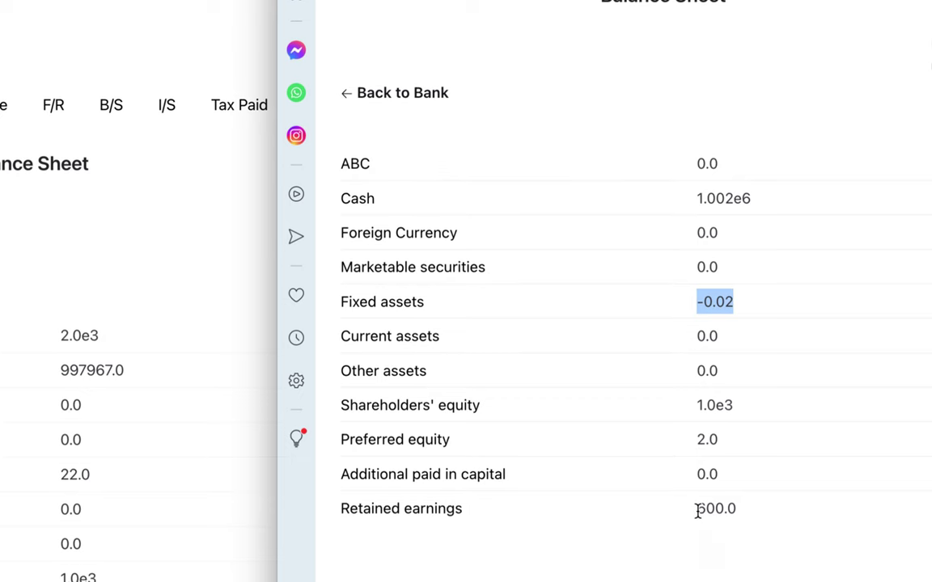
{"action": "left_click_drag", "start_coordinate": [696, 510], "coordinate": [748, 515]}
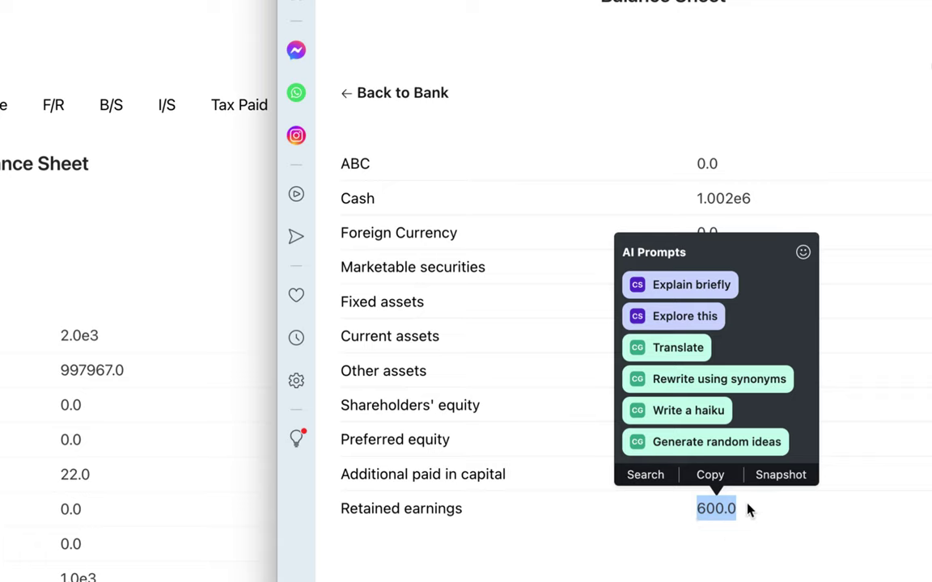
{"action": "left_click", "coordinate": [661, 521]}
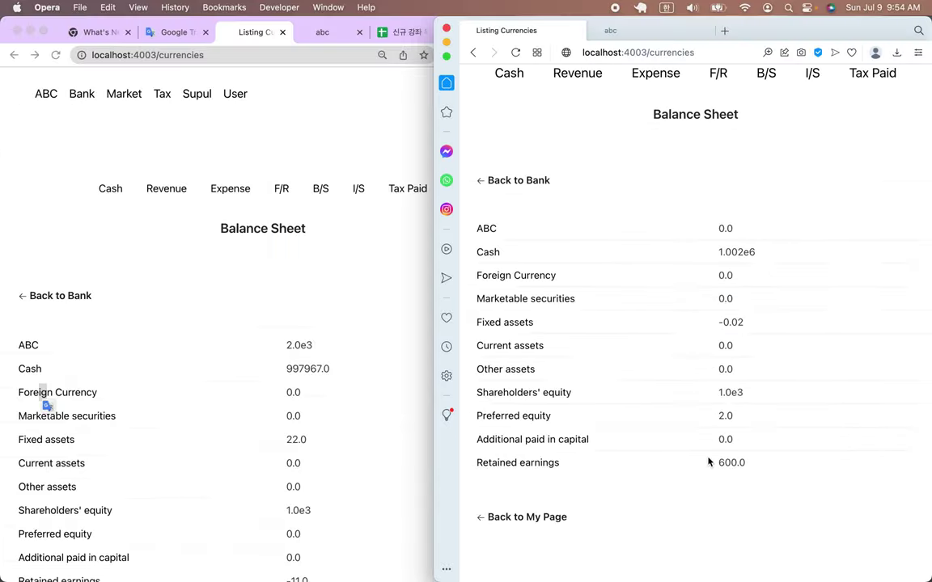
Step: Return to the notes spreadsheet in Chrome and enter "화폐, 주식, 채권" in cell B8
{"action": "left_click", "coordinate": [396, 32]}
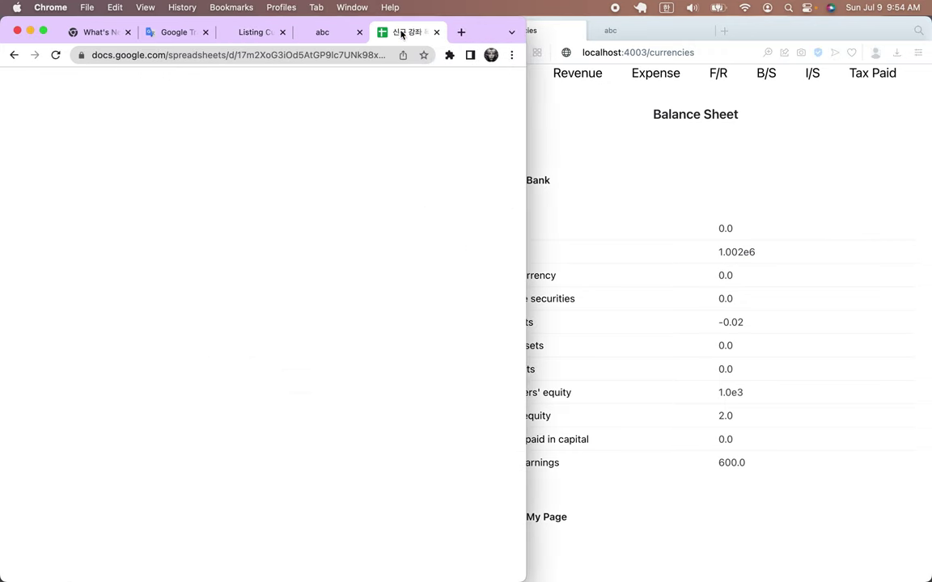
{"action": "left_click", "coordinate": [65, 338]}
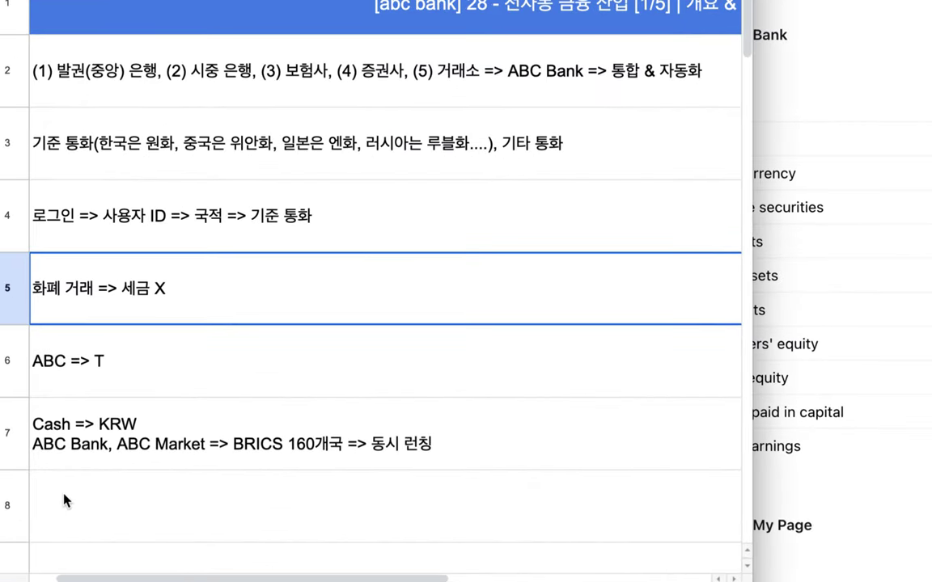
{"action": "double_click", "coordinate": [57, 498]}
{"action": "type", "text": "화폐"}
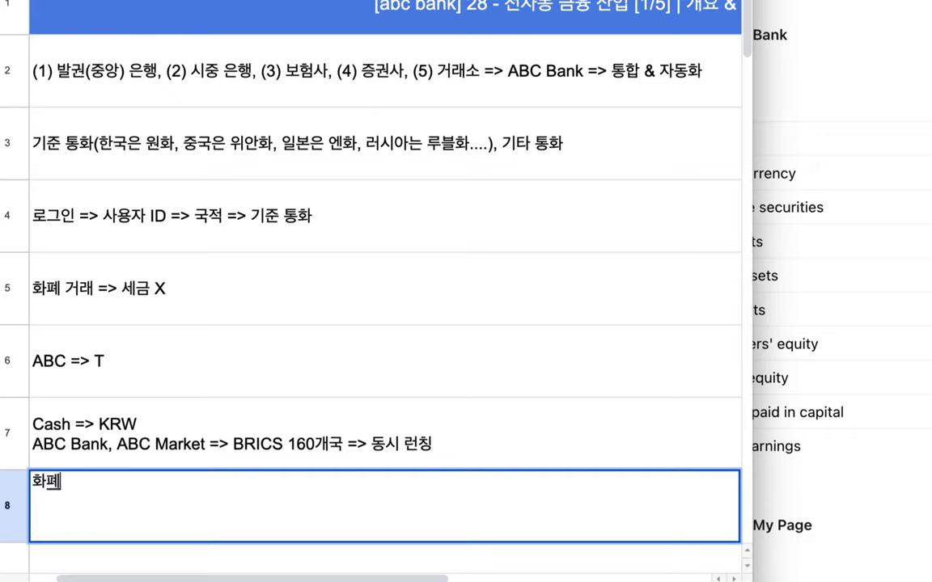
{"action": "type", "text": ", 주식, 채권 "}
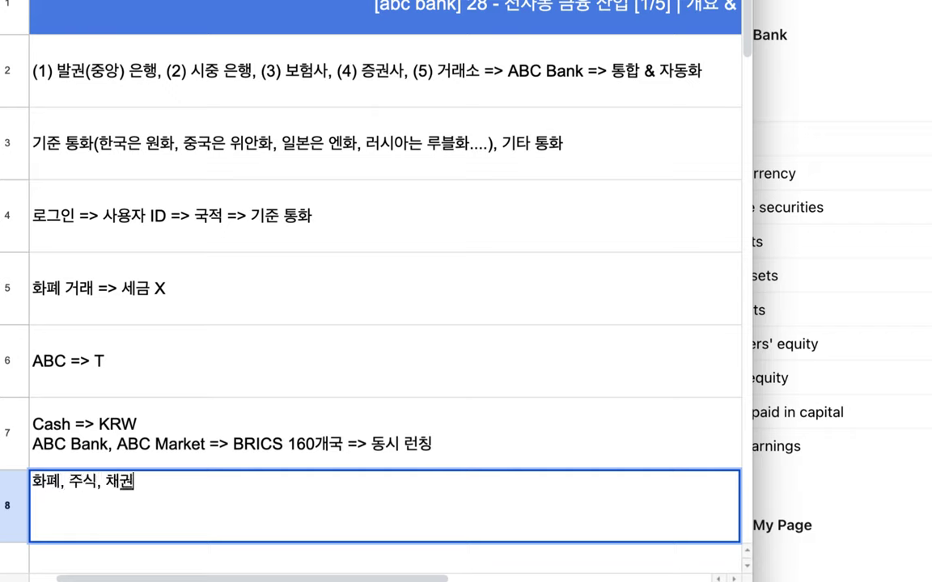
Step: Extend the first line of cell B8 with "=> Face Value == COGS"
{"action": "type", "text": "=> Fac"}
{"action": "type", "text": "e ㅍ"}
{"action": "key", "text": "BackSpace"}
{"action": "type", "text": "Value == "}
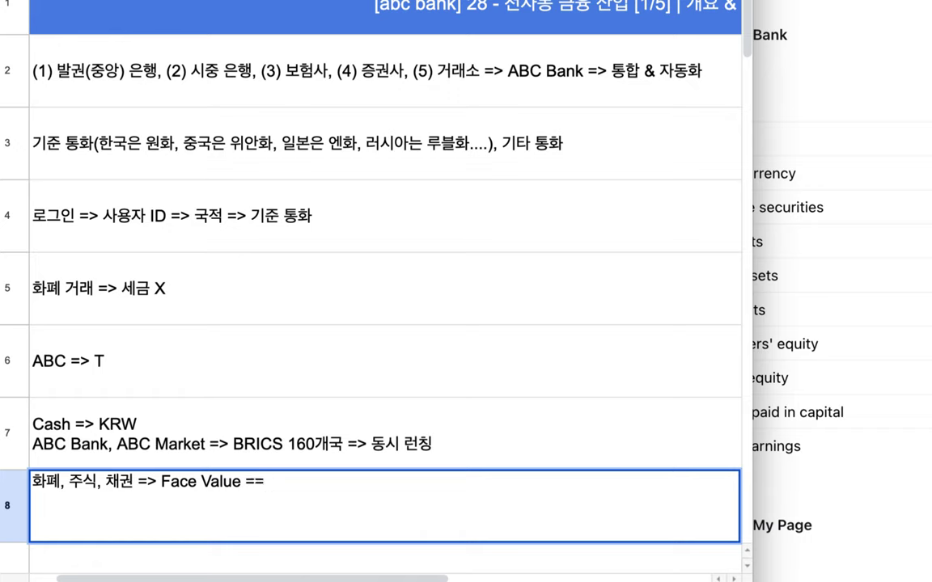
{"action": "type", "text": "COGS"}
Step: Add a second line in cell B8 reading "$1 => FV == 1 => MV =>"
{"action": "key", "text": "alt+Return"}
{"action": "type", "text": "$1"}
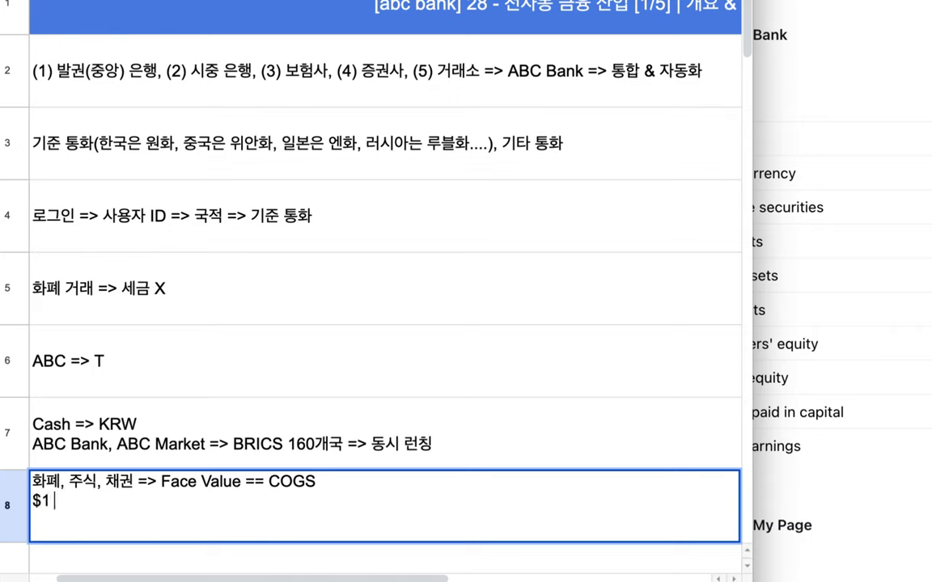
{"action": "type", "text": " => FV == 1"}
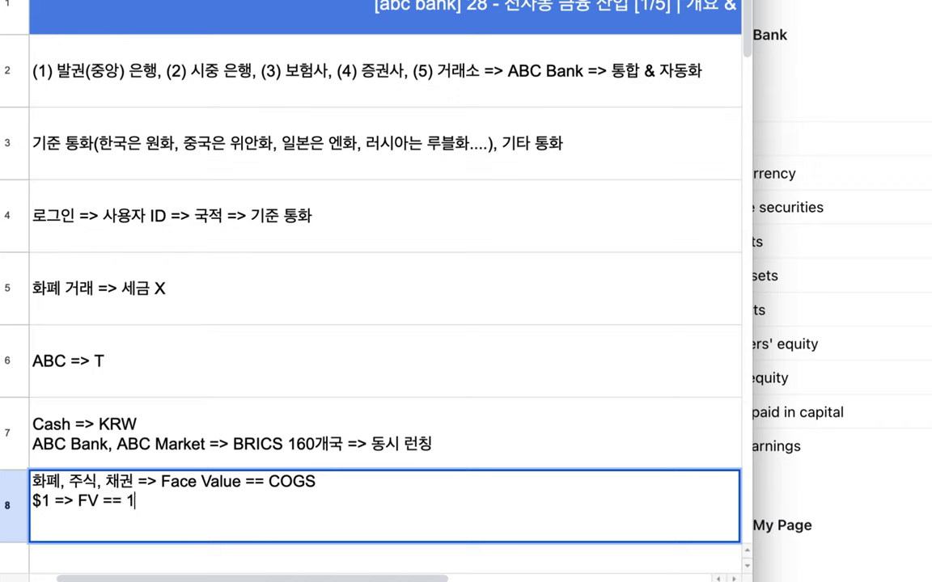
{"action": "type", "text": " => MV =>"}
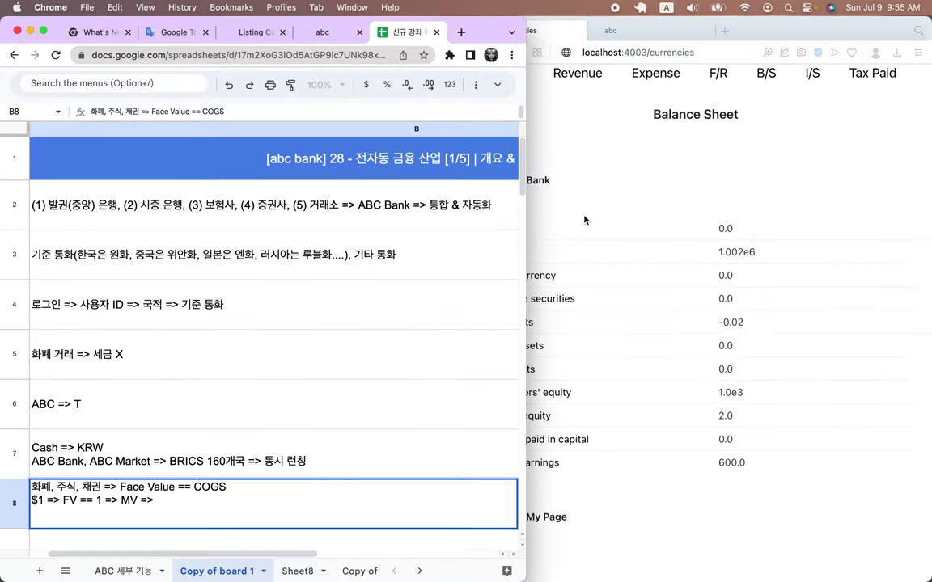
Step: Switch to Opera, search the web for "달러 환율" in a new tab and highlight the dollar-to-won rate
{"action": "left_click", "coordinate": [571, 166]}
{"action": "left_click", "coordinate": [728, 30]}
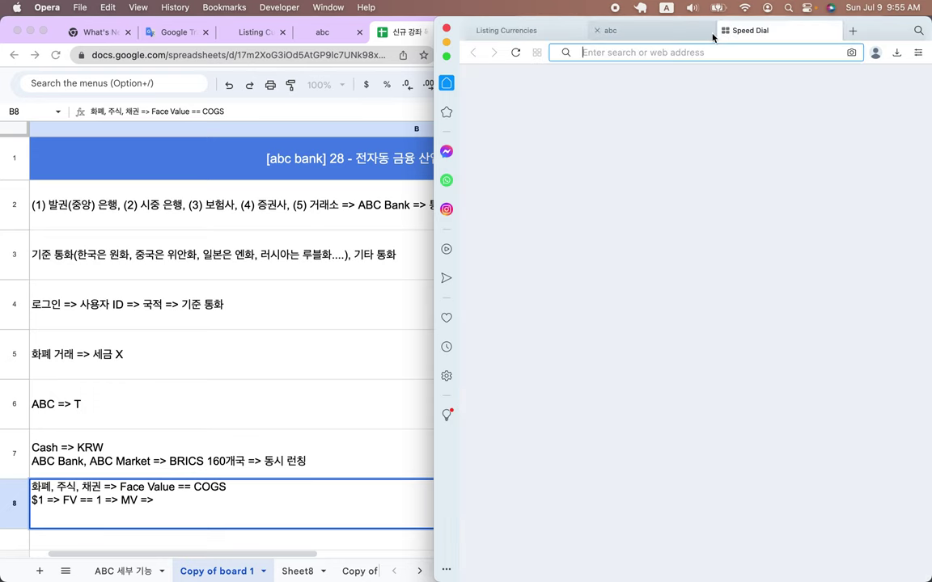
{"action": "key", "text": "ctrl+space"}
{"action": "type", "text": "ㄷㅏㄹ러 환율"}
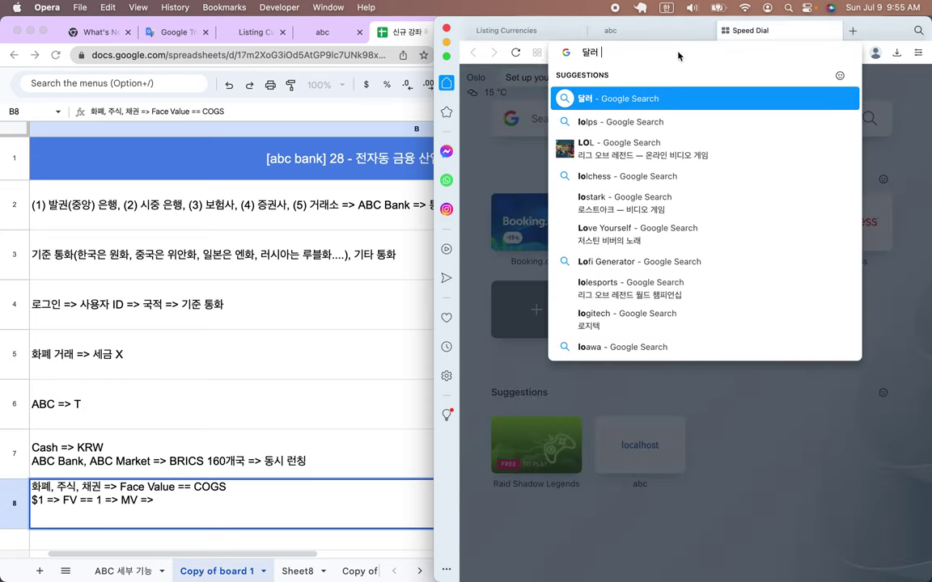
{"action": "key", "text": "Return"}
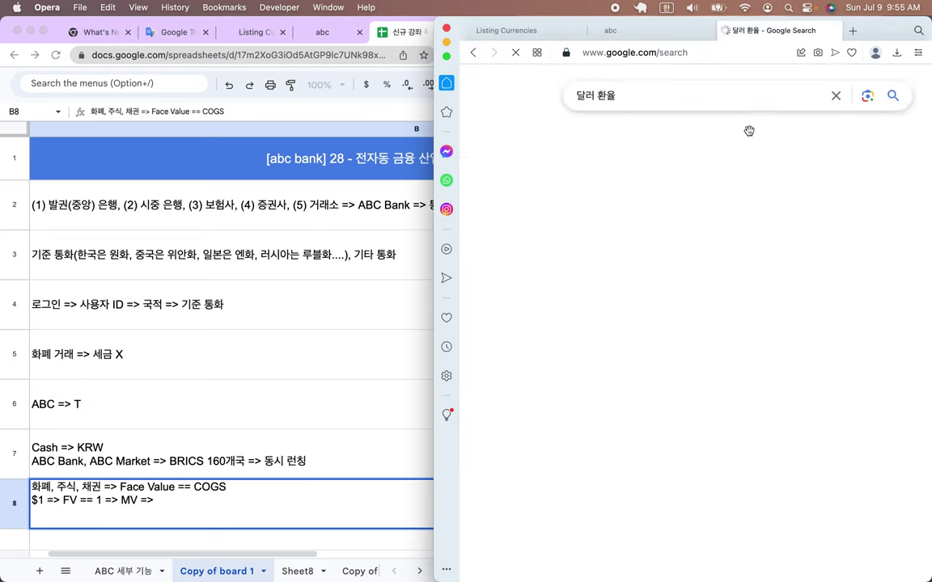
{"action": "left_click_drag", "start_coordinate": [489, 230], "coordinate": [568, 230]}
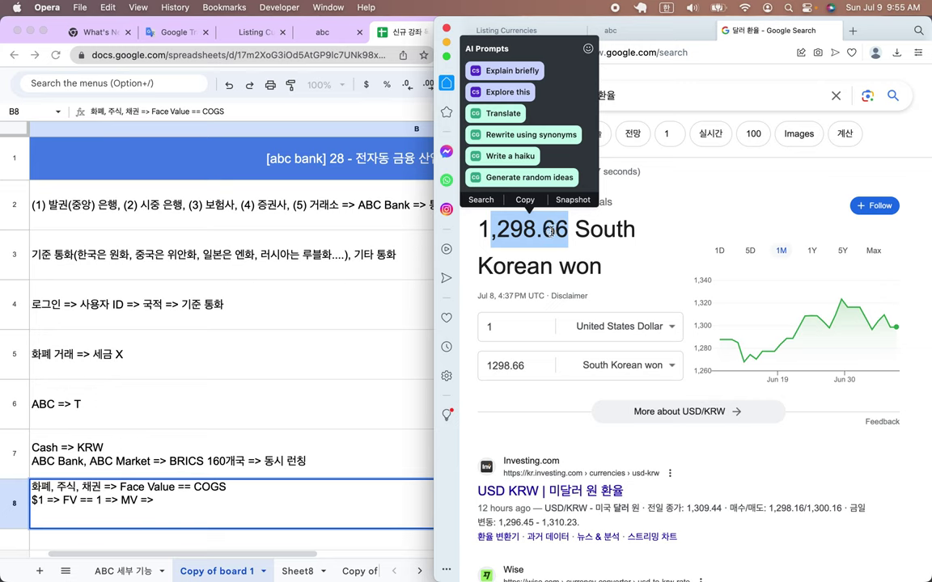
Step: Return to the bank's Listing Currencies page in Opera and examine Cost of goods sold and Revenue in its income statement
{"action": "left_click", "coordinate": [298, 267]}
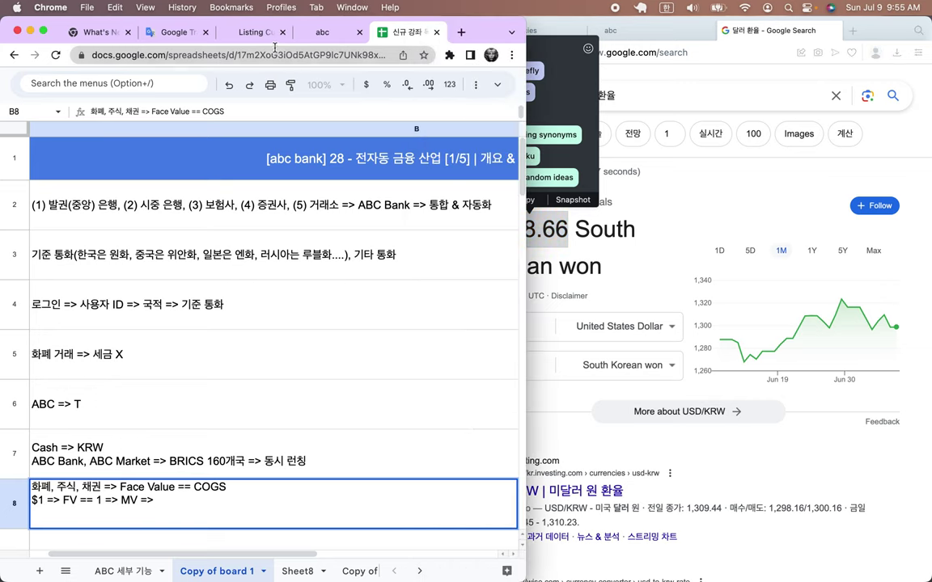
{"action": "left_click", "coordinate": [663, 33]}
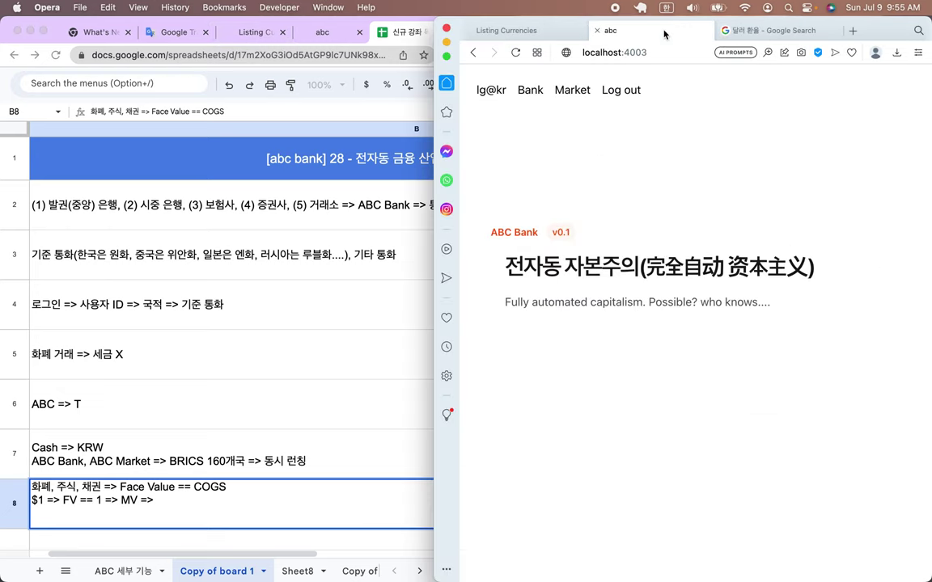
{"action": "left_click", "coordinate": [503, 30]}
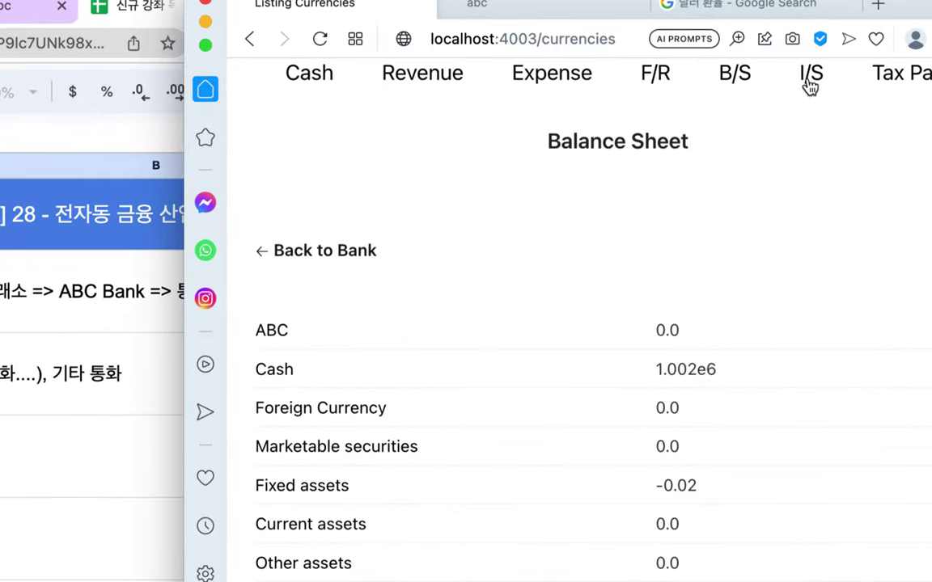
{"action": "left_click", "coordinate": [809, 86]}
{"action": "scroll", "coordinate": [753, 316], "scroll_direction": "down", "scroll_amount": 2}
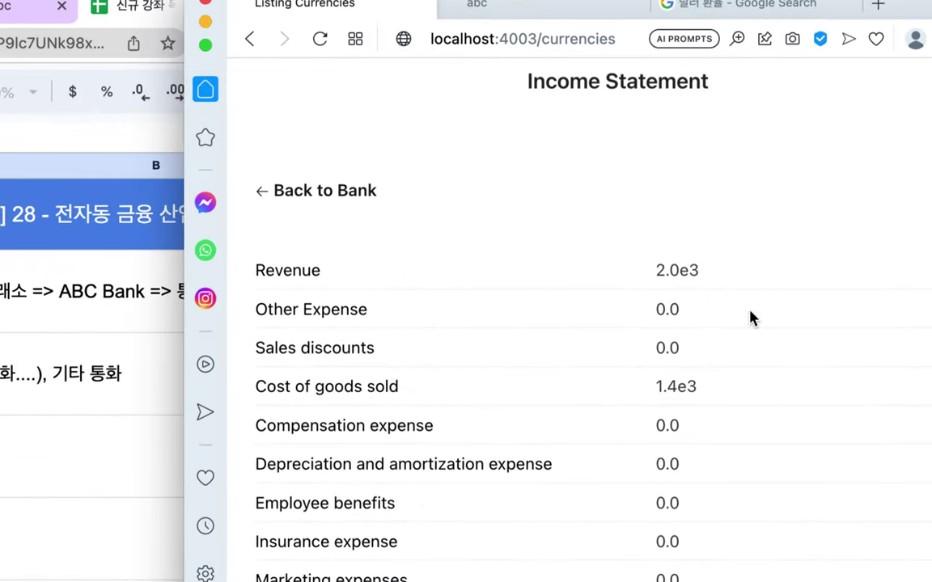
{"action": "left_click_drag", "start_coordinate": [662, 387], "coordinate": [708, 395]}
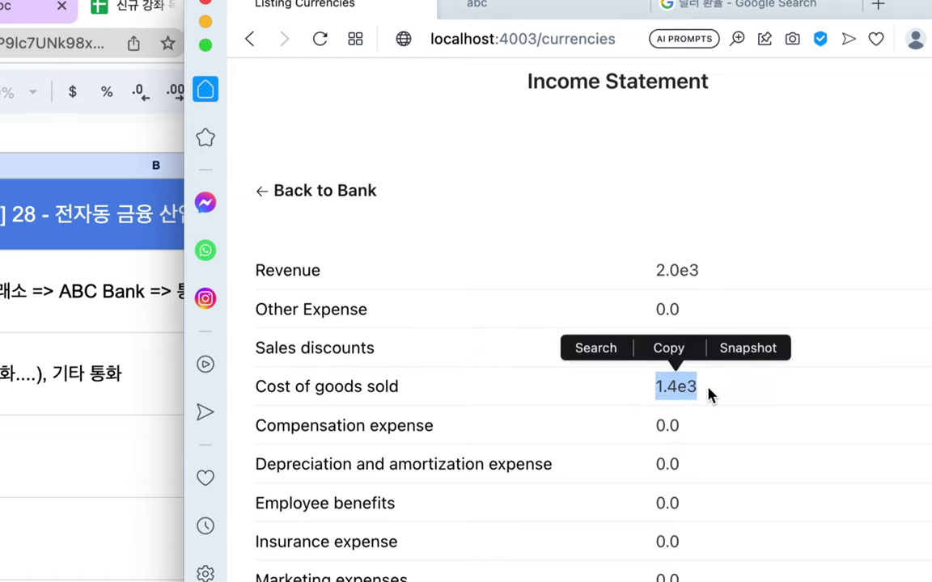
{"action": "left_click", "coordinate": [748, 402]}
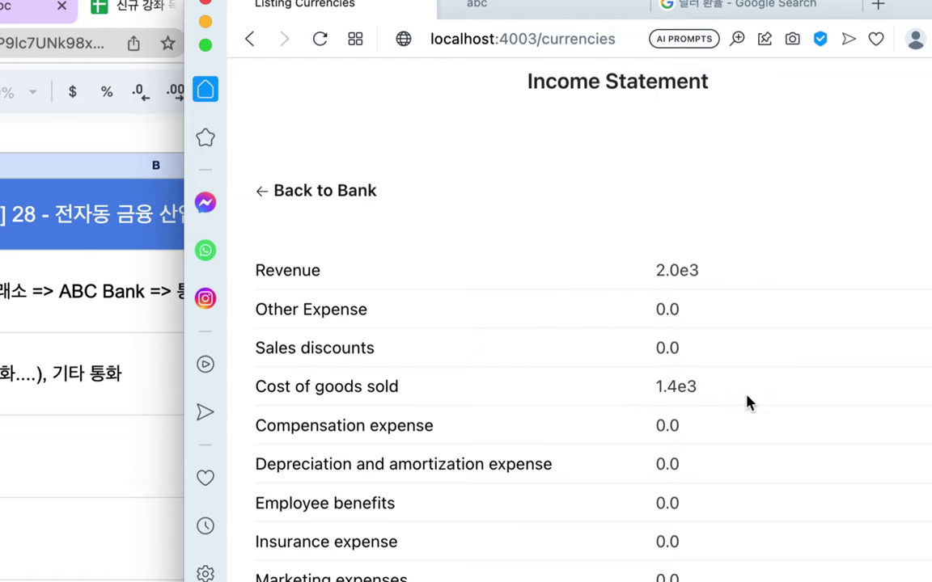
{"action": "left_click_drag", "start_coordinate": [657, 270], "coordinate": [727, 277]}
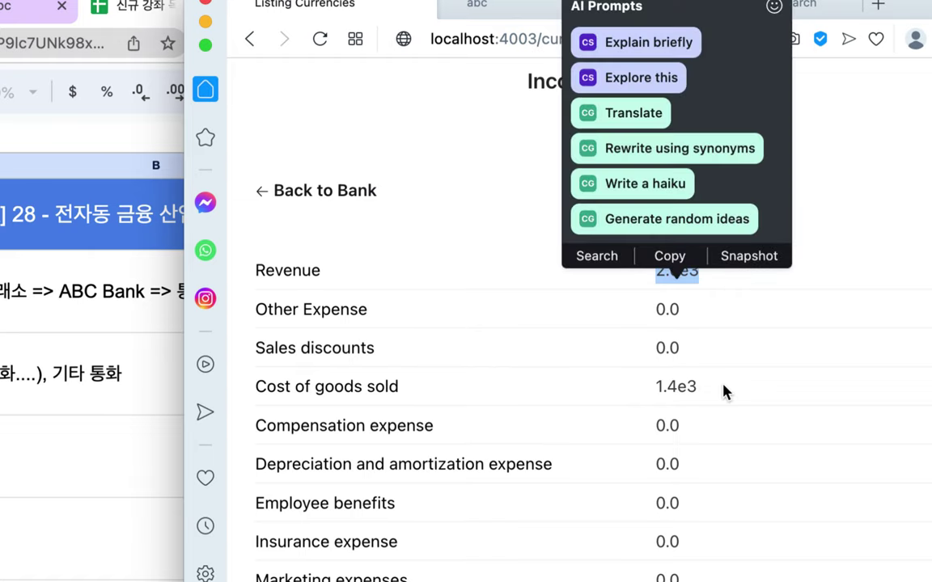
{"action": "left_click", "coordinate": [724, 391]}
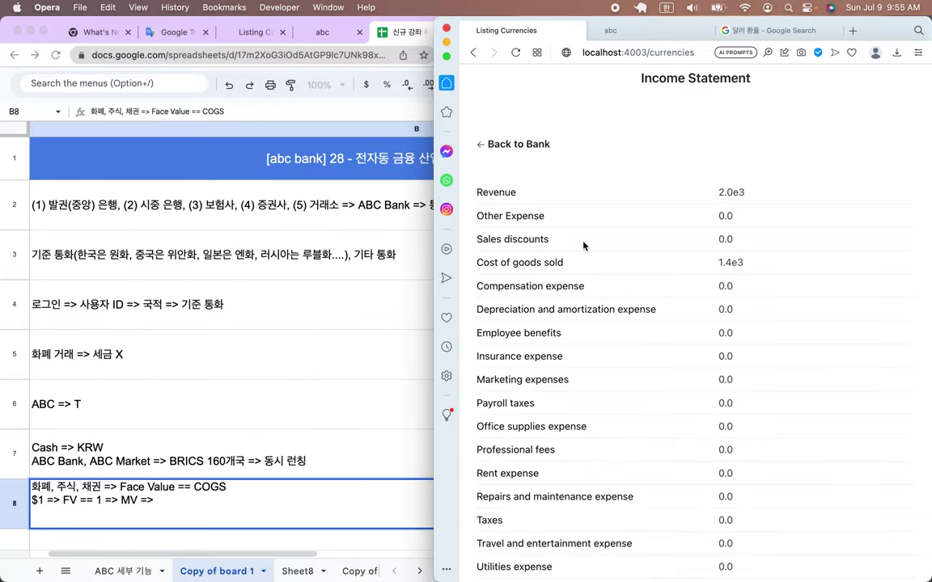
Step: Switch to the notes spreadsheet in Chrome and enter "ABC 1T => FV == 1, MV == KRW, JPY, ...." in cell B9
{"action": "left_click", "coordinate": [44, 474]}
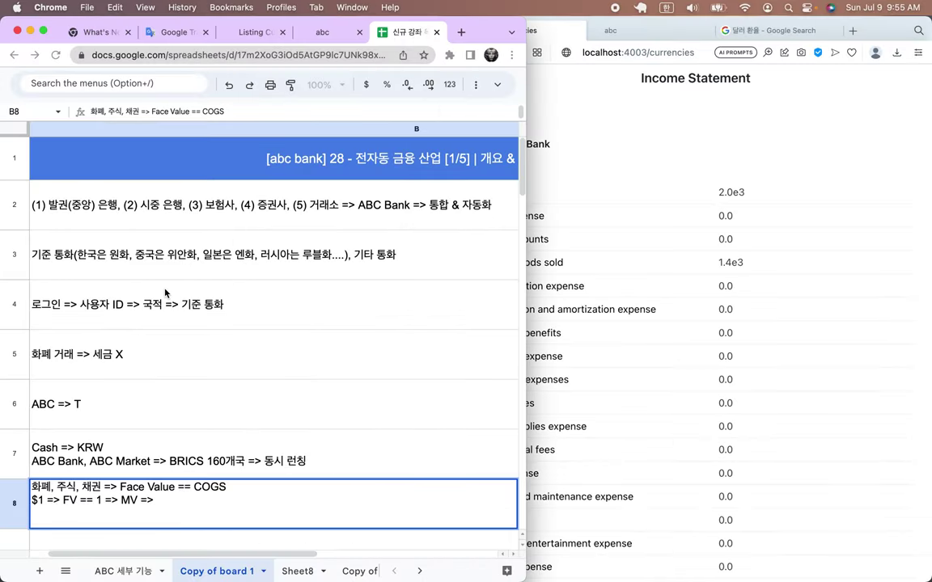
{"action": "scroll", "coordinate": [45, 475], "scroll_direction": "down", "scroll_amount": 1}
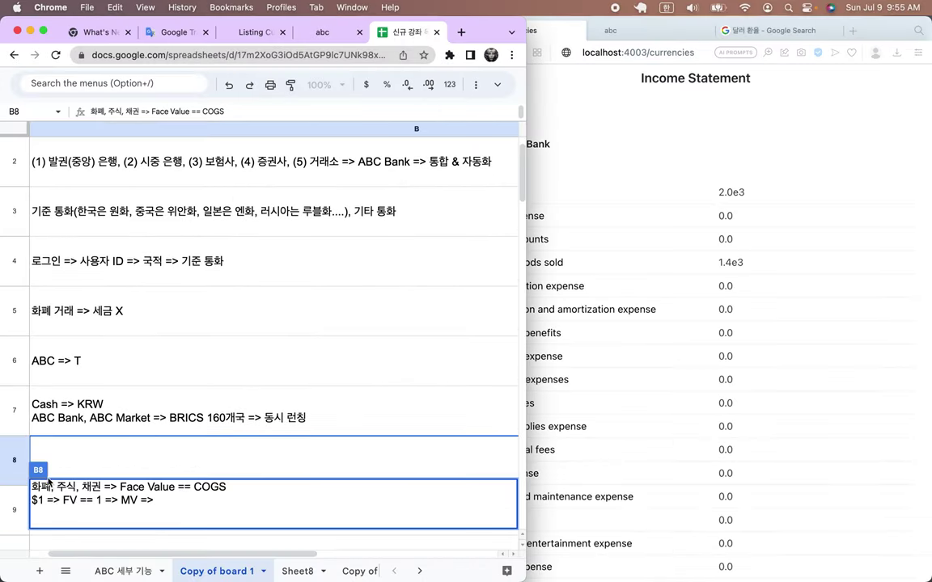
{"action": "left_click", "coordinate": [48, 535]}
{"action": "left_click", "coordinate": [73, 495]}
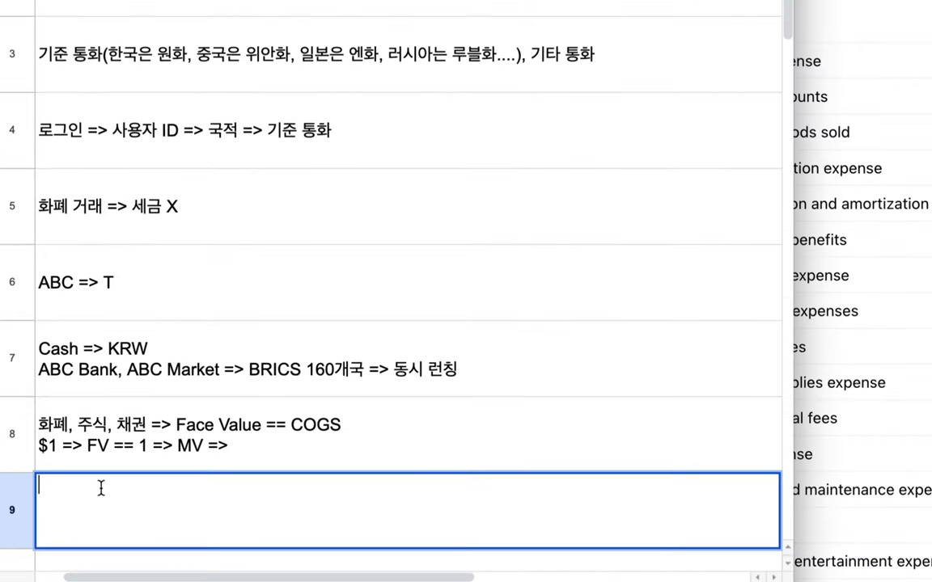
{"action": "type", "text": "ㅁ"}
{"action": "key", "text": "BackSpace"}
{"action": "type", "text": "ABC 1"}
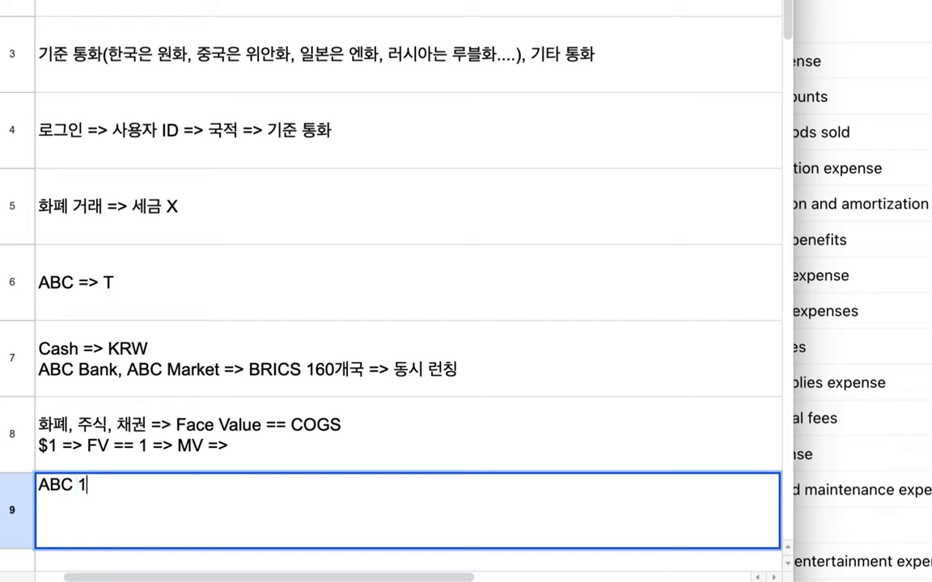
{"action": "type", "text": "T => FV == 1,"}
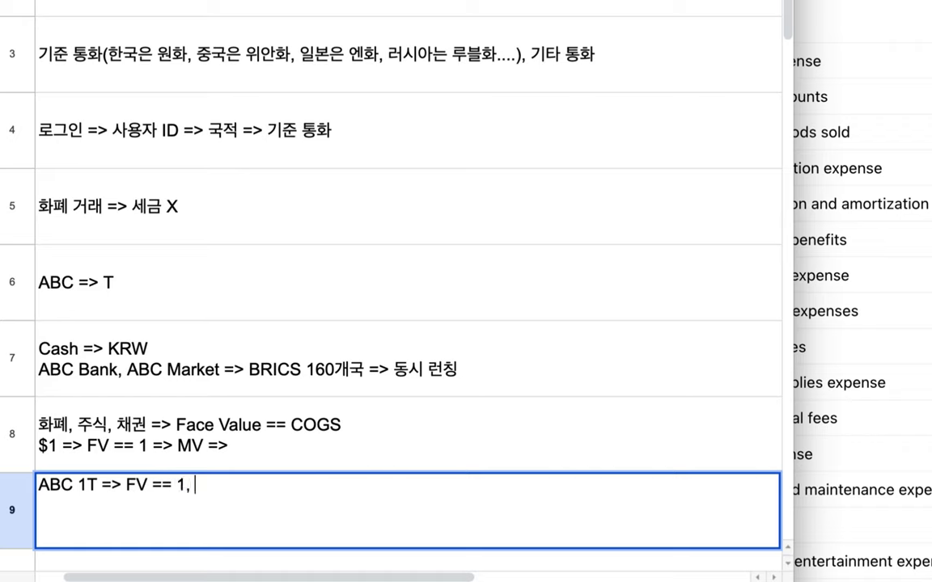
{"action": "type", "text": " MV == KRW,"}
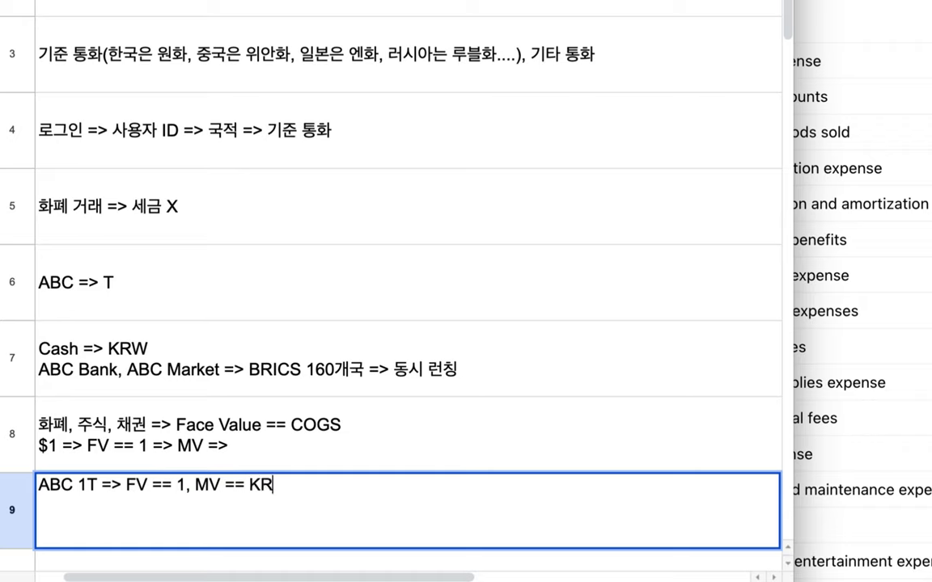
{"action": "type", "text": "JPY, "}
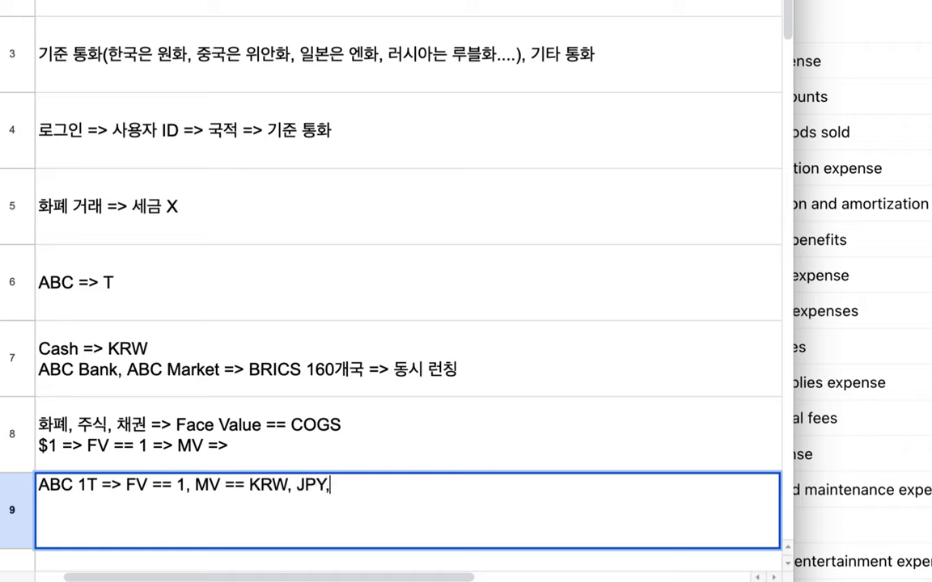
{"action": "type", "text": "...."}
Step: Replace the text after "ABC 1T =>" in cell B9 with "금 0.01g =>"
{"action": "double_click", "coordinate": [131, 484]}
{"action": "key", "text": "shift+Home"}
{"action": "left_click", "coordinate": [408, 483], "text": "shift"}
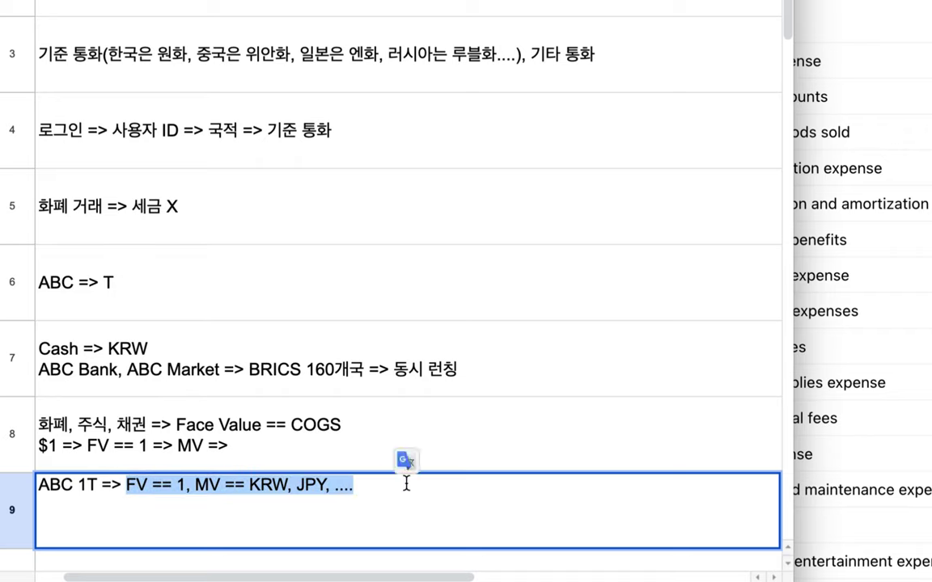
{"action": "type", "text": "금 0.01"}
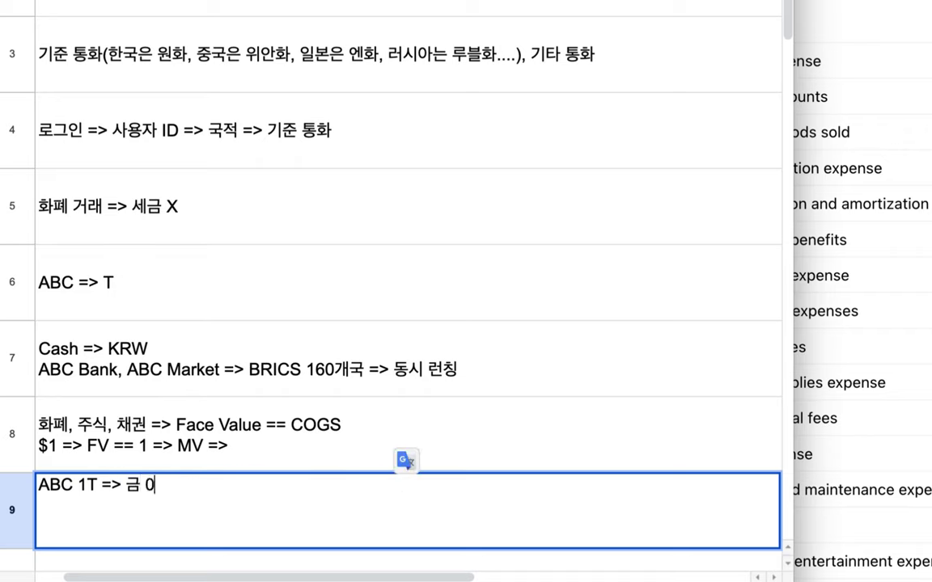
{"action": "type", "text": "g =>"}
Step: Append the face value "FV 0.01g" to the note in cell B9
{"action": "double_click", "coordinate": [127, 483]}
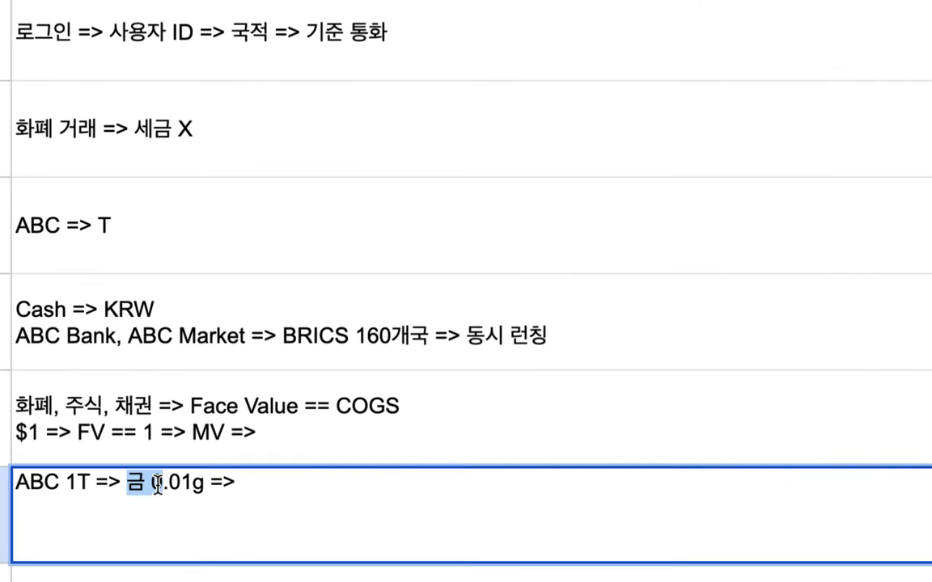
{"action": "left_click", "coordinate": [241, 483]}
{"action": "type", "text": "0.01"}
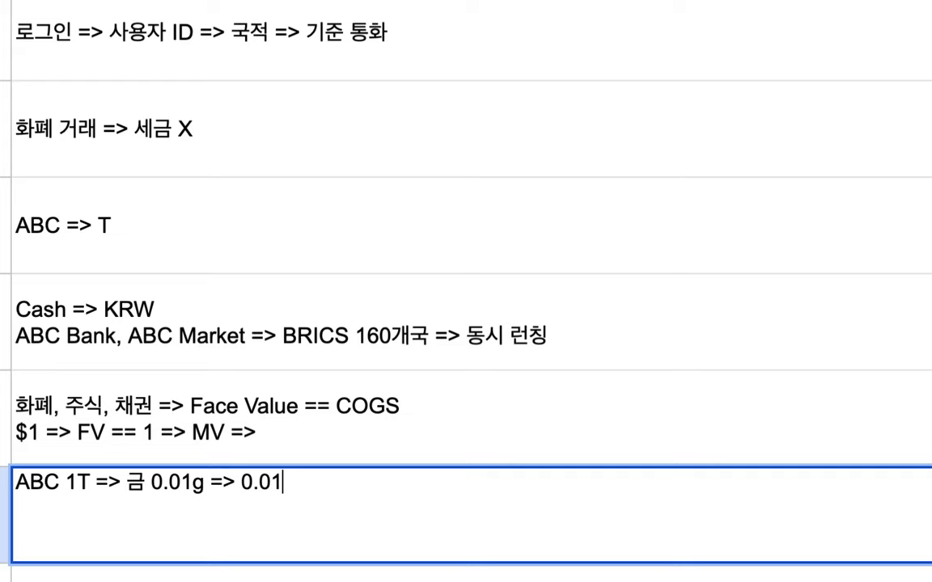
{"action": "type", "text": "g"}
{"action": "left_click", "coordinate": [244, 485]}
{"action": "type", "text": "FV"}
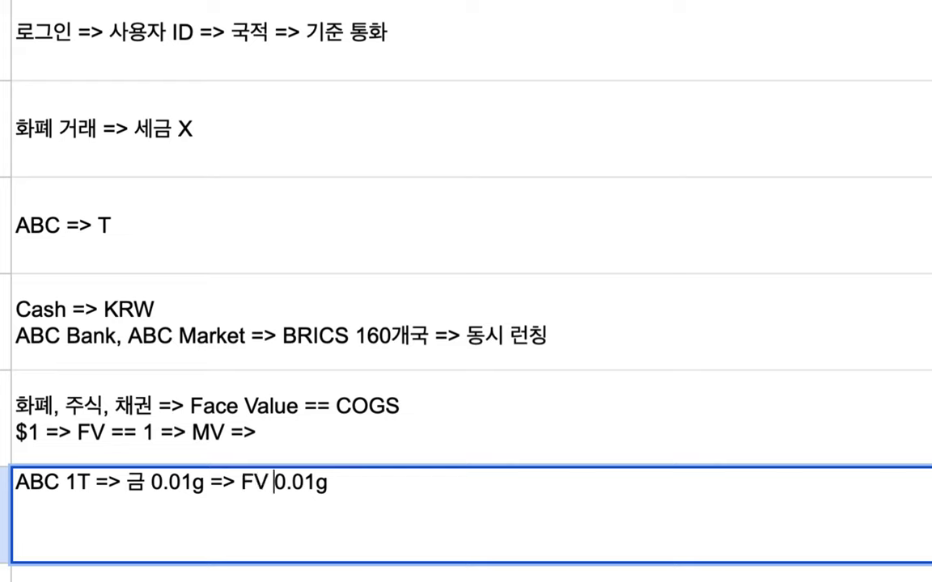
Step: Append the market values ", MV 1000, 1002, 1003, 999..." after the face value in cell B9
{"action": "left_click", "coordinate": [323, 483]}
{"action": "type", "text": ", MV "}
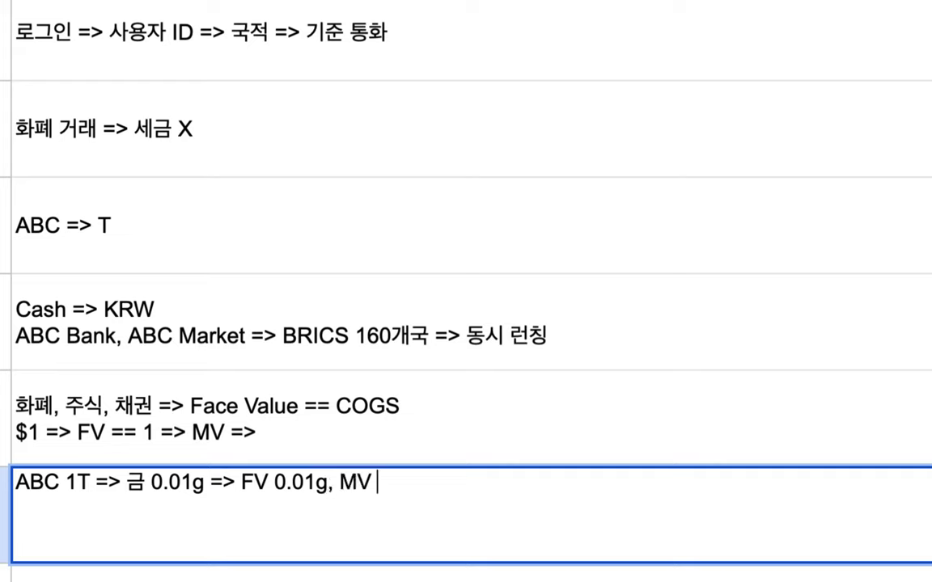
{"action": "type", "text": "100"}
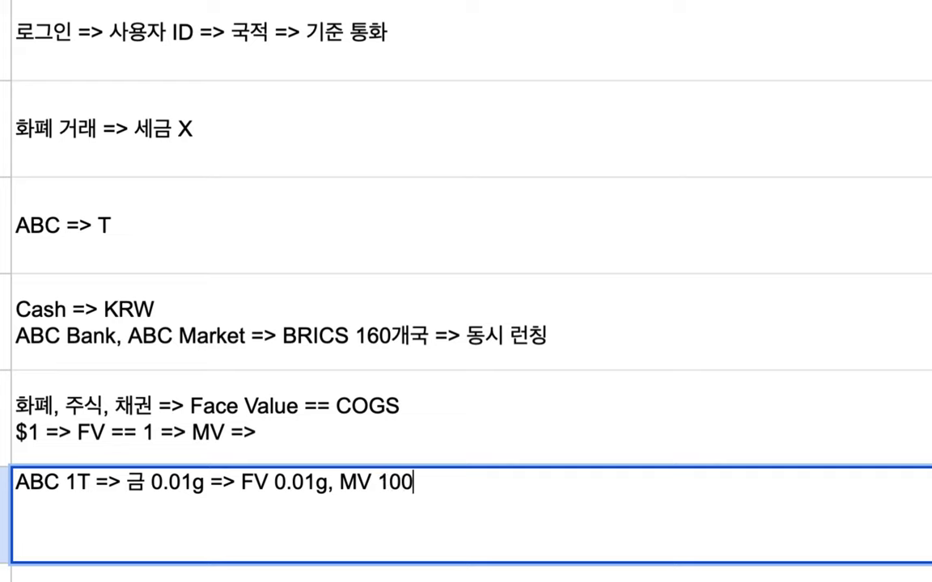
{"action": "type", "text": "0, 1002,"}
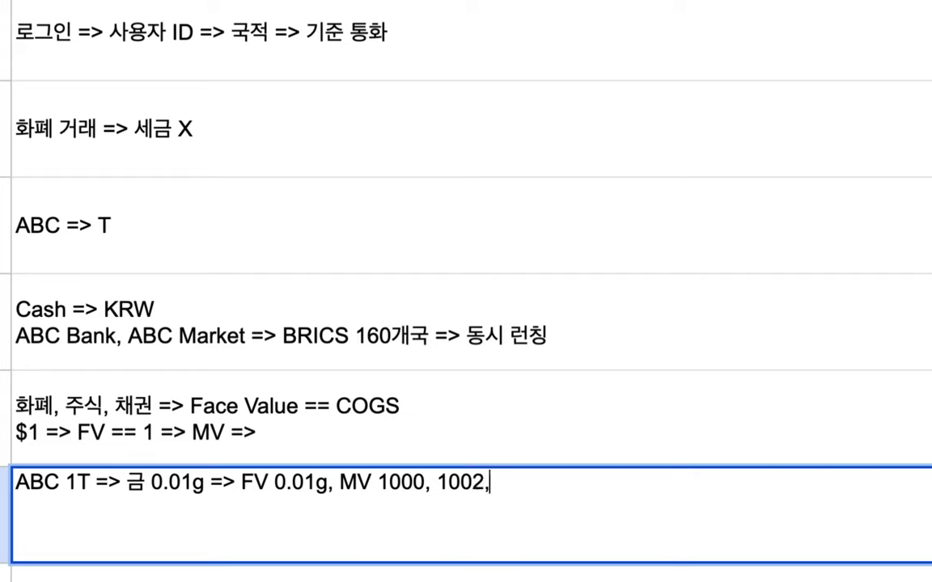
{"action": "type", "text": " 1003"}
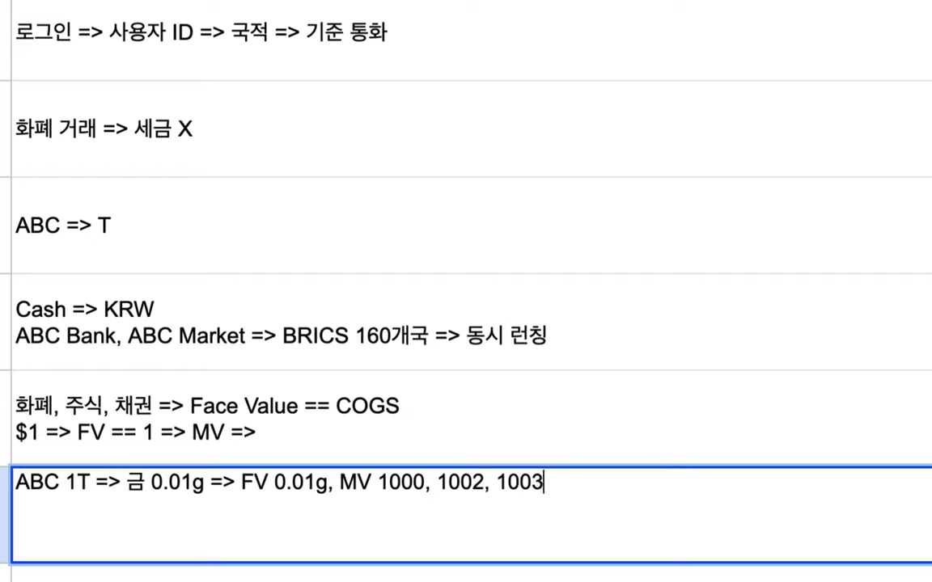
{"action": "type", "text": ", 999..."}
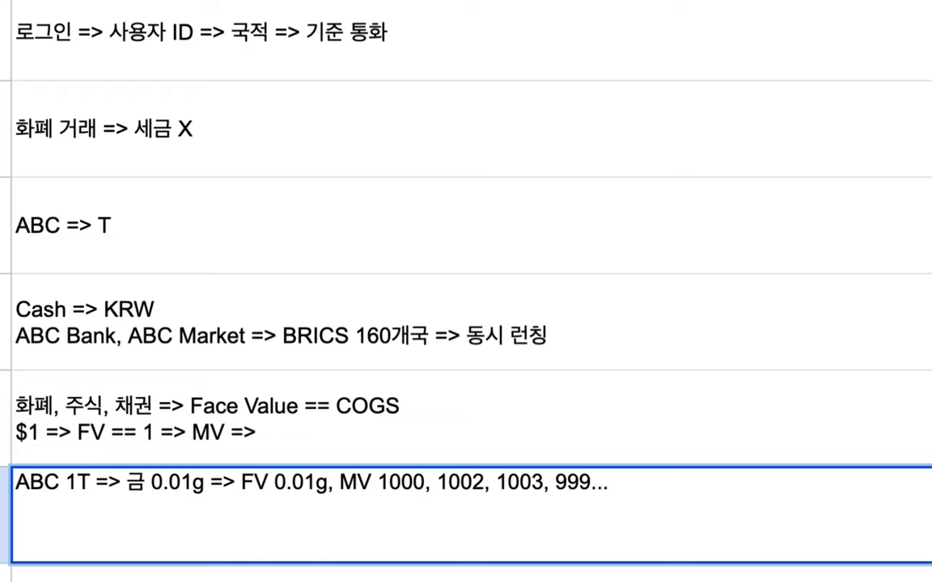
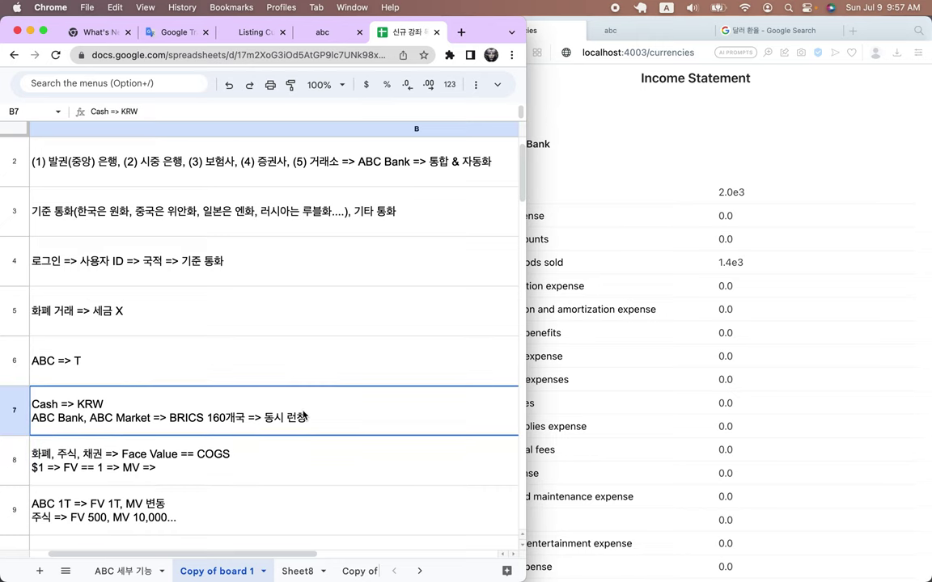
Step: Switch to Opera and examine the cost of goods sold and revenue figures in ABC Bank's income statement
{"action": "left_click", "coordinate": [861, 284]}
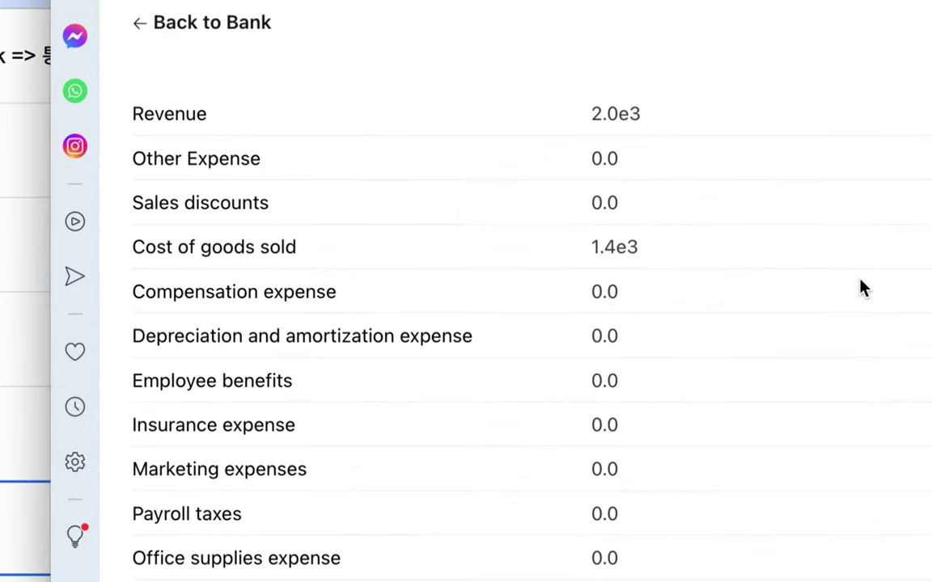
{"action": "left_click_drag", "start_coordinate": [213, 243], "coordinate": [619, 251]}
{"action": "left_click", "coordinate": [232, 135]}
{"action": "left_click_drag", "start_coordinate": [588, 119], "coordinate": [661, 119]}
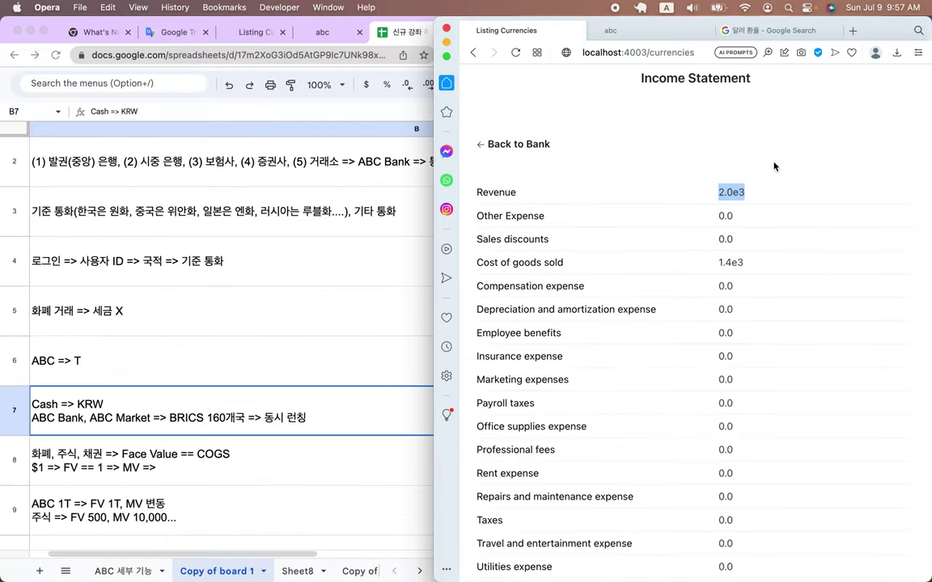
Step: Open ABC Bank's balance sheet and examine its retained earnings figure
{"action": "scroll", "coordinate": [696, 70], "scroll_direction": "up", "scroll_amount": 4}
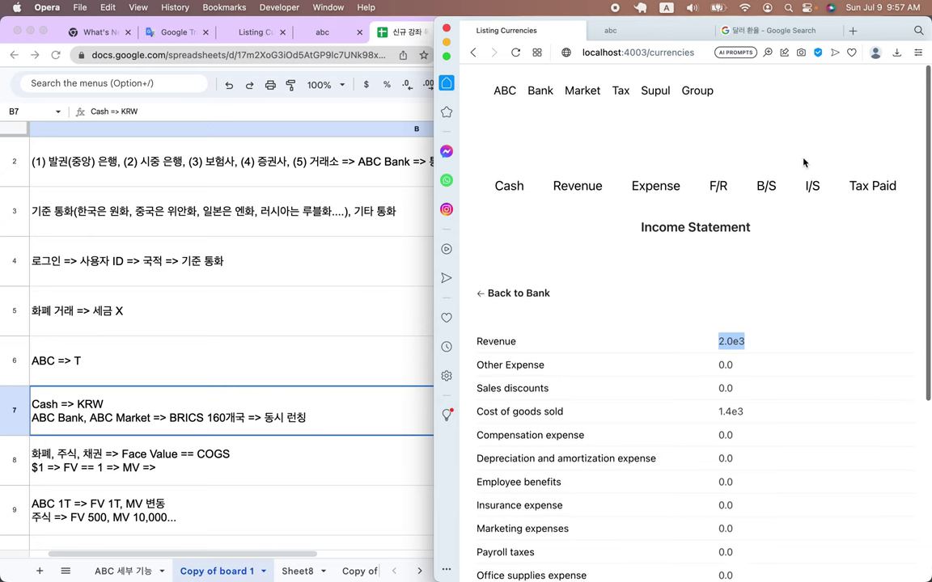
{"action": "left_click", "coordinate": [766, 188]}
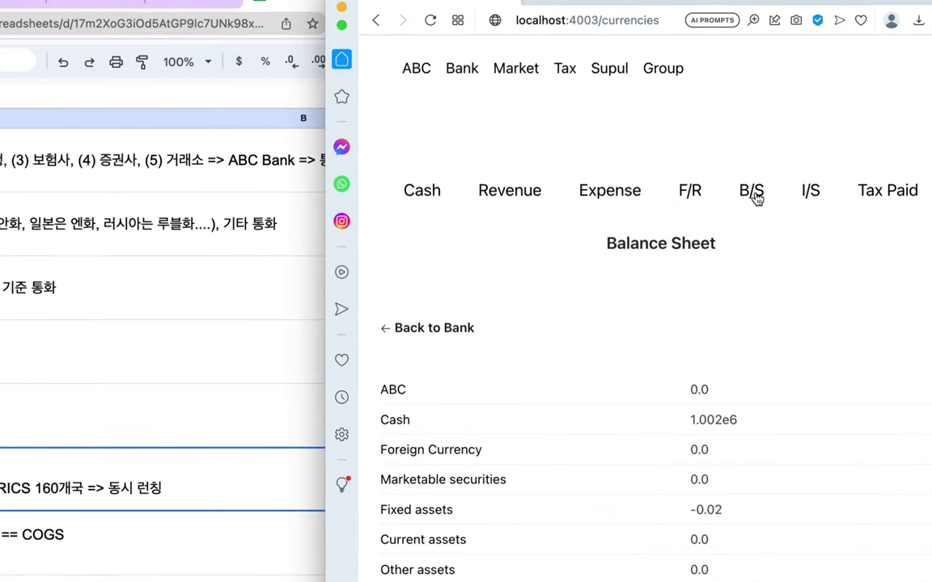
{"action": "scroll", "coordinate": [724, 339], "scroll_direction": "down", "scroll_amount": 3}
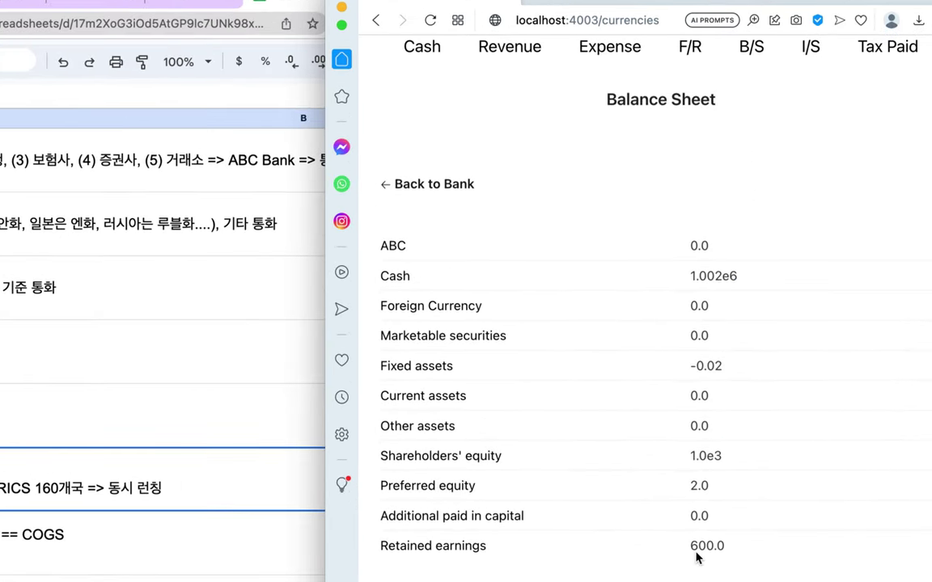
{"action": "left_click_drag", "start_coordinate": [687, 549], "coordinate": [750, 553]}
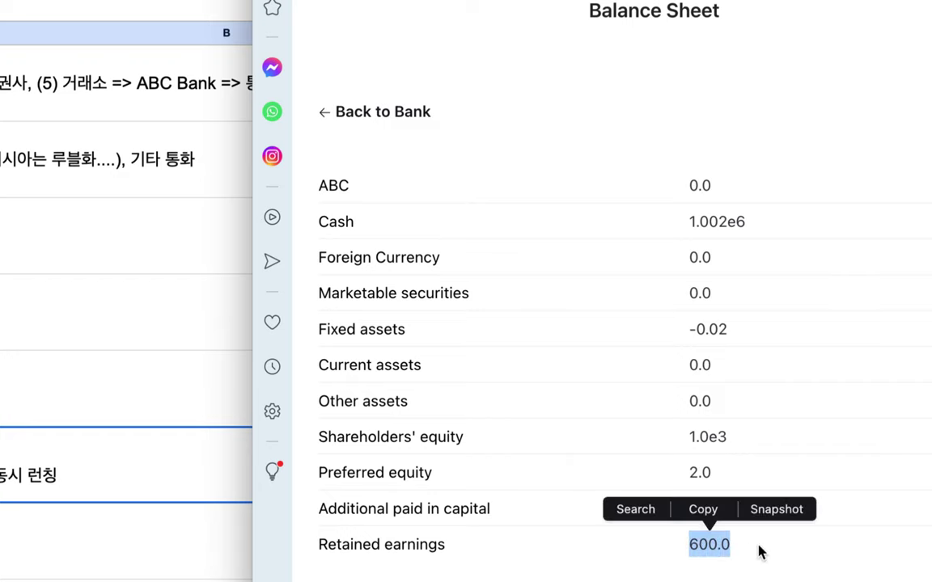
{"action": "left_click", "coordinate": [745, 558]}
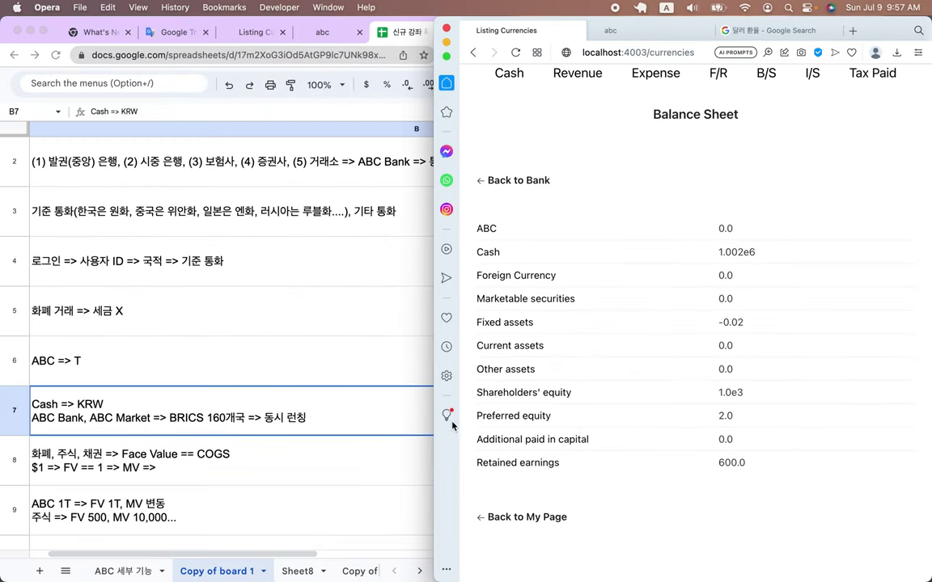
Step: Switch to Chrome and review the buyer's balance sheet on the localhost currencies page down to retained earnings
{"action": "left_click", "coordinate": [260, 389]}
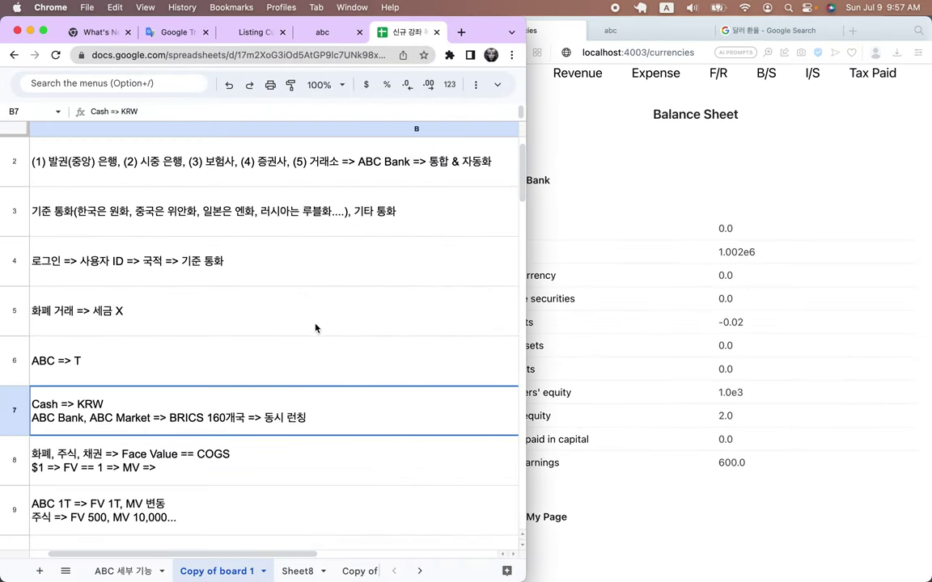
{"action": "left_click", "coordinate": [260, 34]}
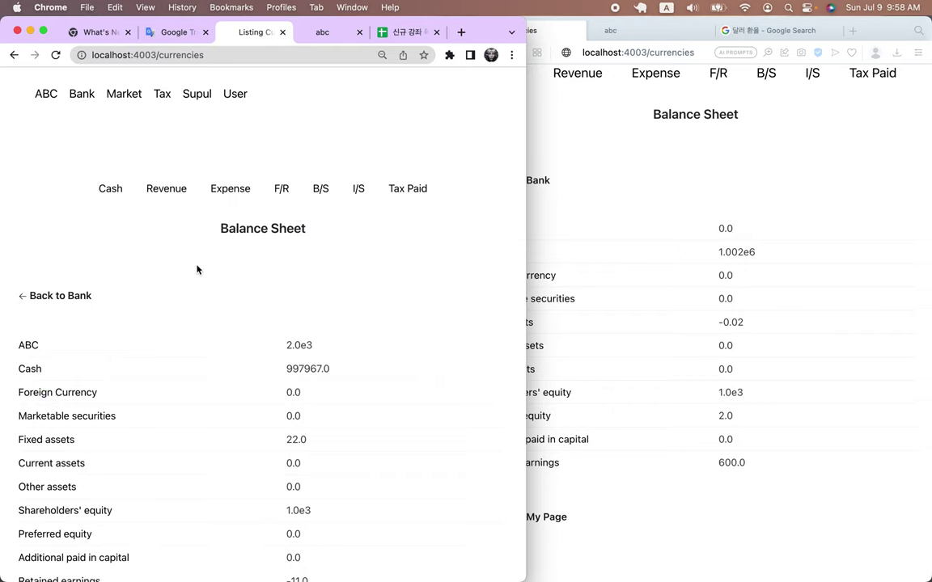
{"action": "scroll", "coordinate": [196, 269], "scroll_direction": "down", "scroll_amount": 3}
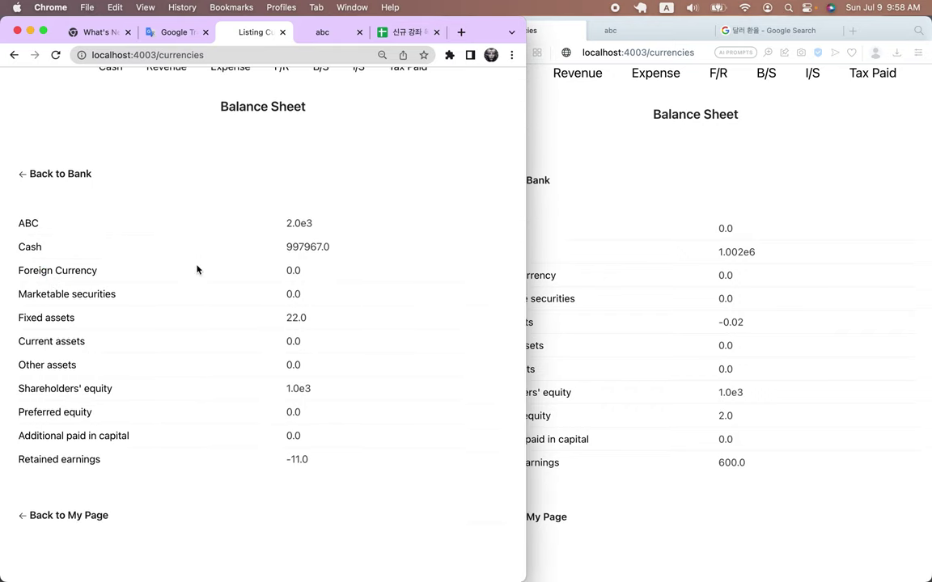
{"action": "scroll", "coordinate": [197, 269], "scroll_direction": "up", "scroll_amount": 3}
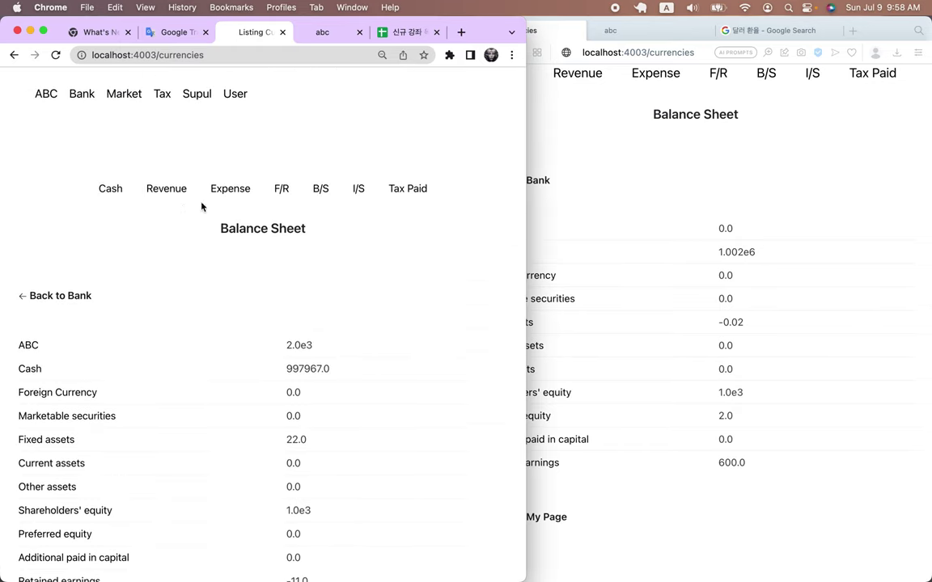
Step: List all products in ABC Market and open an order for RUB from the Central Bank of Russian Federation
{"action": "left_click", "coordinate": [120, 96]}
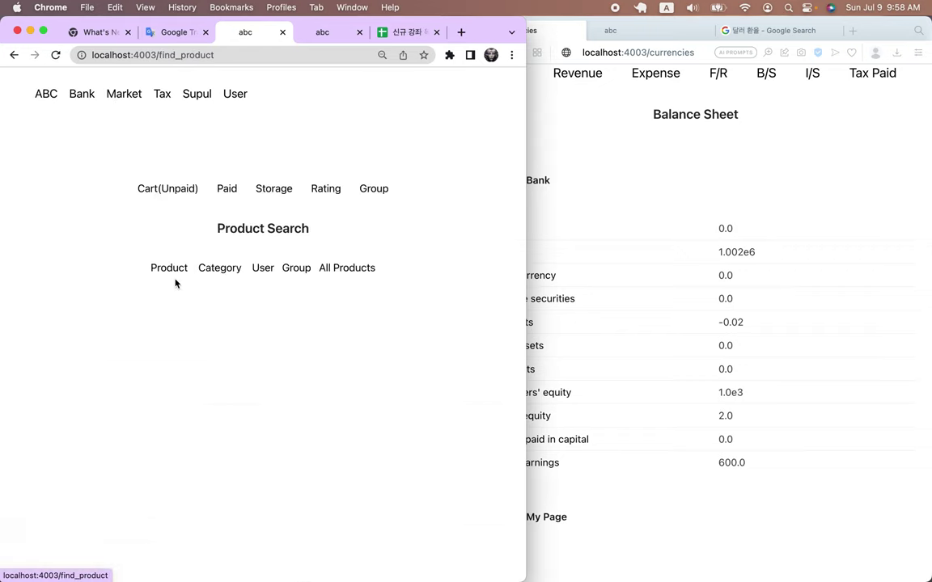
{"action": "left_click", "coordinate": [347, 270]}
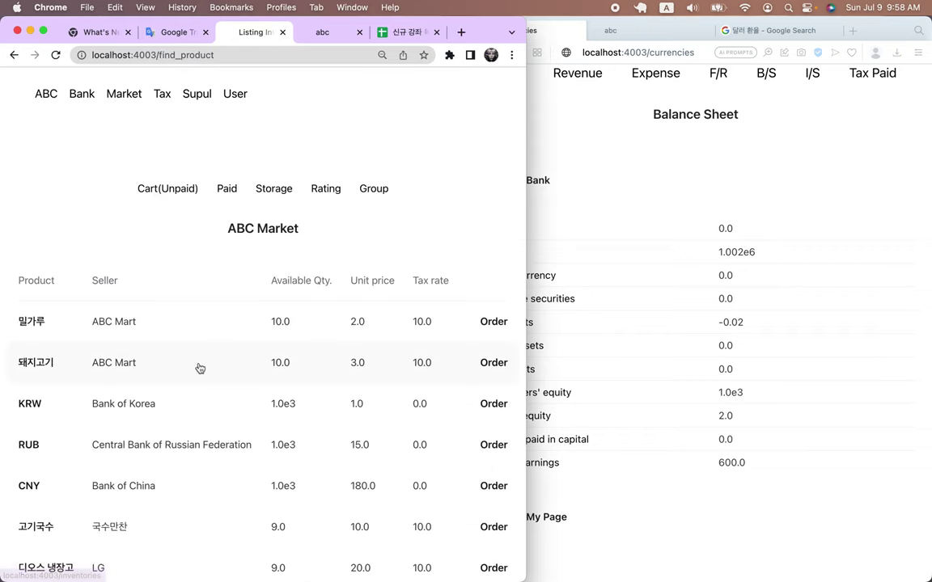
{"action": "scroll", "coordinate": [194, 370], "scroll_direction": "down", "scroll_amount": 3}
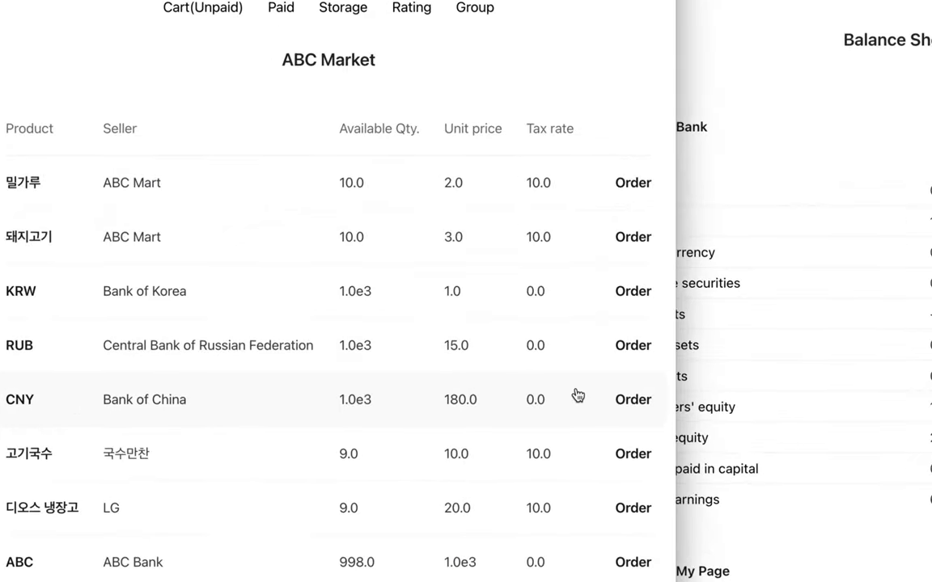
{"action": "left_click", "coordinate": [629, 348]}
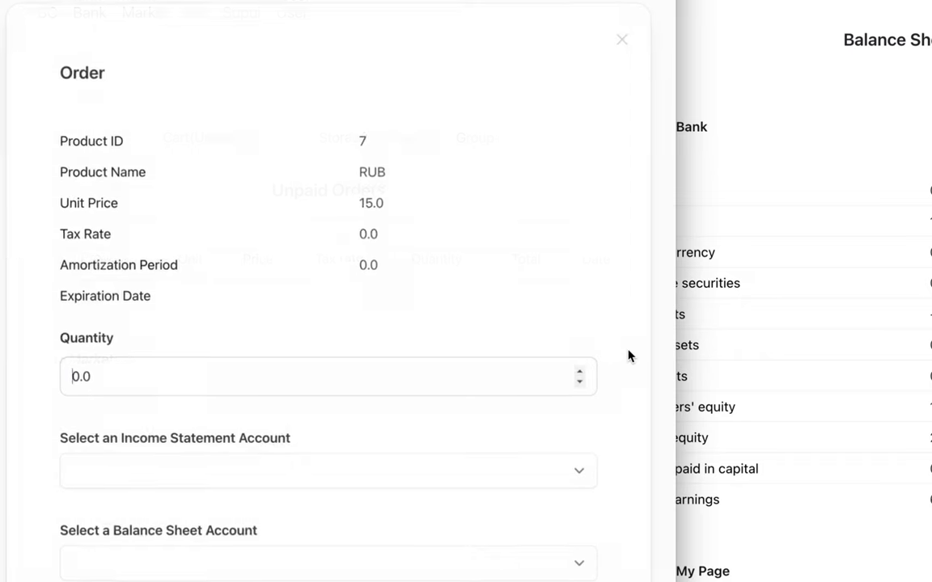
Step: Set the RUB order's quantity to 4
{"action": "left_click", "coordinate": [580, 370]}
{"action": "left_click", "coordinate": [580, 371]}
{"action": "left_click", "coordinate": [580, 370]}
{"action": "left_click", "coordinate": [579, 370]}
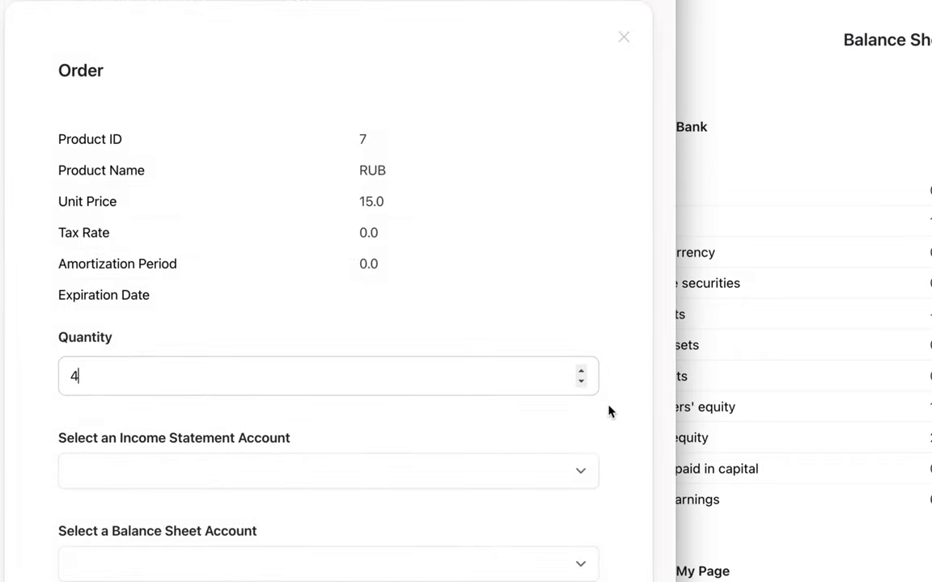
{"action": "left_click", "coordinate": [609, 412]}
Step: Save the RUB order with the foreign_currency balance sheet account and pay for it
{"action": "scroll", "coordinate": [609, 414], "scroll_direction": "down", "scroll_amount": 3}
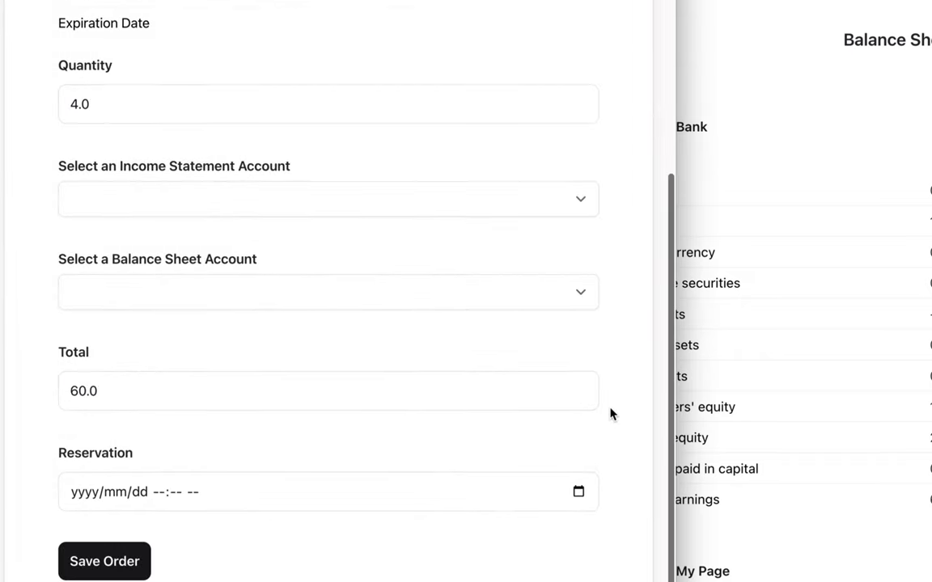
{"action": "left_click", "coordinate": [435, 311]}
{"action": "left_click", "coordinate": [171, 364]}
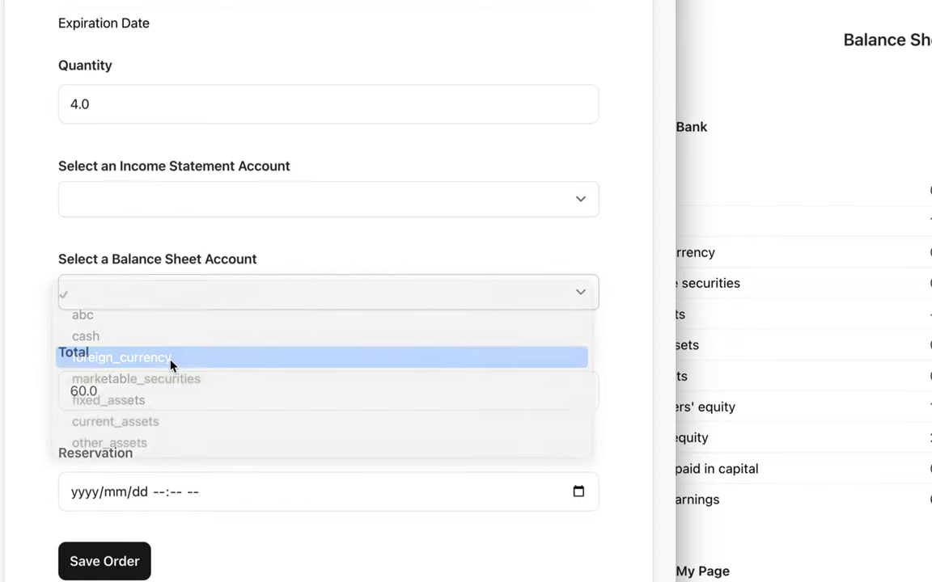
{"action": "left_click", "coordinate": [109, 558]}
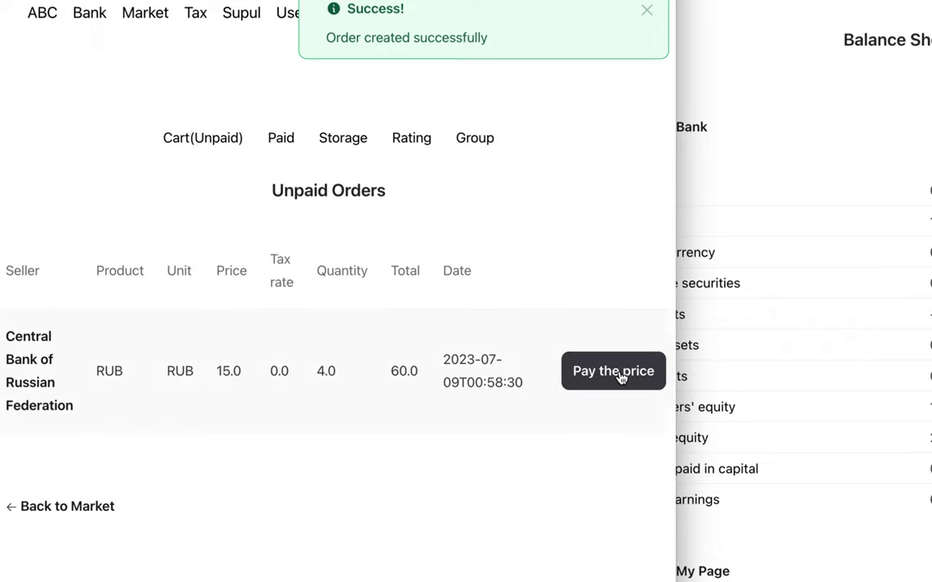
{"action": "left_click", "coordinate": [619, 375]}
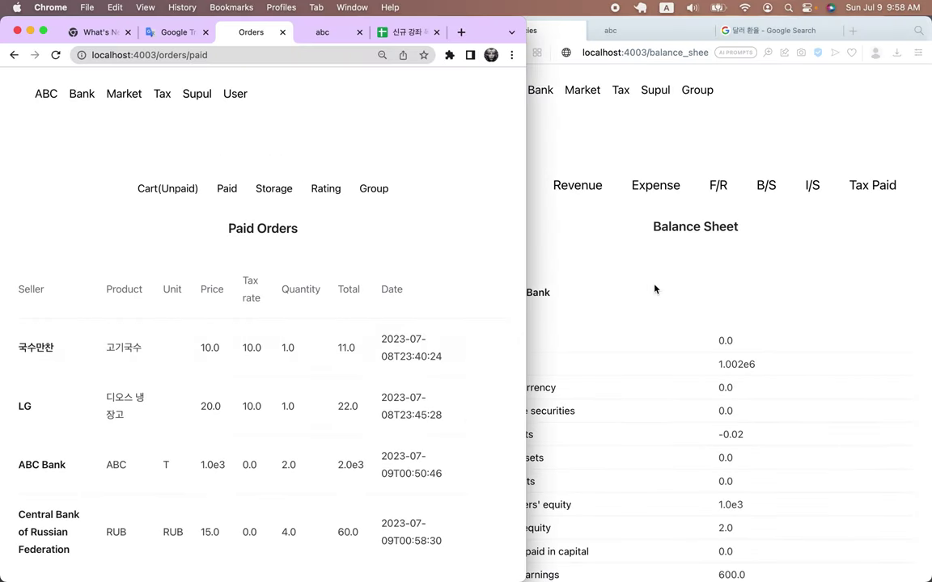
Step: Switch to Opera, log out of the ABC Bank account and sign in with the Russian central bank's e-mail
{"action": "left_click", "coordinate": [655, 289]}
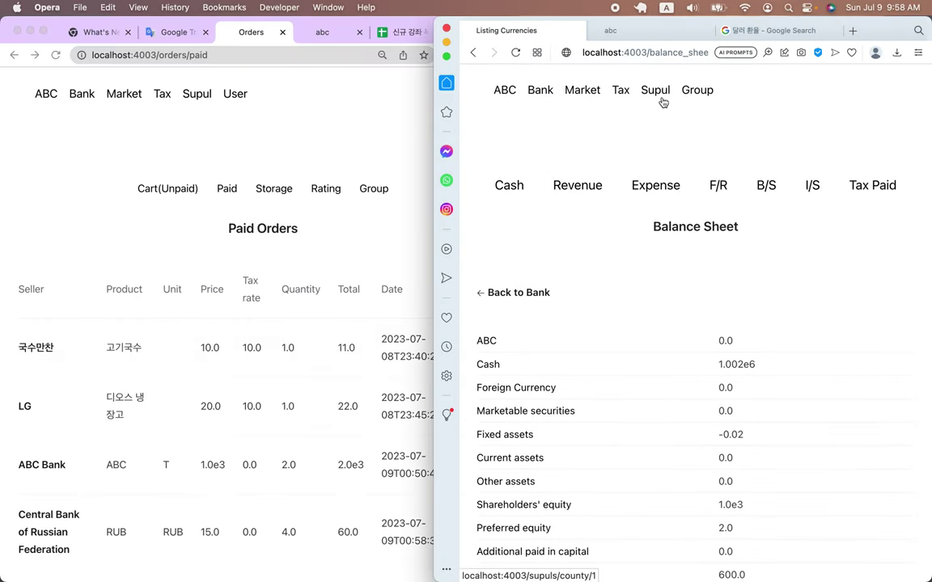
{"action": "left_click", "coordinate": [507, 90]}
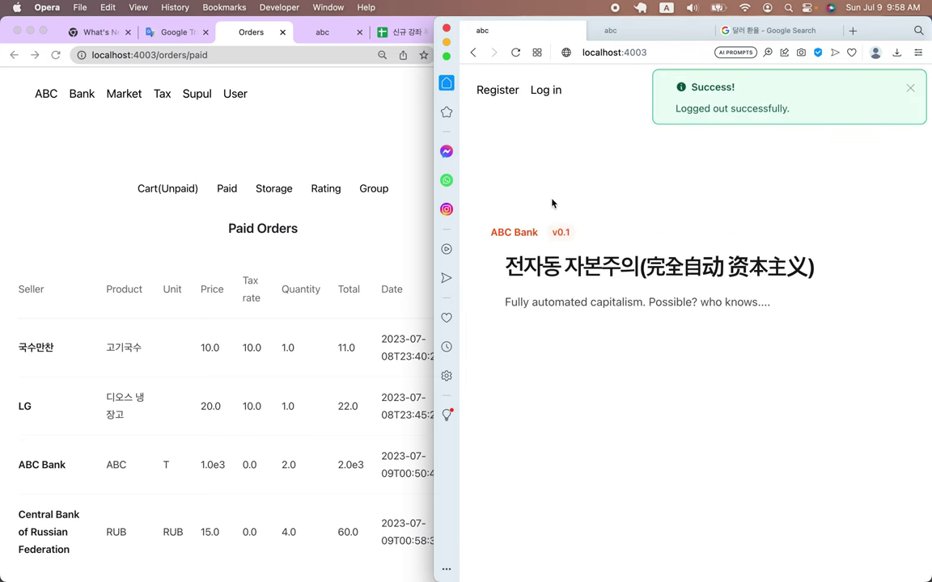
{"action": "left_click", "coordinate": [546, 90]}
{"action": "left_click", "coordinate": [592, 276]}
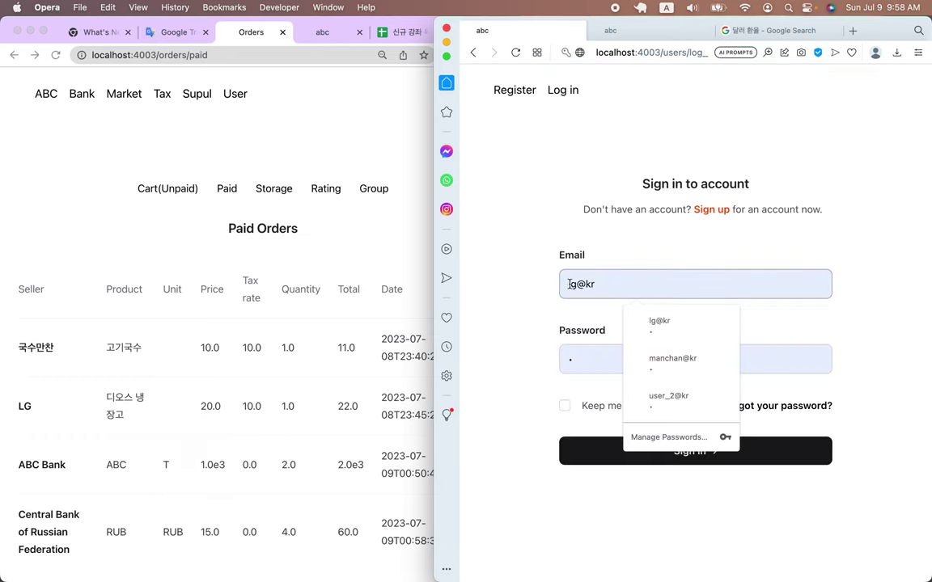
{"action": "triple_click", "coordinate": [569, 284]}
{"action": "type", "text": "ru"}
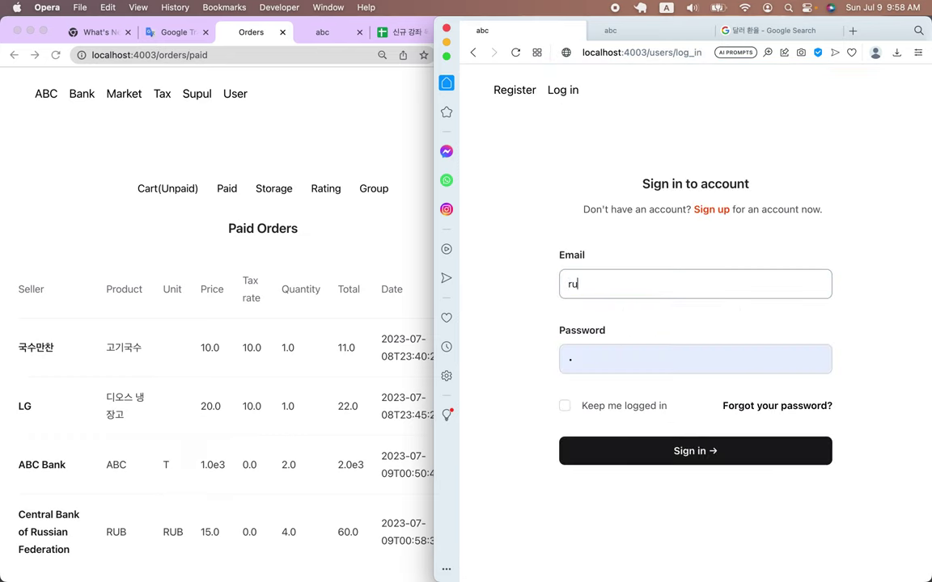
{"action": "type", "text": "ssia@ban"}
{"action": "key", "text": "BackSpace"}
{"action": "type", "text": "ank"}
{"action": "left_click", "coordinate": [632, 442]}
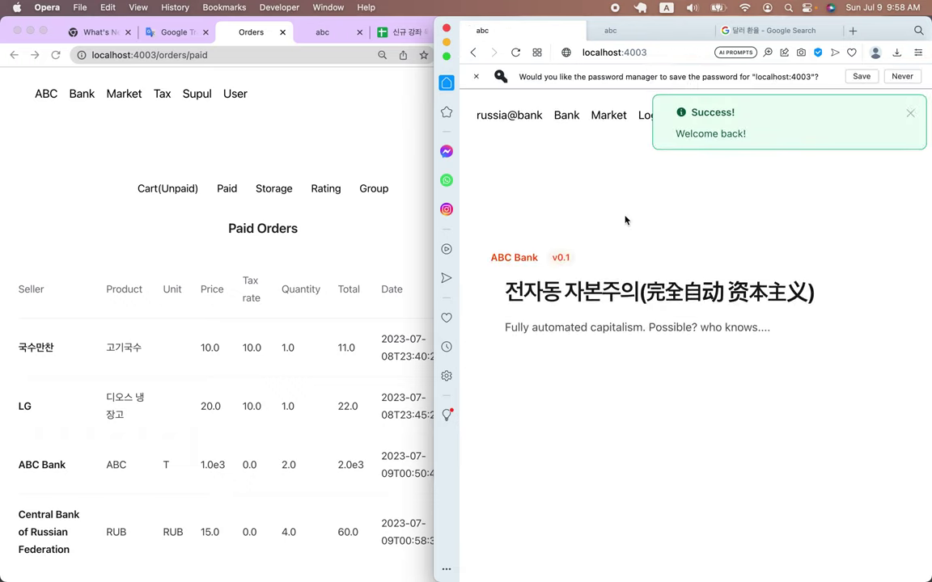
Step: Open the Russian central bank's income statement and examine its revenue and cost of goods sold
{"action": "left_click", "coordinate": [563, 119]}
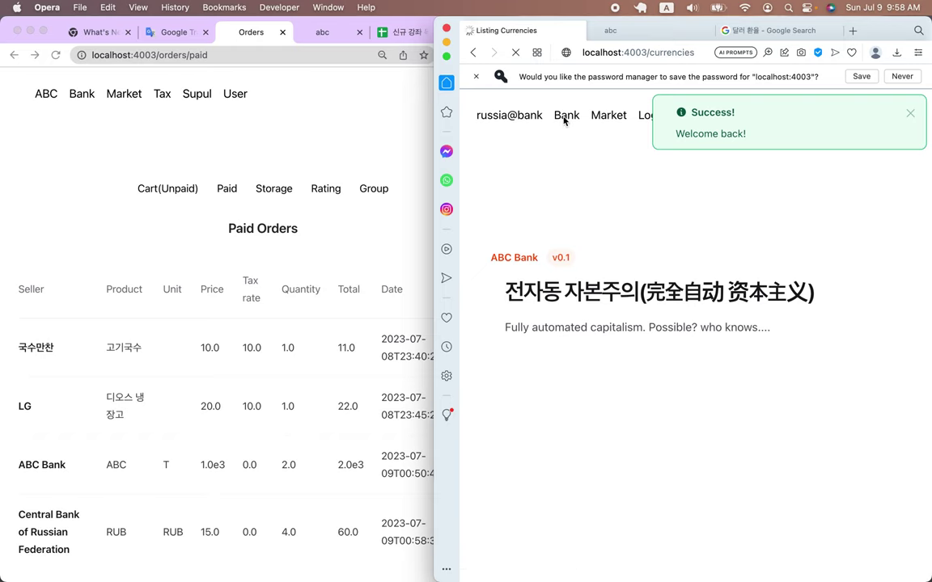
{"action": "left_click", "coordinate": [812, 211]}
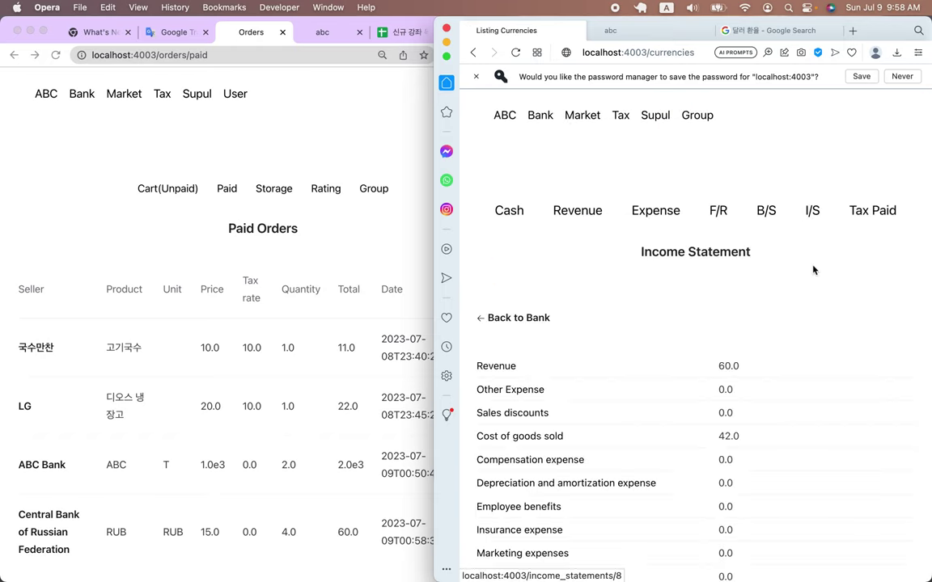
{"action": "scroll", "coordinate": [812, 375], "scroll_direction": "down", "scroll_amount": 3}
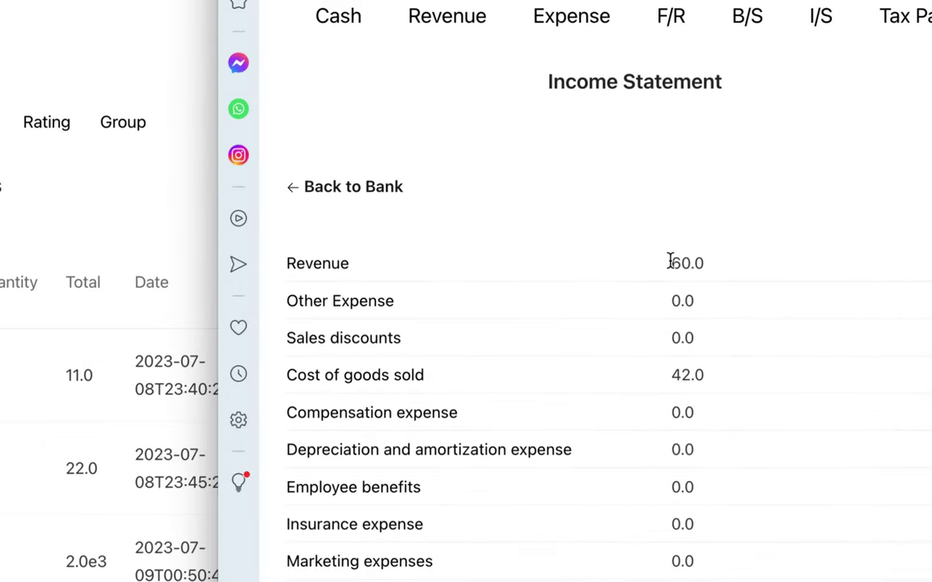
{"action": "left_click_drag", "start_coordinate": [669, 260], "coordinate": [712, 269]}
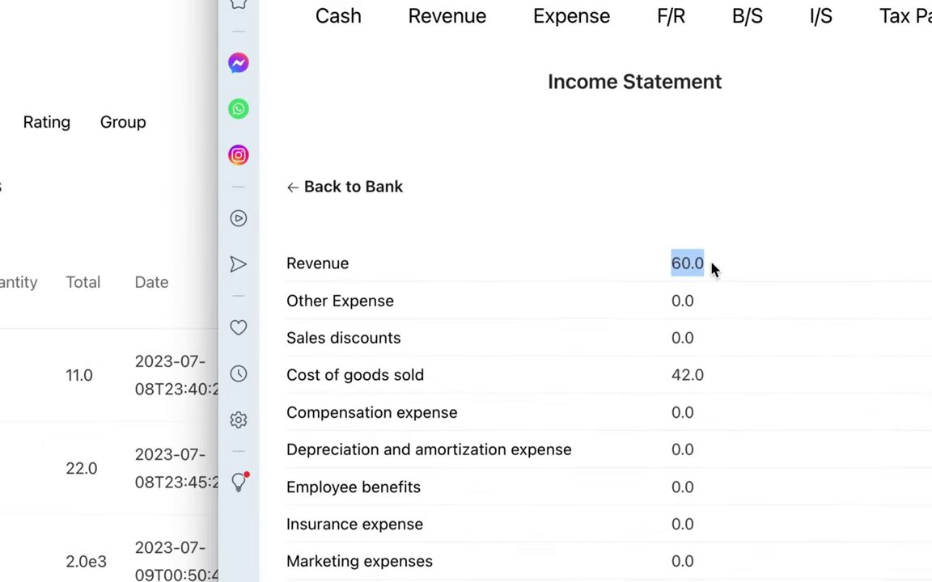
{"action": "left_click_drag", "start_coordinate": [678, 372], "coordinate": [701, 372]}
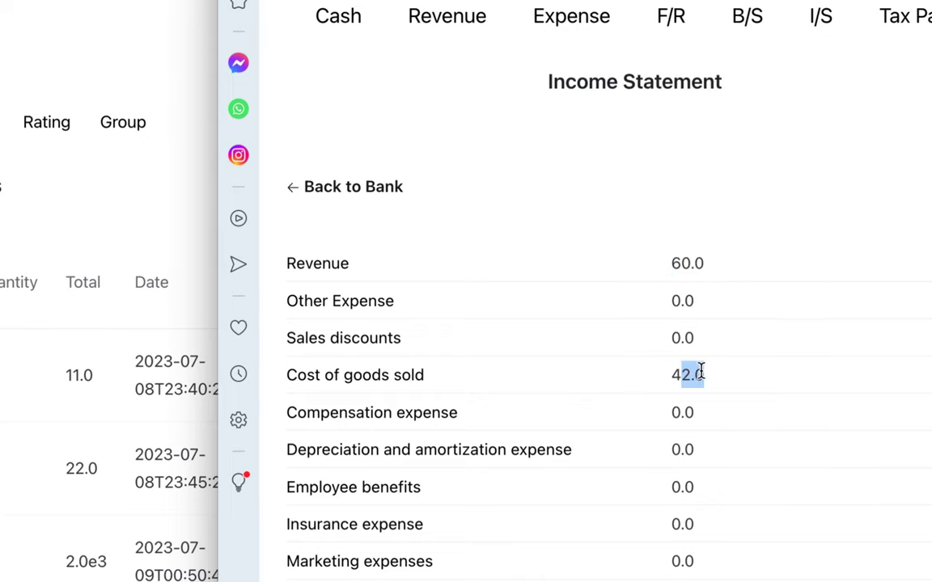
{"action": "scroll", "coordinate": [759, 386], "scroll_direction": "down", "scroll_amount": 10}
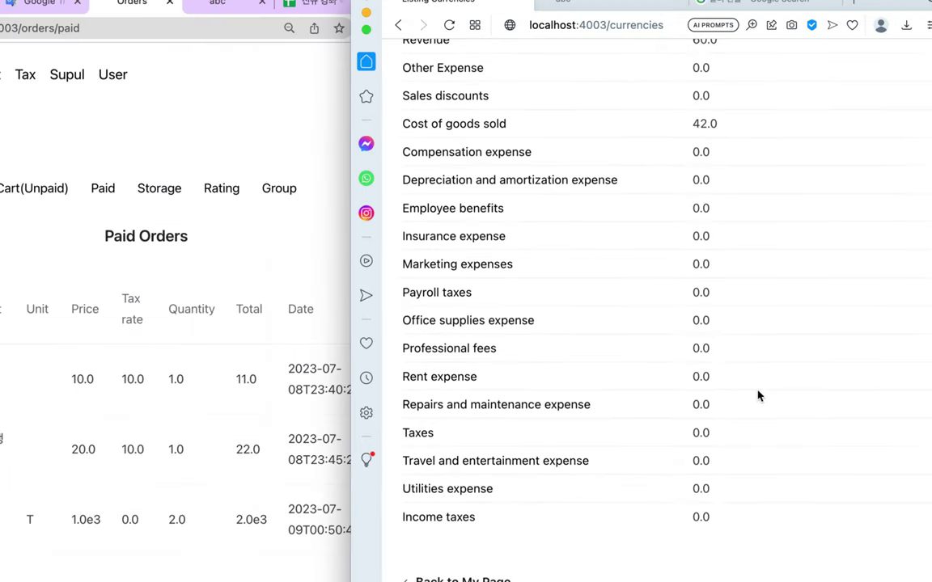
{"action": "scroll", "coordinate": [725, 254], "scroll_direction": "up", "scroll_amount": 10}
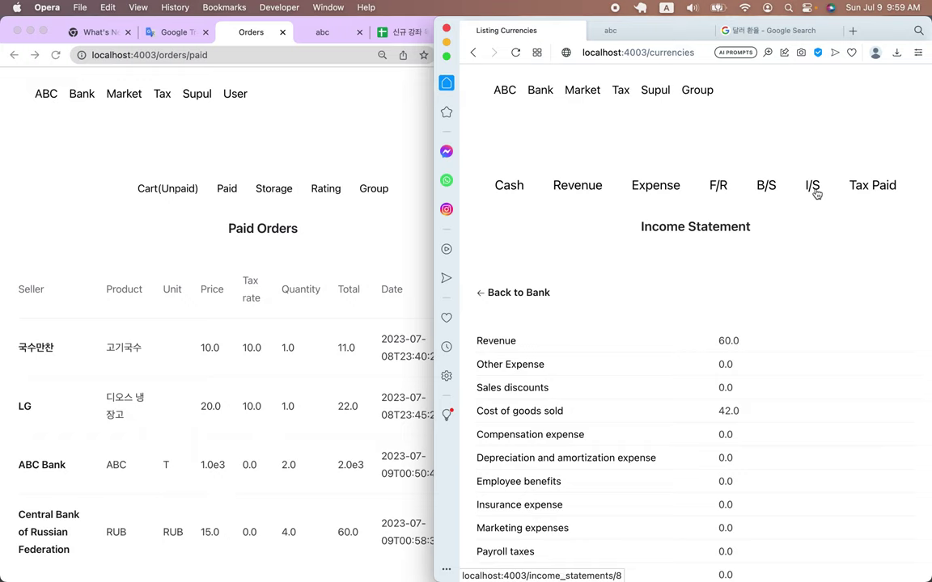
Step: Review the Russian central bank's balance sheet down to retained earnings and reopen its income statement
{"action": "left_click", "coordinate": [768, 186]}
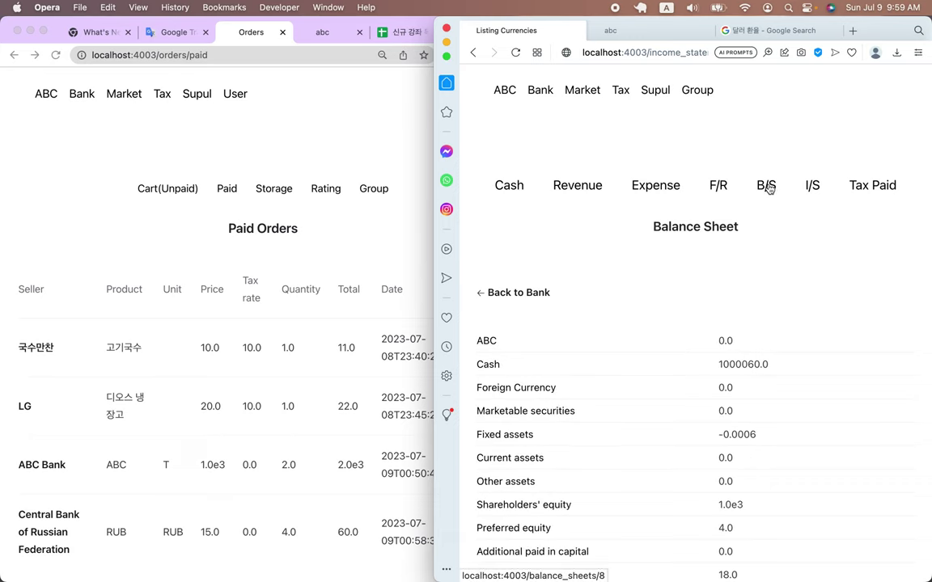
{"action": "scroll", "coordinate": [772, 429], "scroll_direction": "down", "scroll_amount": 3}
{"action": "scroll", "coordinate": [760, 445], "scroll_direction": "up", "scroll_amount": 3}
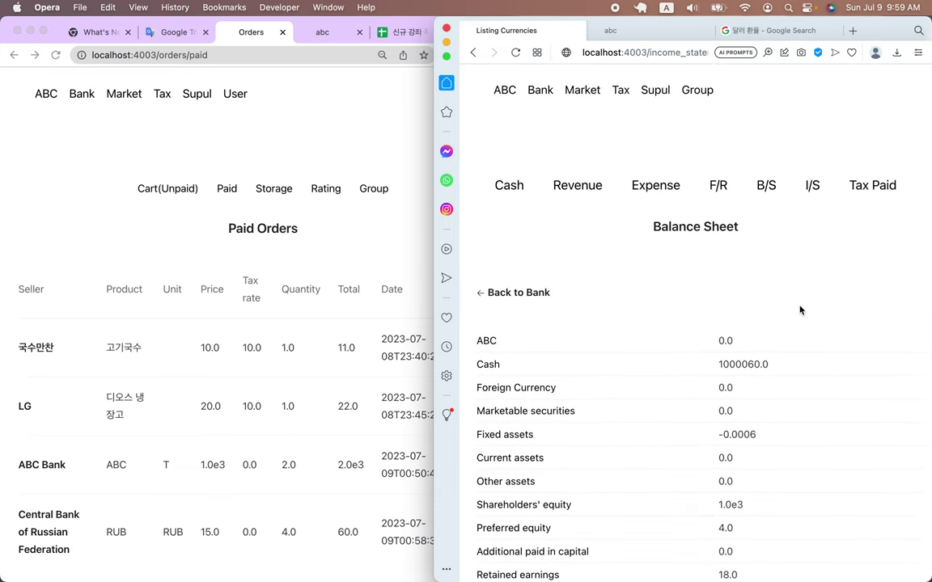
{"action": "left_click", "coordinate": [812, 185]}
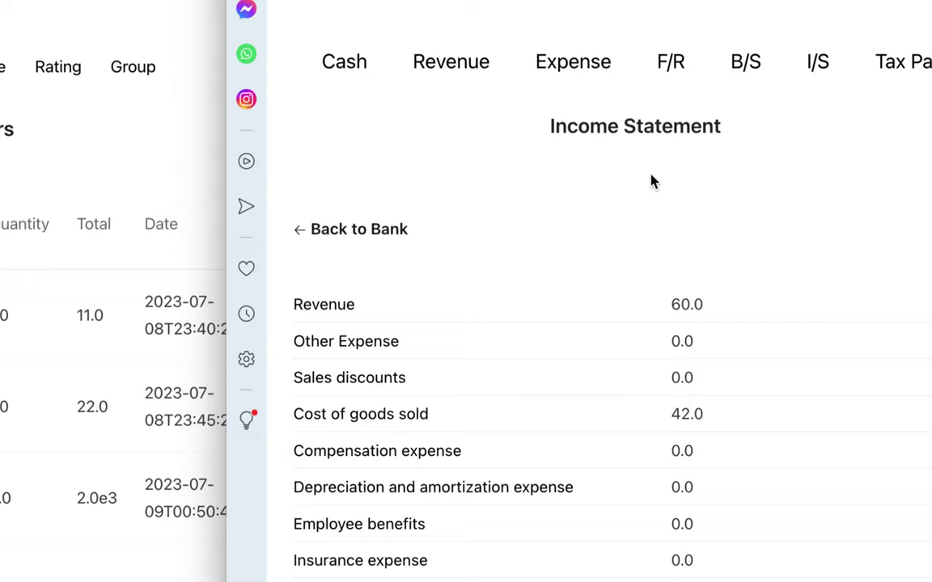
Step: Examine the revenue and cost of goods sold figures on the Russian central bank's income statement
{"action": "scroll", "coordinate": [652, 181], "scroll_direction": "down", "scroll_amount": 2}
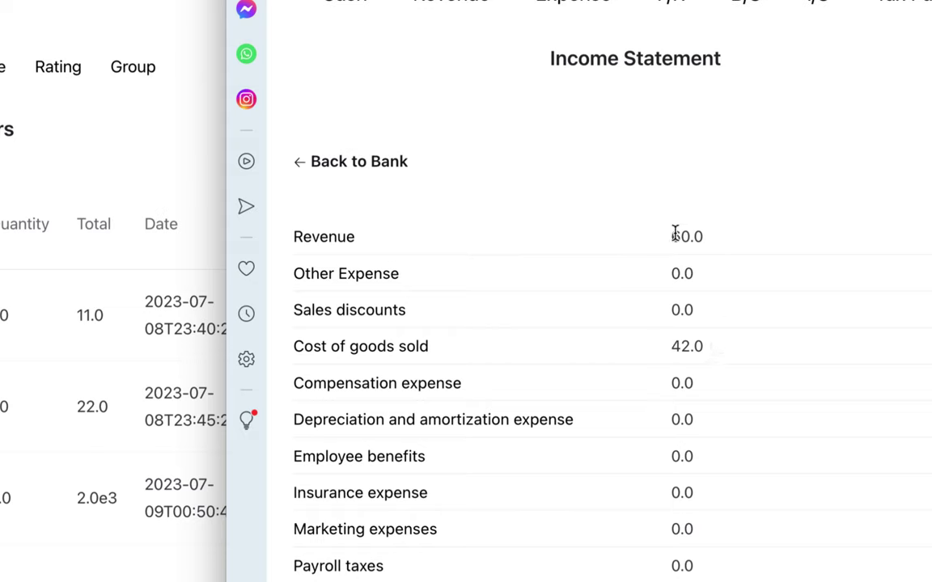
{"action": "left_click_drag", "start_coordinate": [672, 234], "coordinate": [707, 241]}
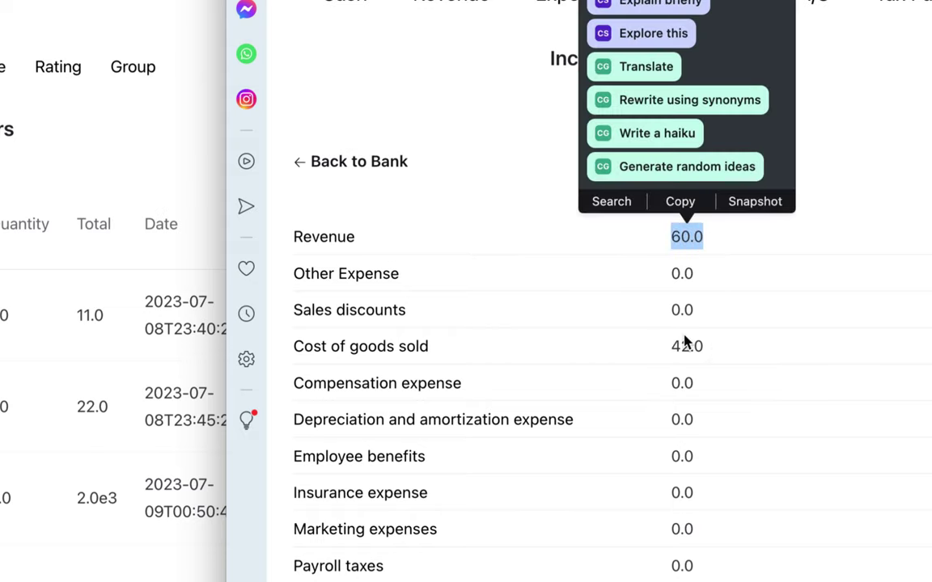
{"action": "left_click", "coordinate": [679, 344]}
{"action": "left_click_drag", "start_coordinate": [672, 346], "coordinate": [706, 347]}
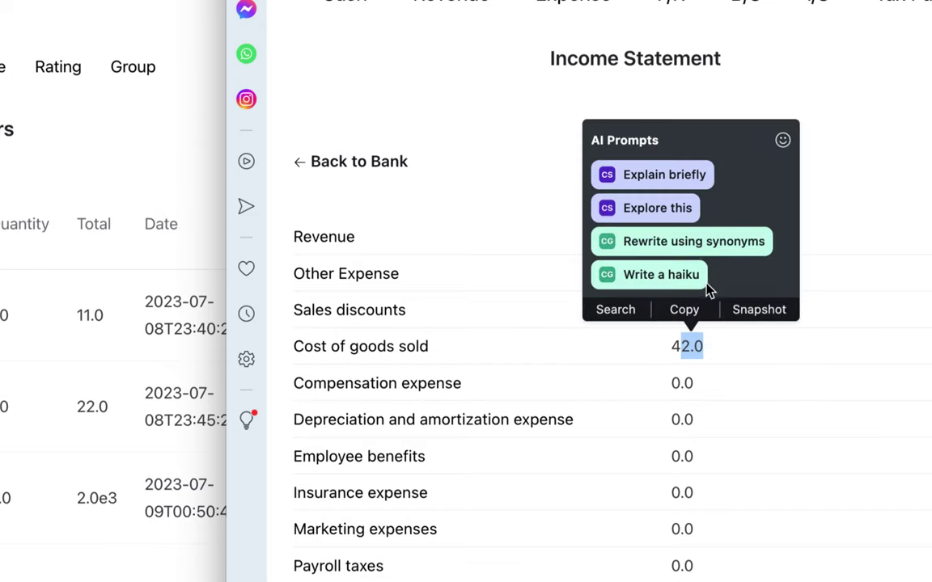
{"action": "left_click", "coordinate": [864, 301]}
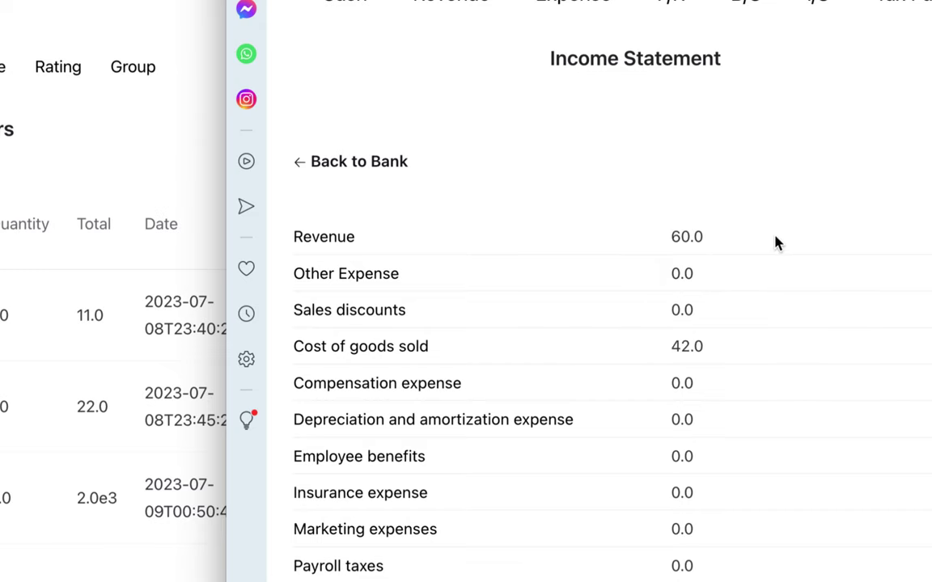
Step: Switch to Chrome, check the buyer's bank balances and examine the foreign currency entry on the balance sheet
{"action": "left_click", "coordinate": [164, 218]}
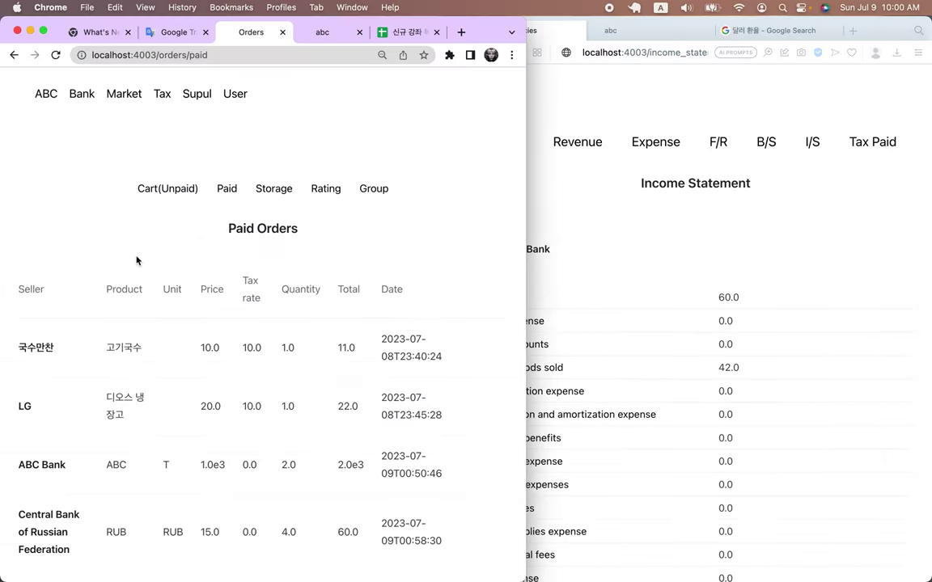
{"action": "left_click", "coordinate": [84, 95]}
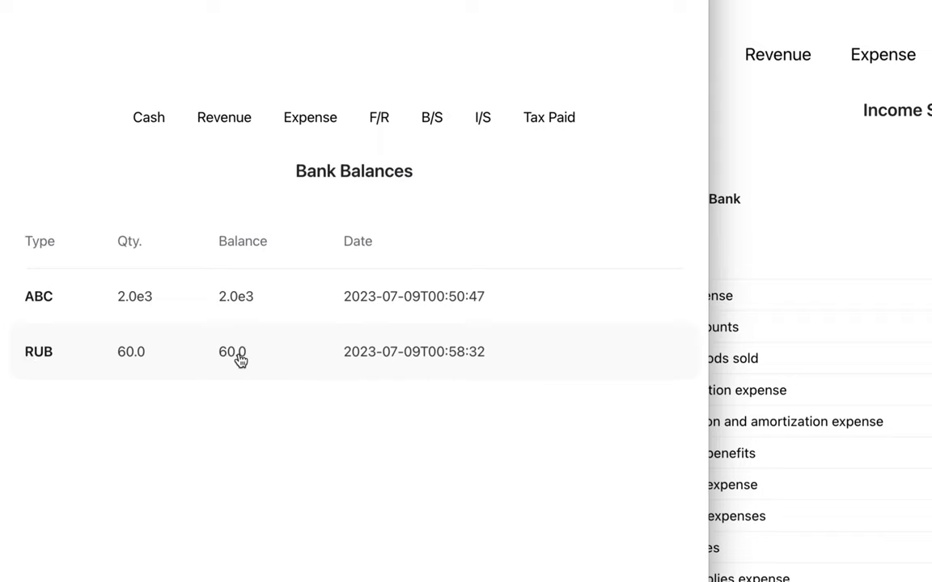
{"action": "left_click", "coordinate": [434, 123]}
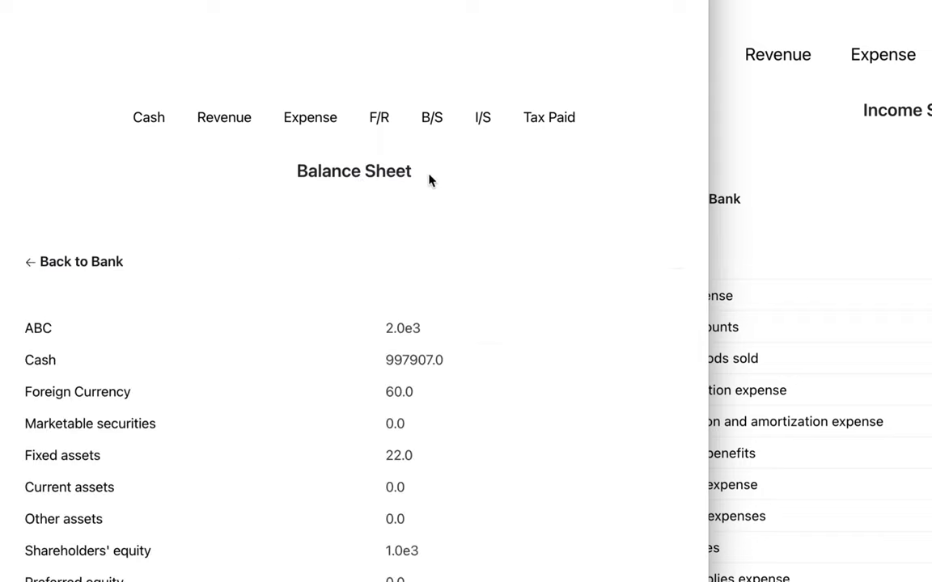
{"action": "left_click_drag", "start_coordinate": [52, 392], "coordinate": [402, 395]}
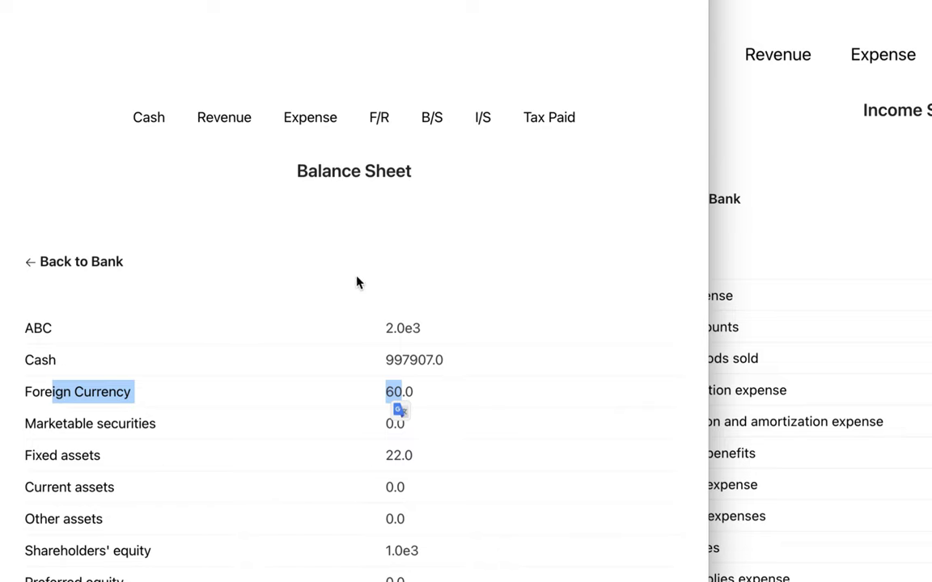
{"action": "left_click", "coordinate": [422, 281]}
Step: Switch to Opera and compare the Russian central bank's revenue with its cost of goods sold
{"action": "left_click", "coordinate": [785, 213]}
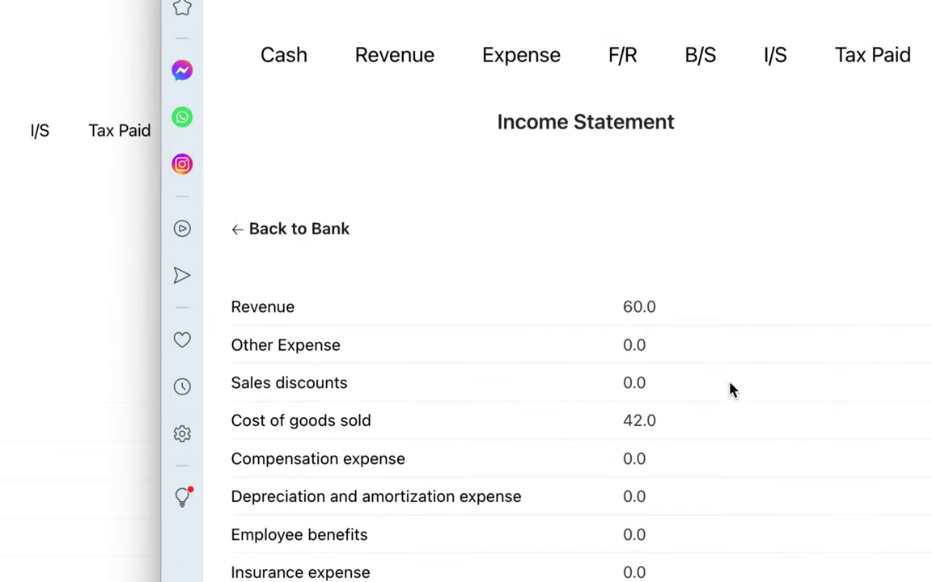
{"action": "left_click_drag", "start_coordinate": [623, 307], "coordinate": [662, 313]}
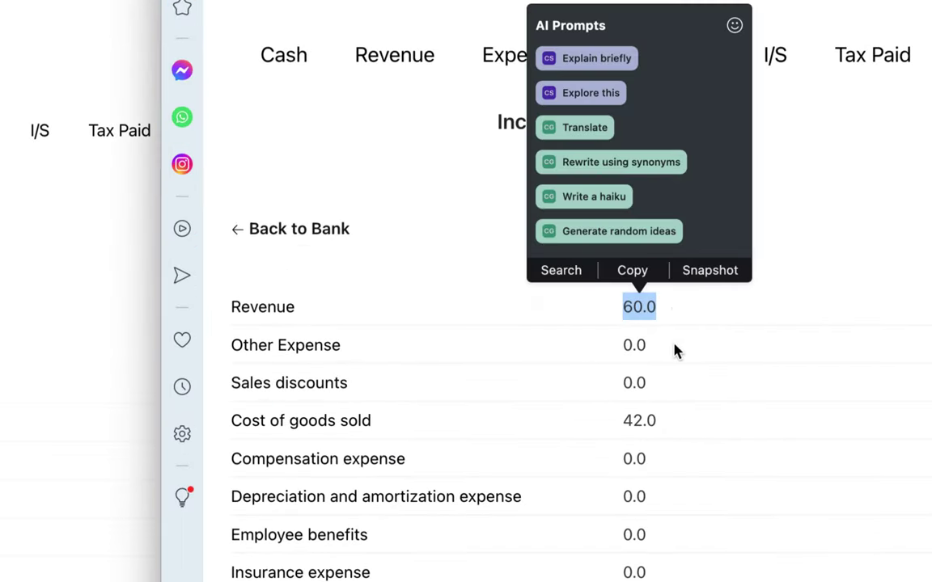
{"action": "left_click_drag", "start_coordinate": [623, 422], "coordinate": [667, 424]}
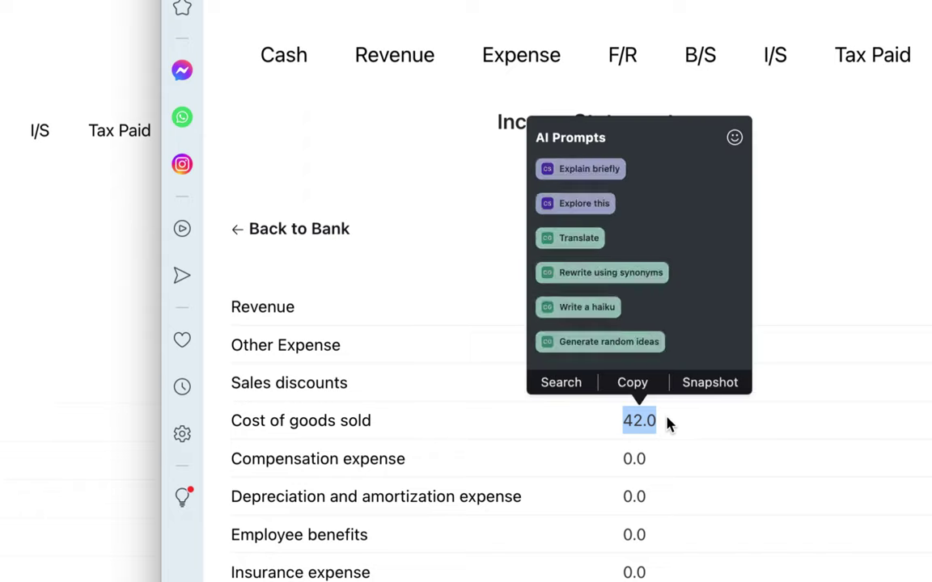
{"action": "left_click", "coordinate": [826, 304]}
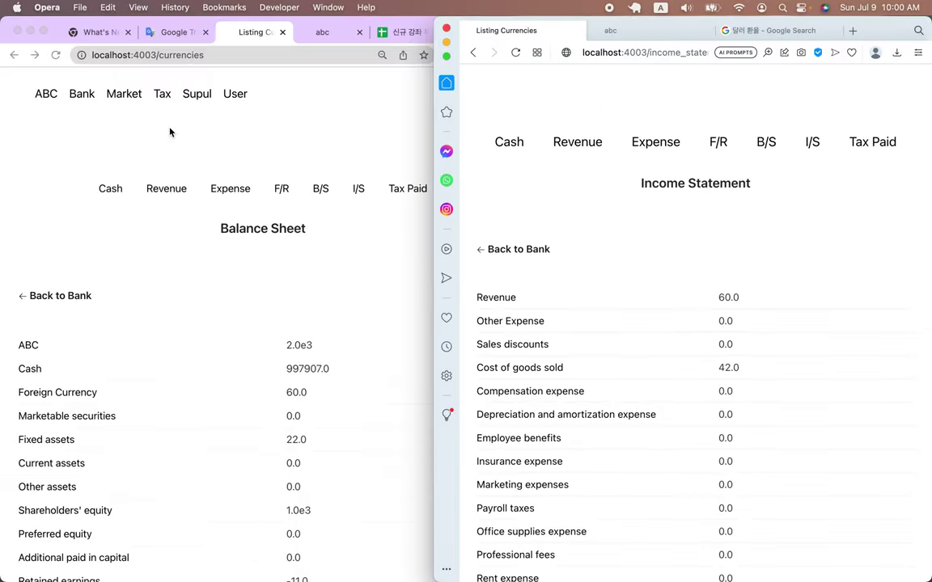
Step: Switch to Chrome and start a market order for CNY from Bank of China with a quantity of 1
{"action": "left_click", "coordinate": [169, 132]}
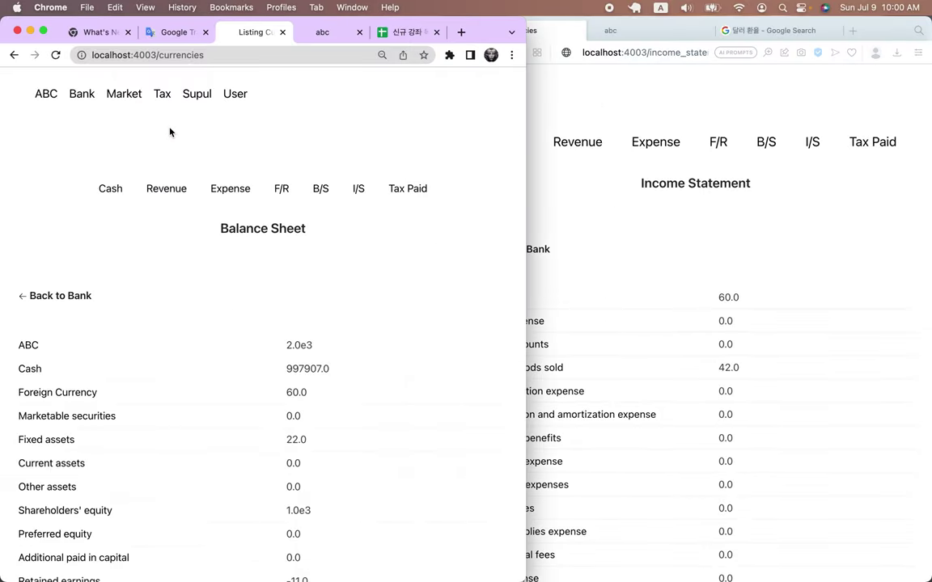
{"action": "left_click", "coordinate": [122, 96]}
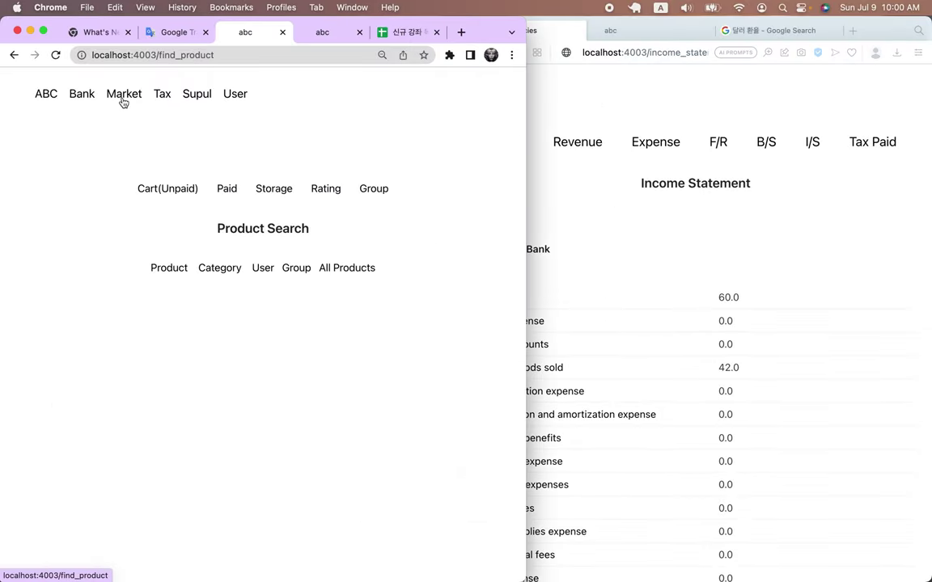
{"action": "left_click", "coordinate": [348, 270]}
{"action": "scroll", "coordinate": [150, 442], "scroll_direction": "down", "scroll_amount": 3}
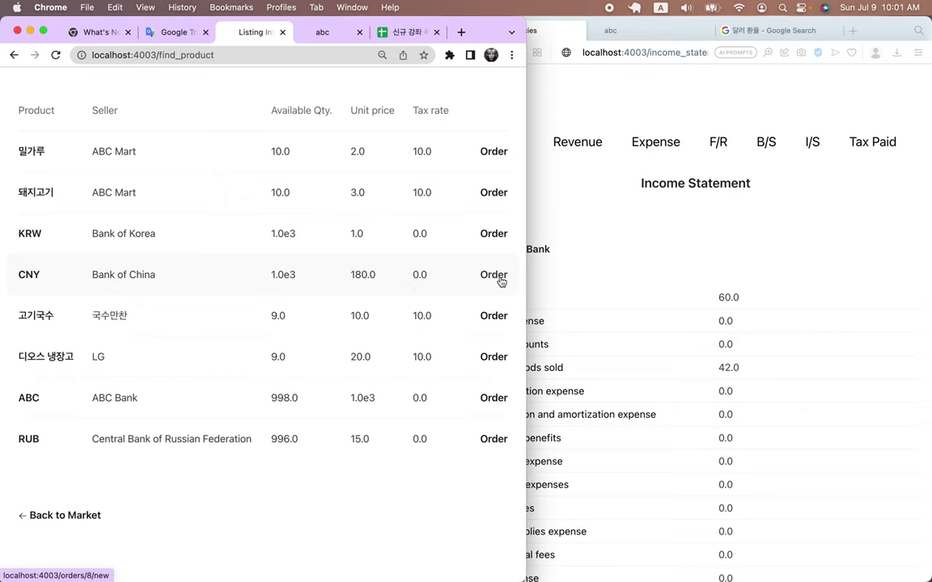
{"action": "left_click", "coordinate": [493, 275]}
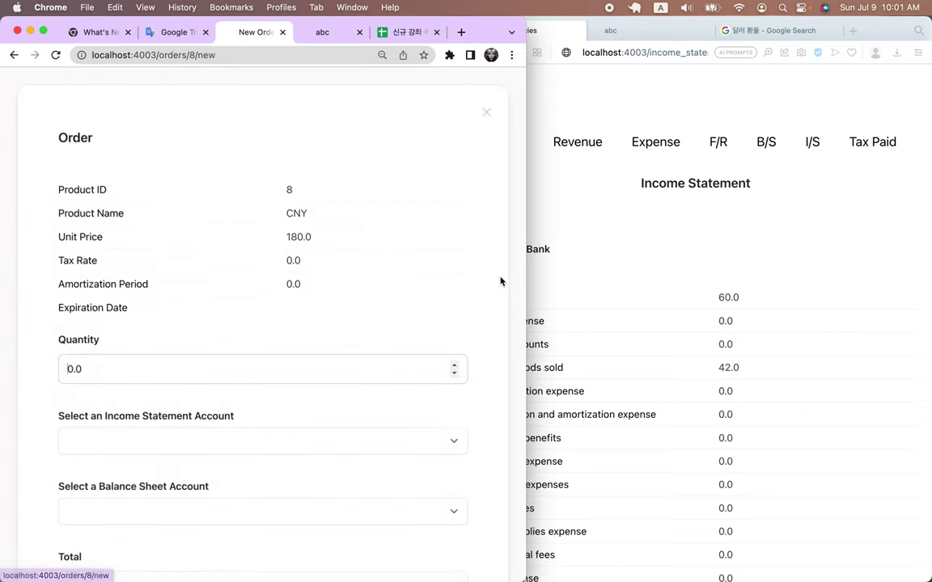
{"action": "left_click", "coordinate": [453, 365]}
{"action": "left_click", "coordinate": [488, 405]}
Step: Save the CNY order with the foreign_currency balance sheet account and pay for it
{"action": "scroll", "coordinate": [489, 405], "scroll_direction": "down", "scroll_amount": 5}
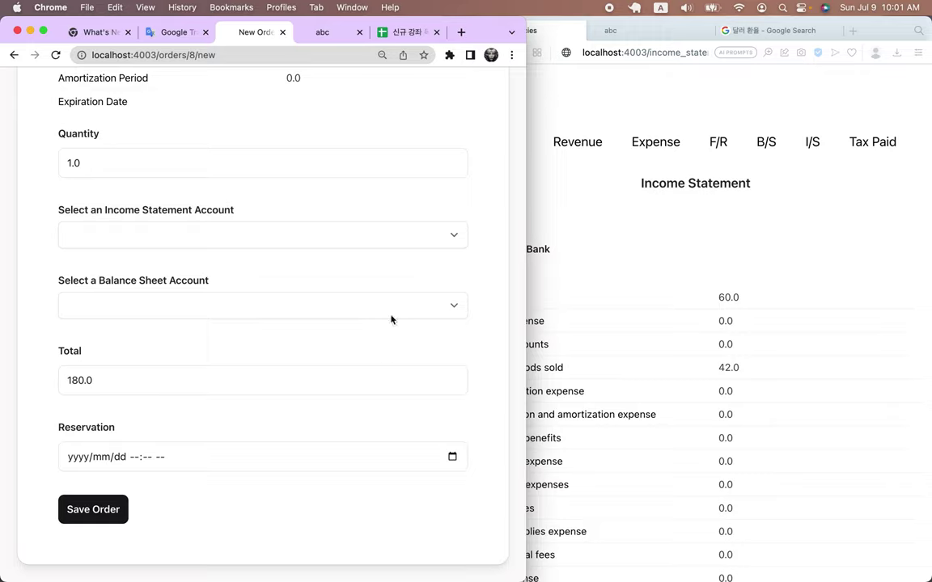
{"action": "left_click", "coordinate": [101, 312]}
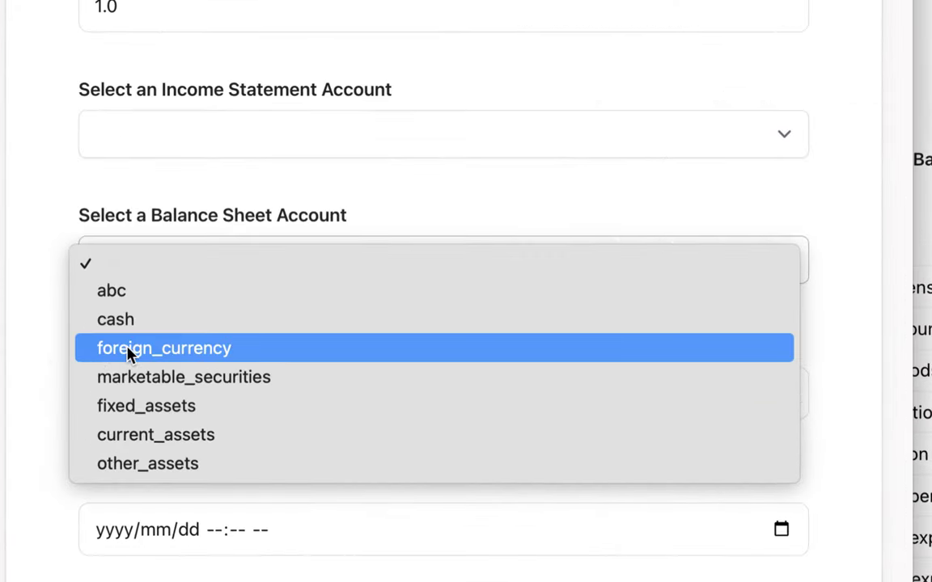
{"action": "left_click", "coordinate": [127, 353]}
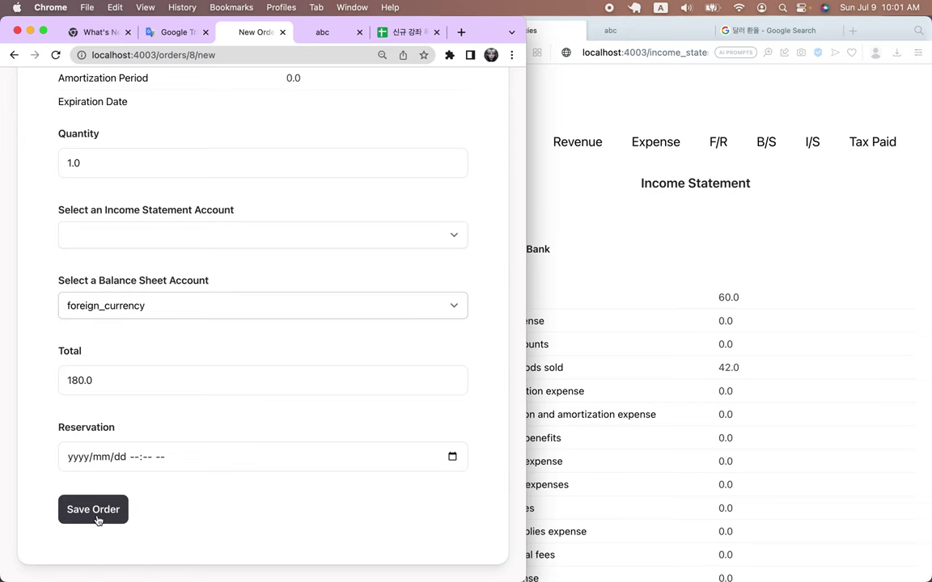
{"action": "left_click", "coordinate": [93, 510]}
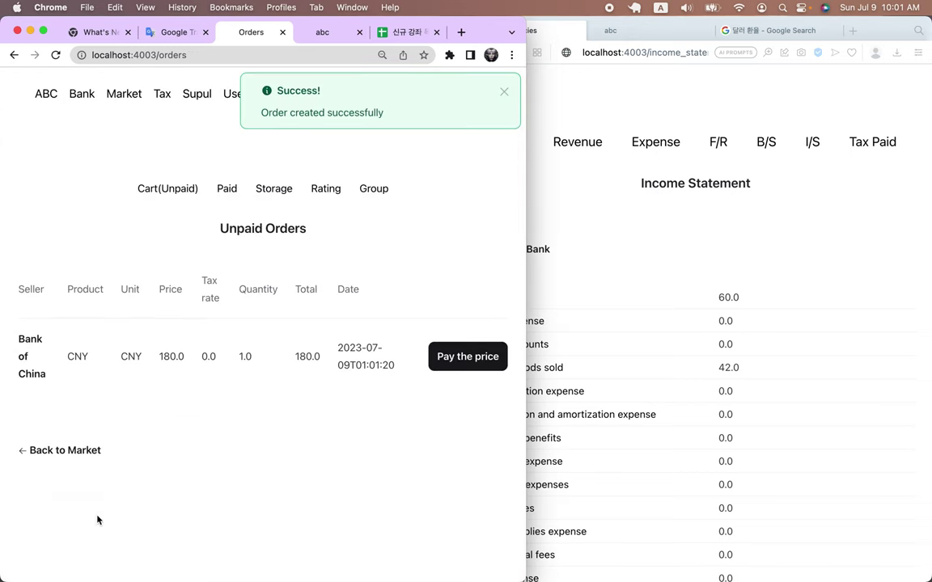
{"action": "left_click", "coordinate": [481, 361]}
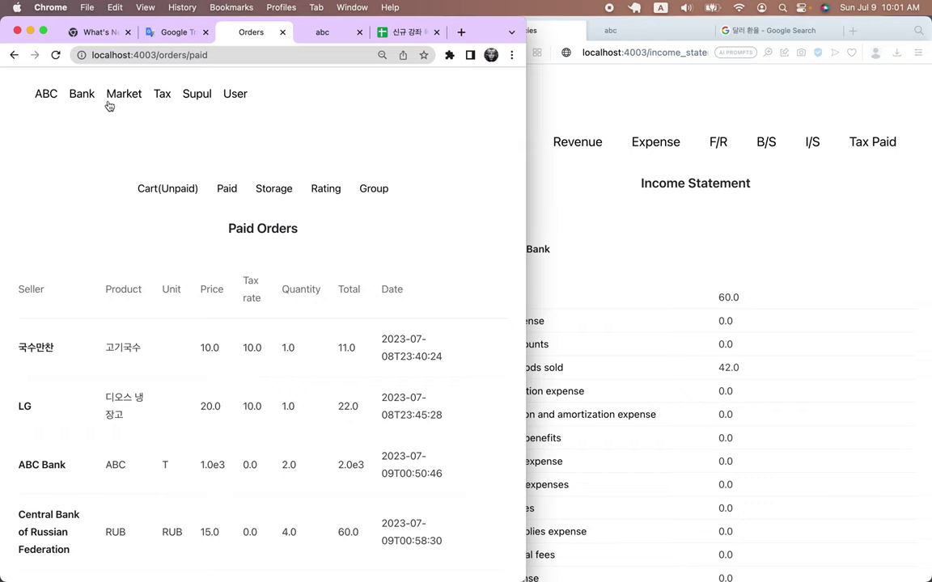
Step: Review the buyer's bank balances after the CNY purchase and examine the cash entry on the balance sheet
{"action": "left_click", "coordinate": [82, 96]}
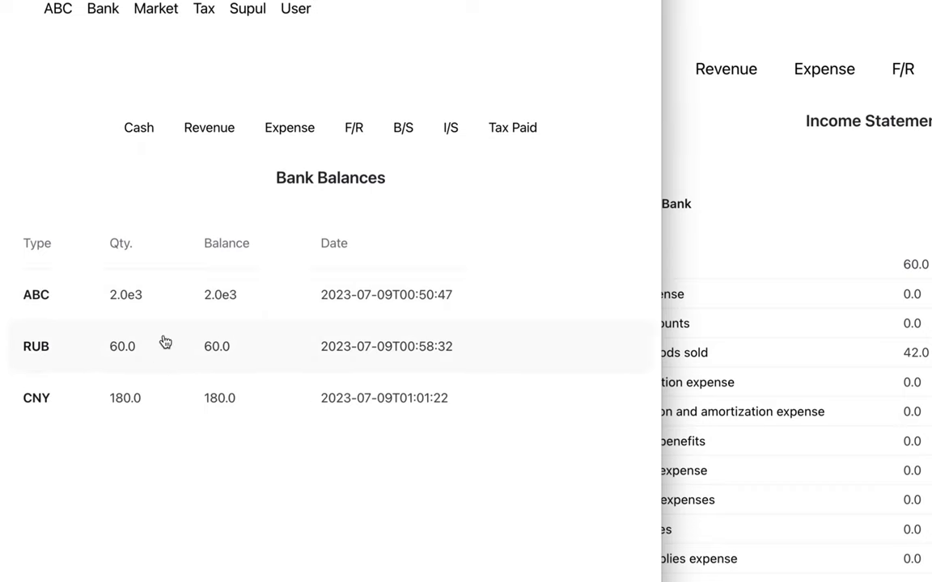
{"action": "left_click", "coordinate": [449, 129]}
{"action": "left_click", "coordinate": [406, 128]}
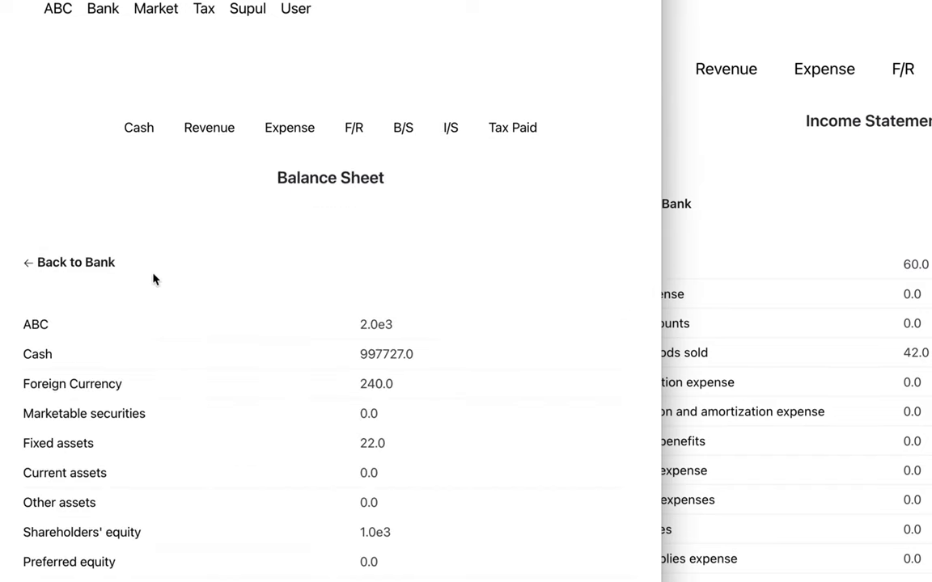
{"action": "scroll", "coordinate": [93, 329], "scroll_direction": "down", "scroll_amount": 1}
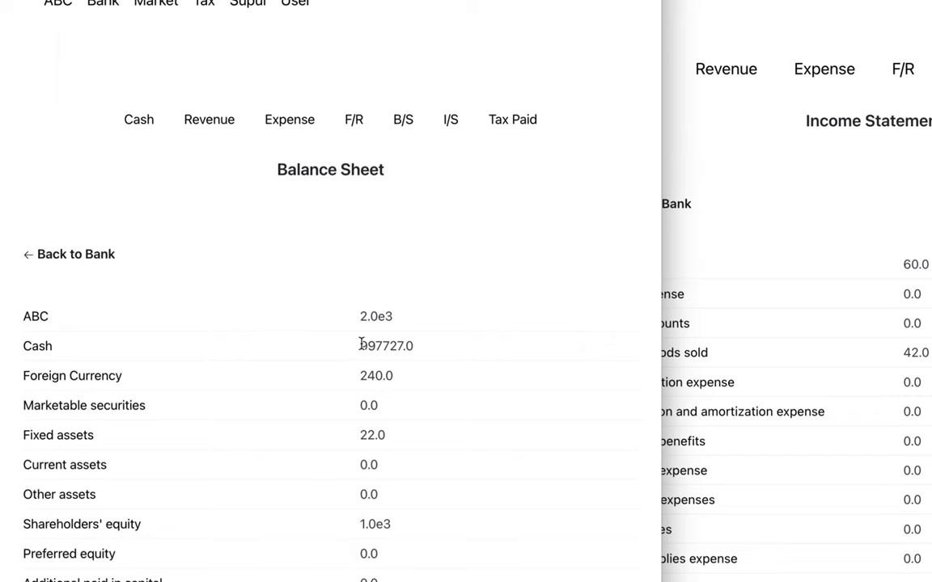
{"action": "left_click_drag", "start_coordinate": [361, 345], "coordinate": [424, 349]}
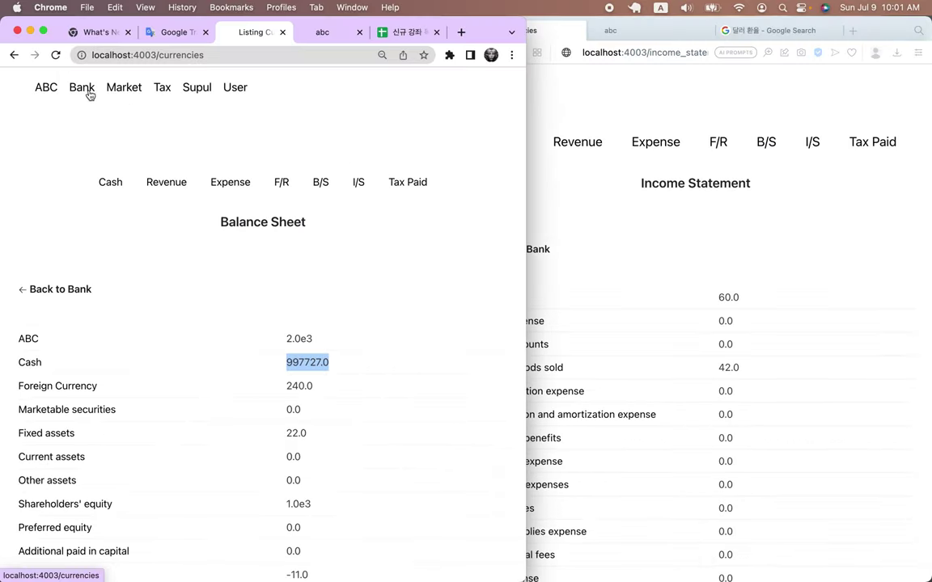
Step: Return to the buyer's bank balances and compare them with the foreign currency entry on the balance sheet
{"action": "left_click", "coordinate": [85, 89]}
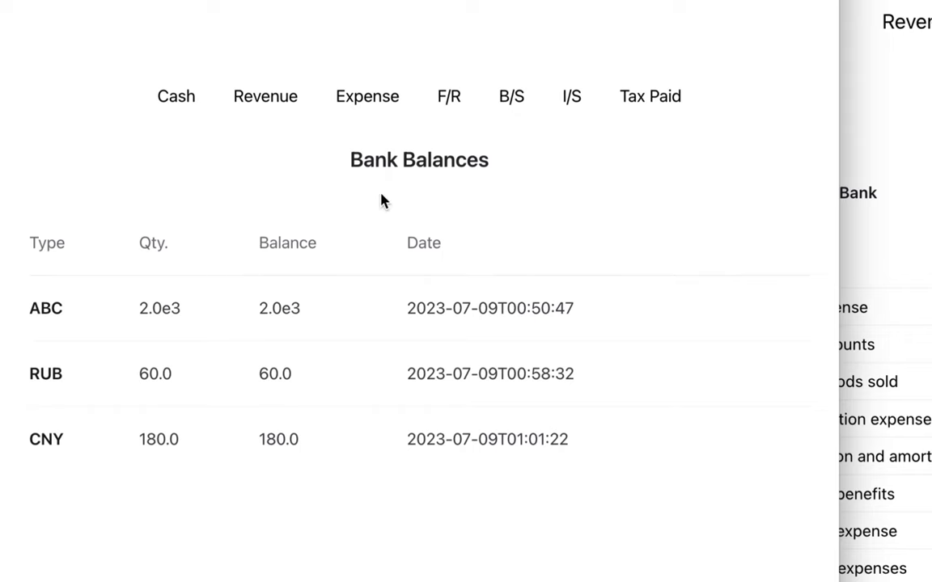
{"action": "left_click_drag", "start_coordinate": [349, 159], "coordinate": [489, 159]}
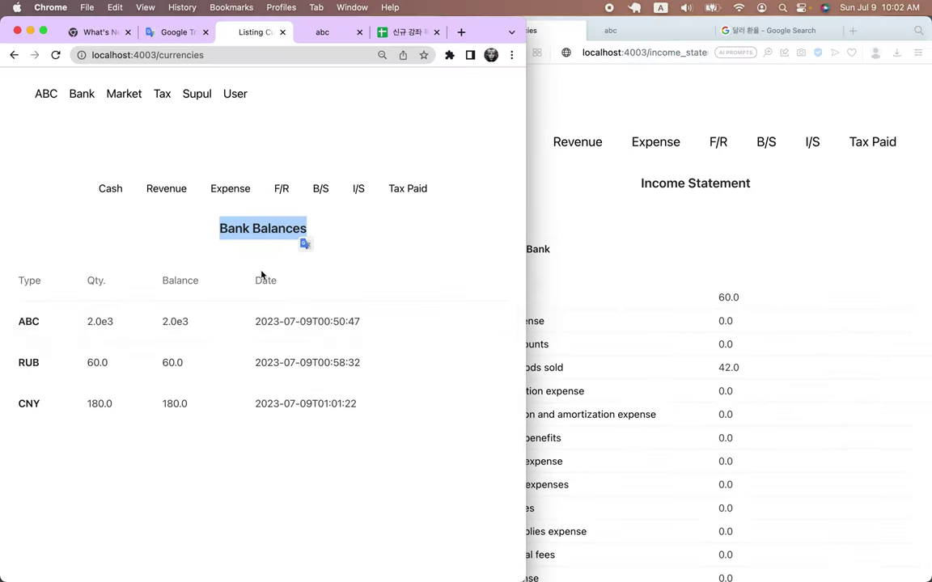
{"action": "left_click", "coordinate": [322, 188]}
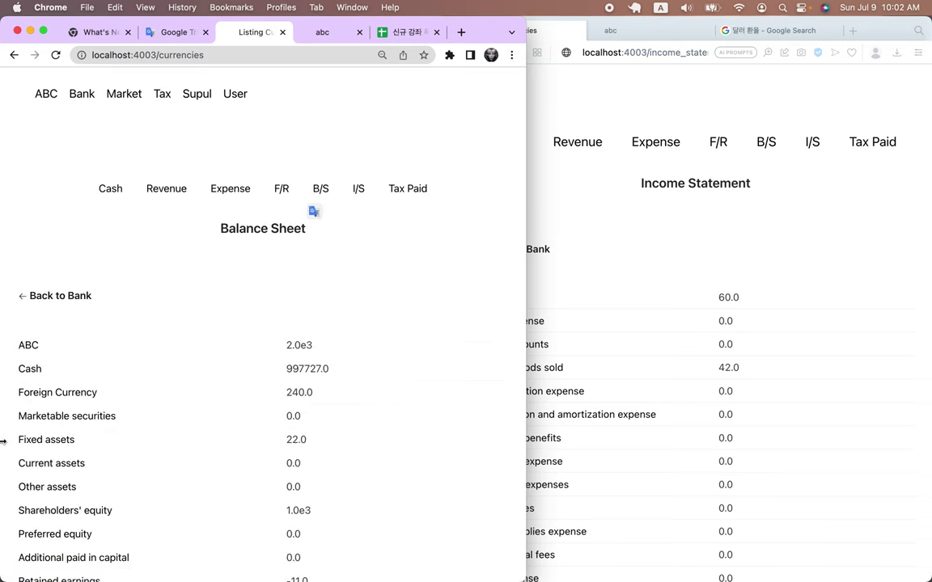
{"action": "left_click_drag", "start_coordinate": [540, 350], "coordinate": [613, 358]}
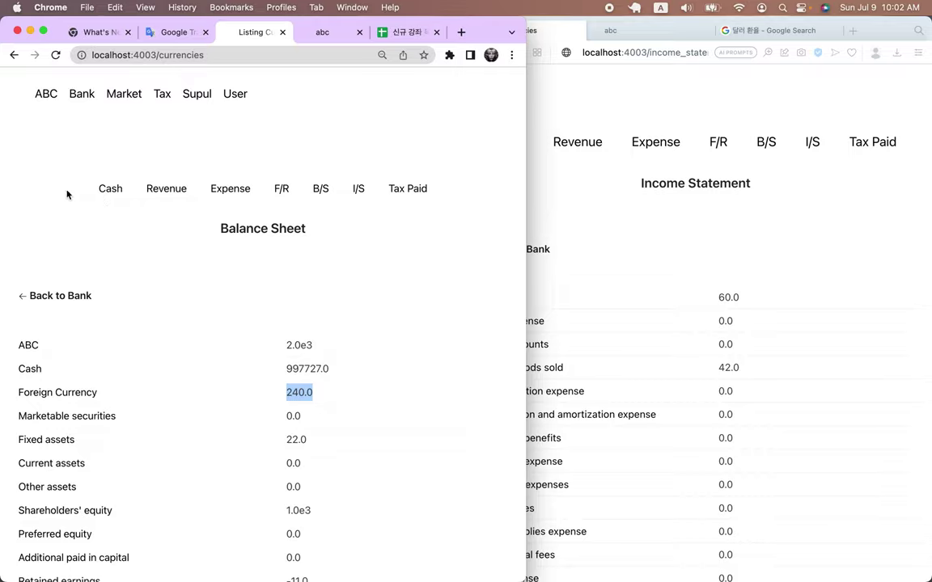
Step: Compare the buyer's currency balance list with the cash entry on the balance sheet
{"action": "left_click", "coordinate": [111, 191]}
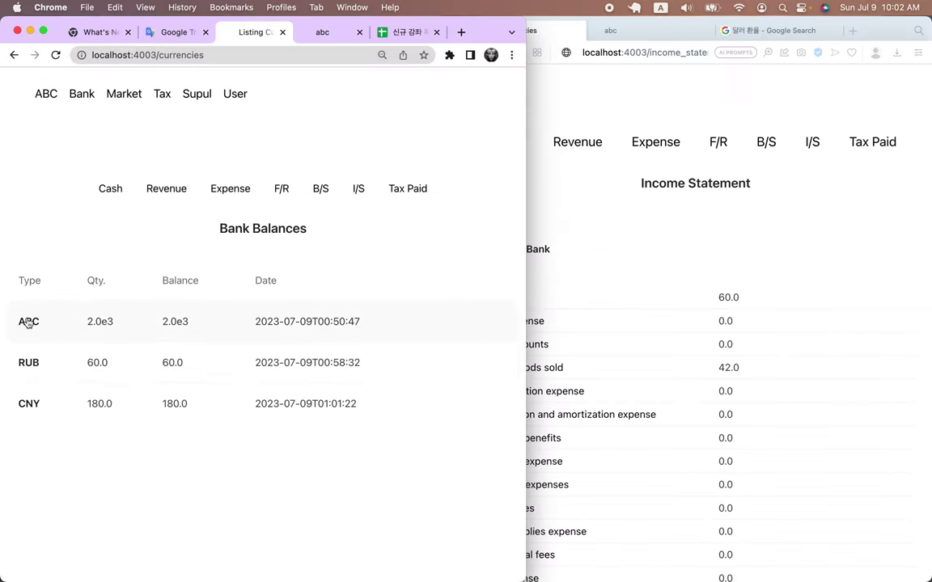
{"action": "left_click", "coordinate": [320, 191]}
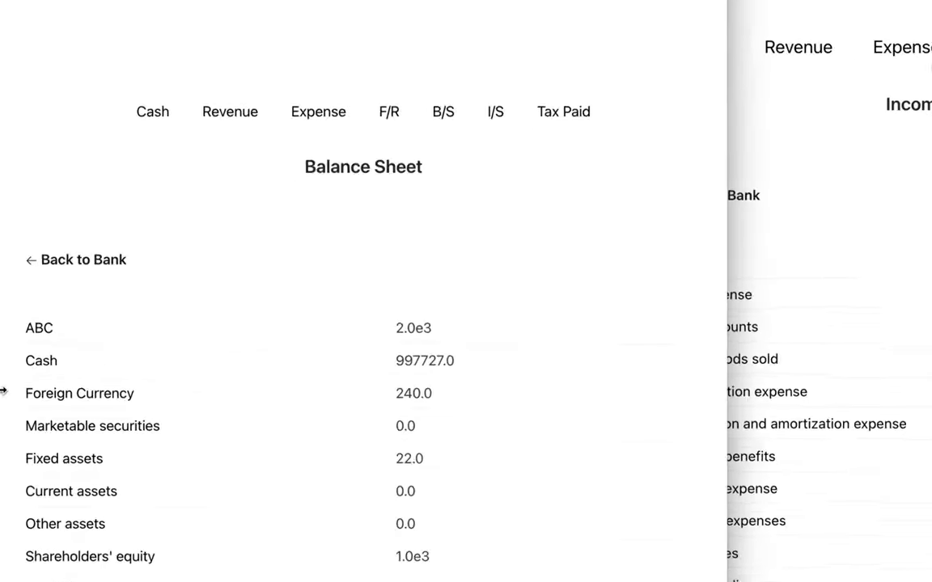
{"action": "left_click_drag", "start_coordinate": [593, 343], "coordinate": [688, 354]}
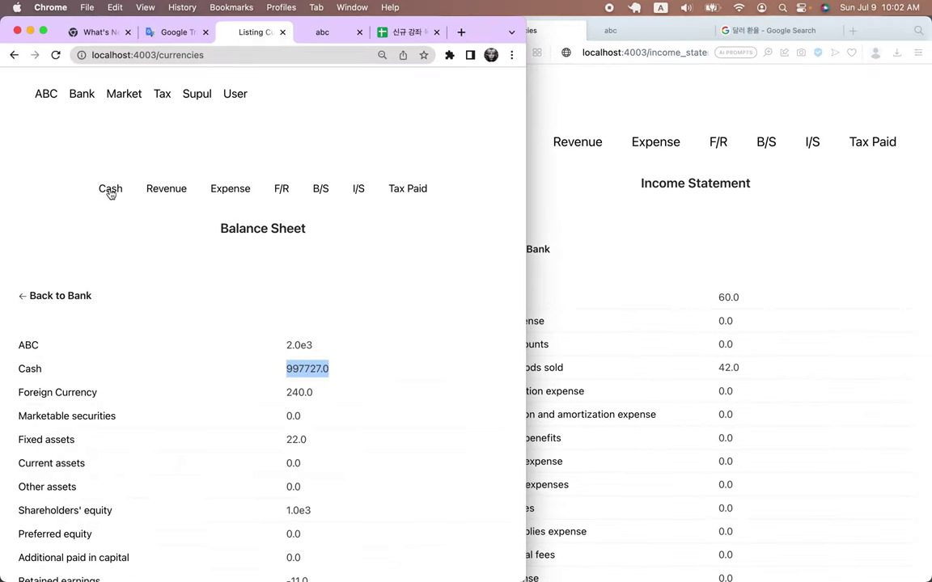
Step: Show the buyer's bank balances again and open the spreadsheet notes on currency accounting
{"action": "left_click", "coordinate": [111, 189]}
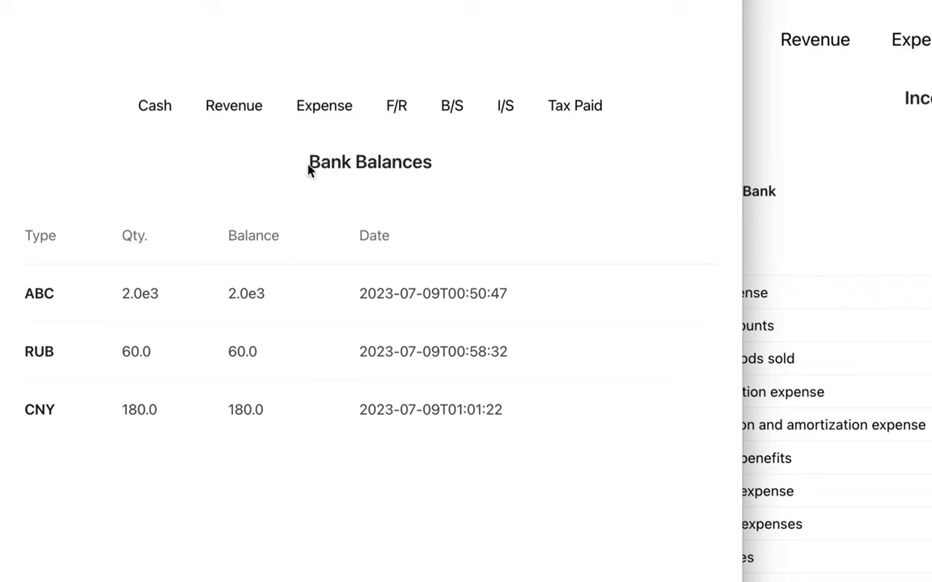
{"action": "left_click_drag", "start_coordinate": [308, 166], "coordinate": [449, 173]}
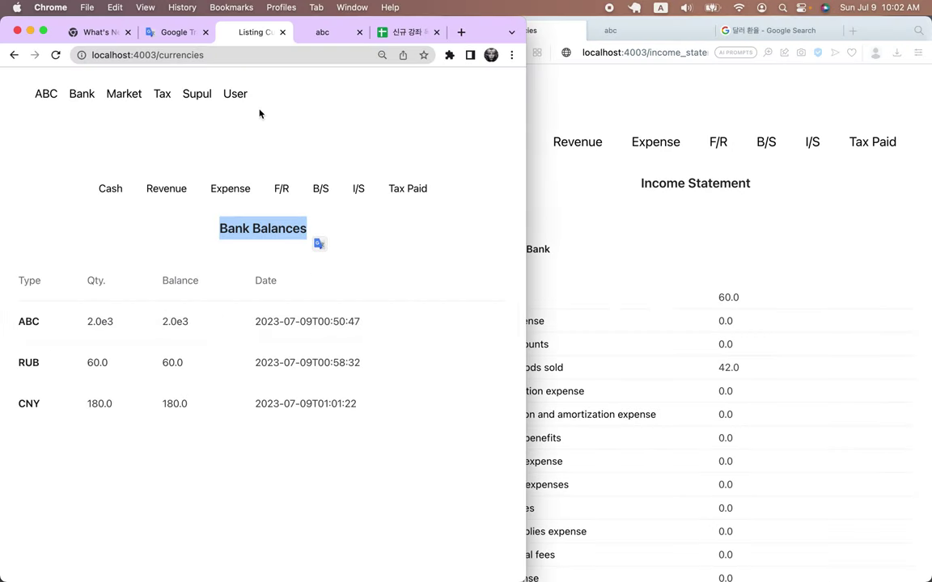
{"action": "left_click", "coordinate": [405, 32]}
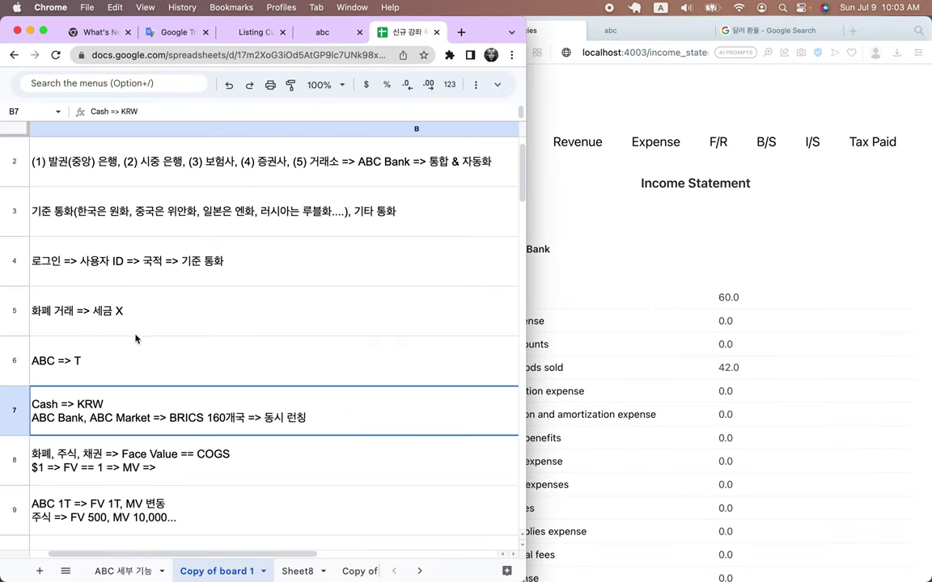
Step: Enter the note "CNY, KRW => Fiat Currency => No backing assets => Inflation" in cell B10
{"action": "left_click", "coordinate": [135, 335]}
{"action": "scroll", "coordinate": [136, 341], "scroll_direction": "down", "scroll_amount": 5}
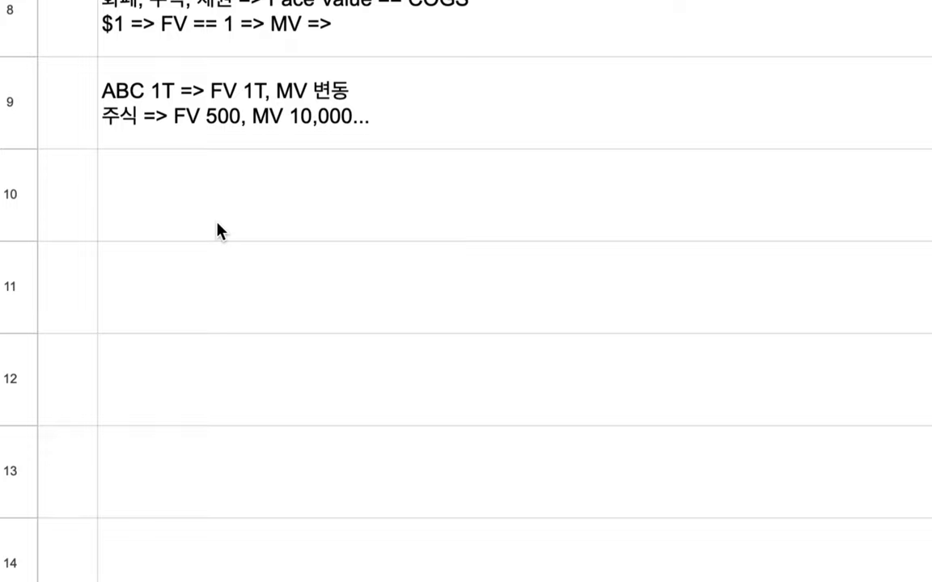
{"action": "double_click", "coordinate": [158, 278]}
{"action": "type", "text": "CNY"}
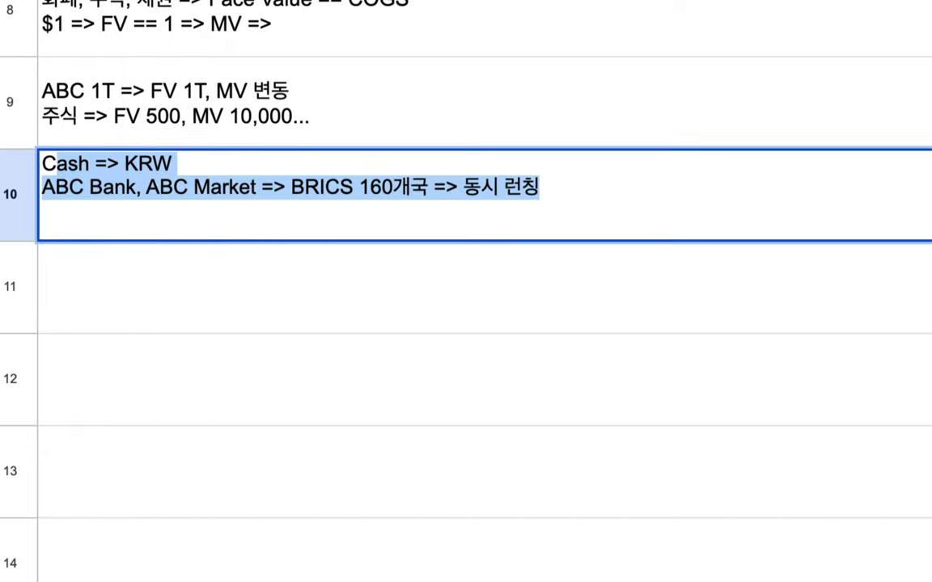
{"action": "type", "text": ", KRW =>"}
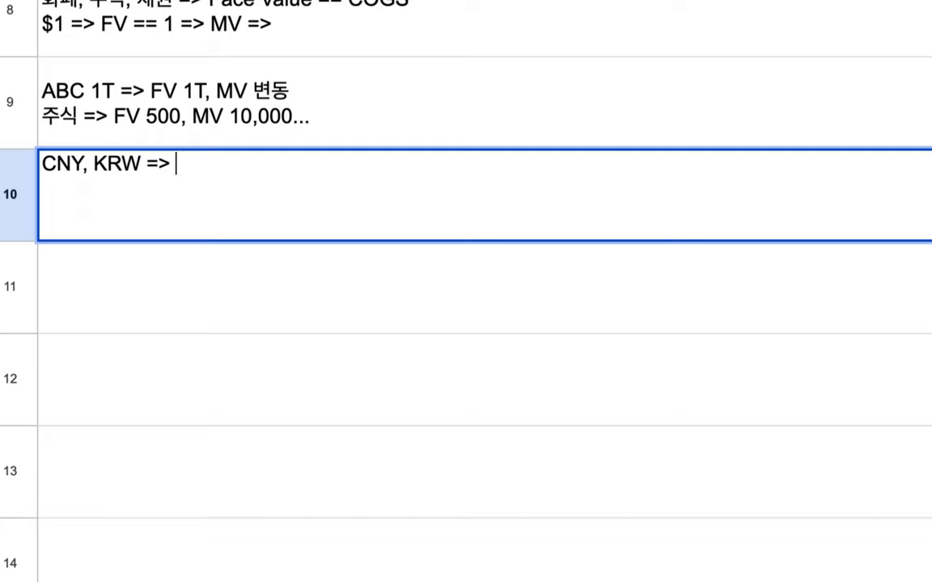
{"action": "type", "text": " Fiat Currency => No back"}
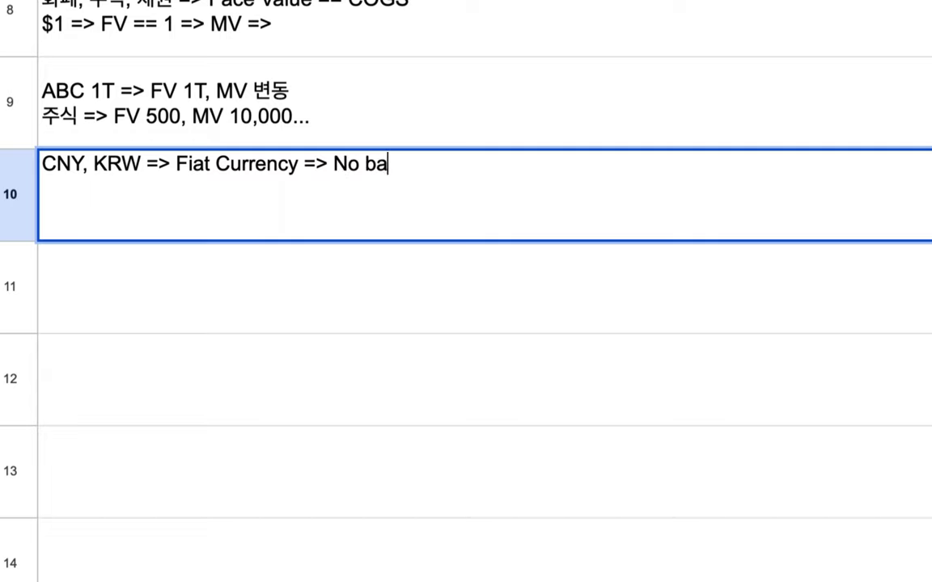
{"action": "key", "text": "BackSpace"}
{"action": "type", "text": "cking"}
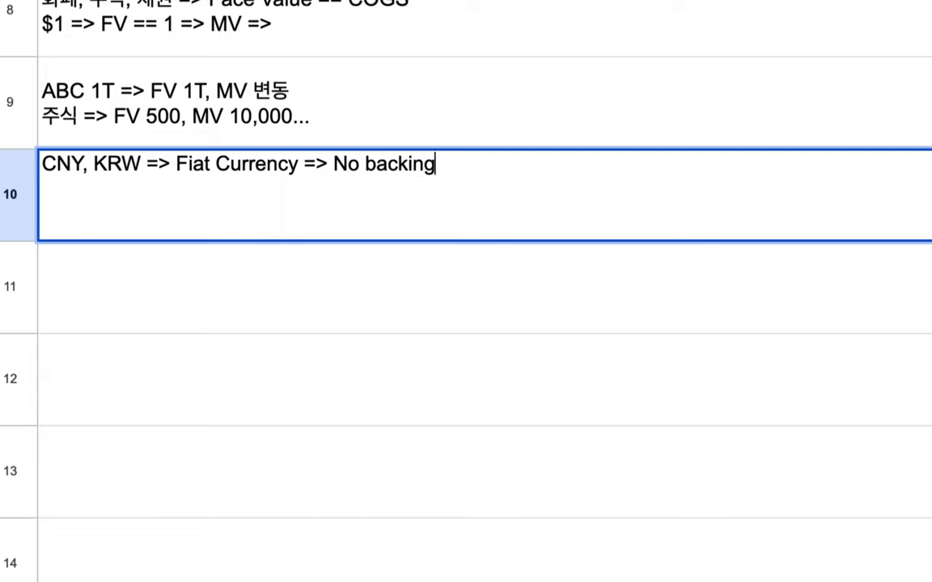
{"action": "type", "text": " assets"}
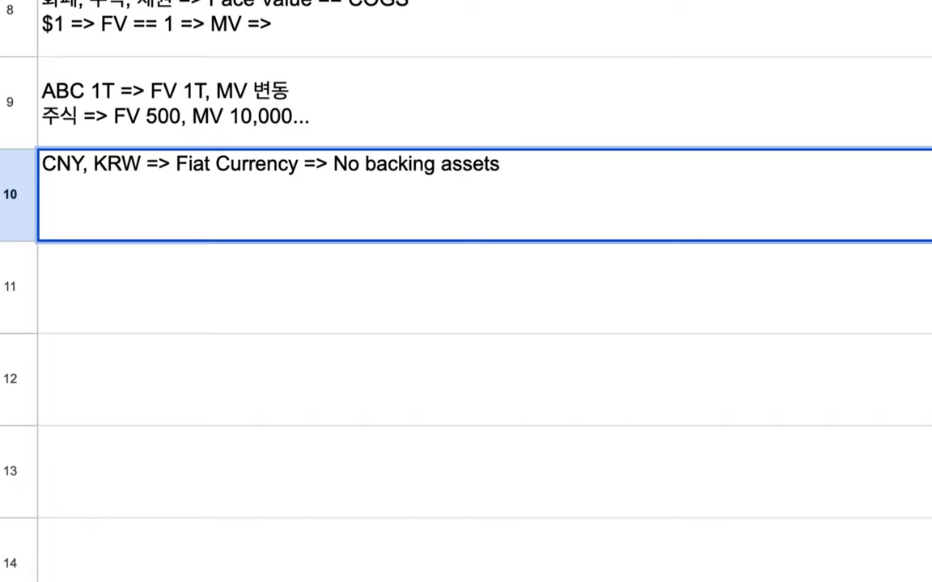
{"action": "type", "text": " => Inflation"}
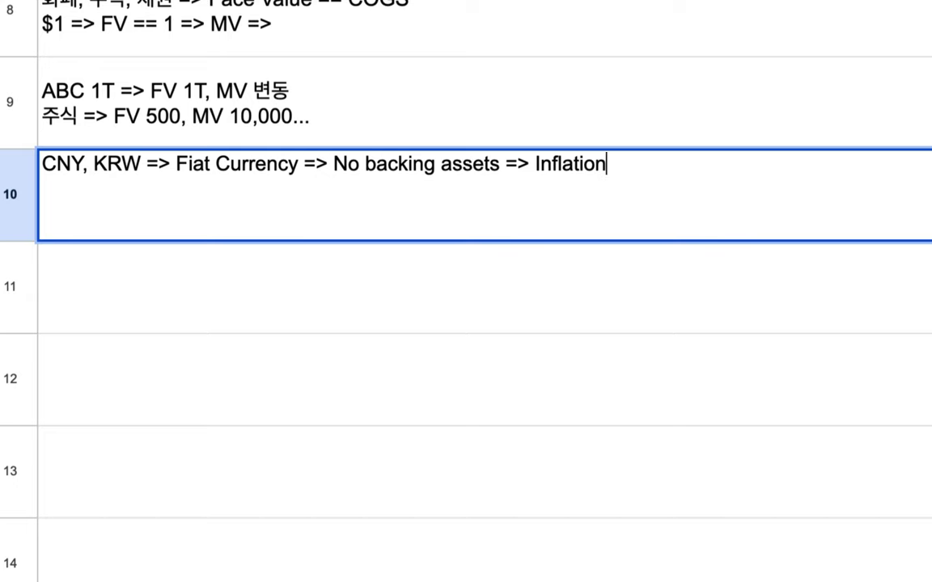
{"action": "key", "text": "Return"}
Step: Write the note "Ruble => Asset Baced Currency => Backing Assets" in cell B11
{"action": "type", "text": "R"}
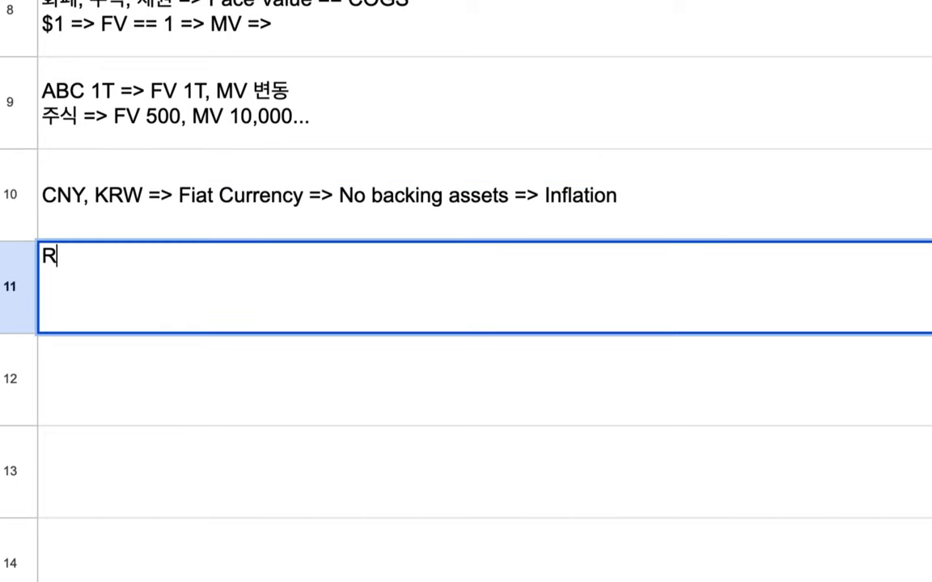
{"action": "type", "text": "uble ="}
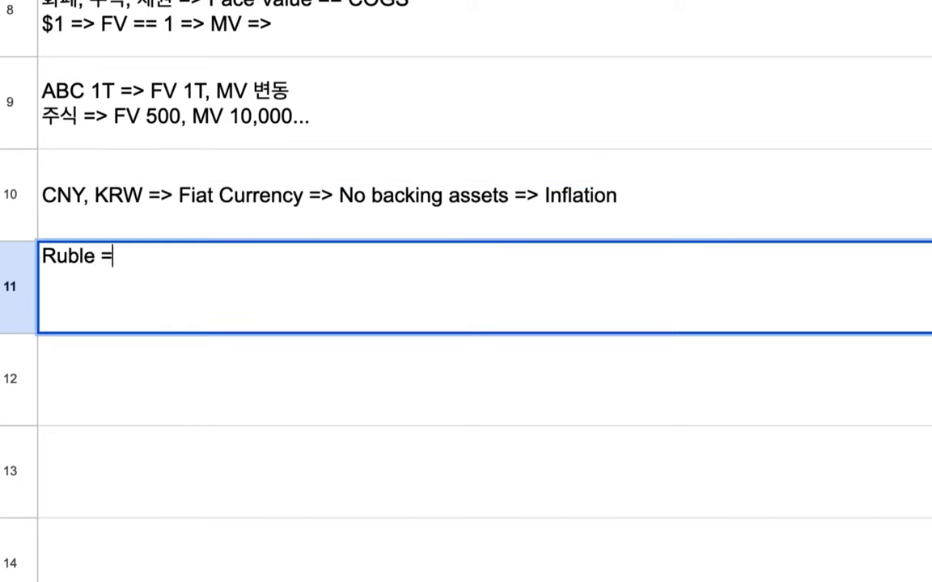
{"action": "type", "text": "> Asset "}
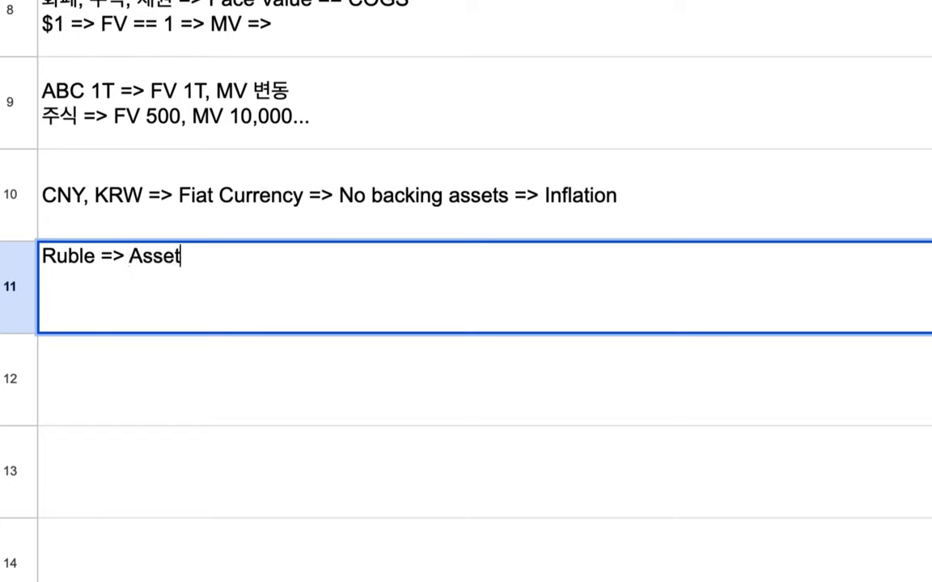
{"action": "type", "text": "Baced"}
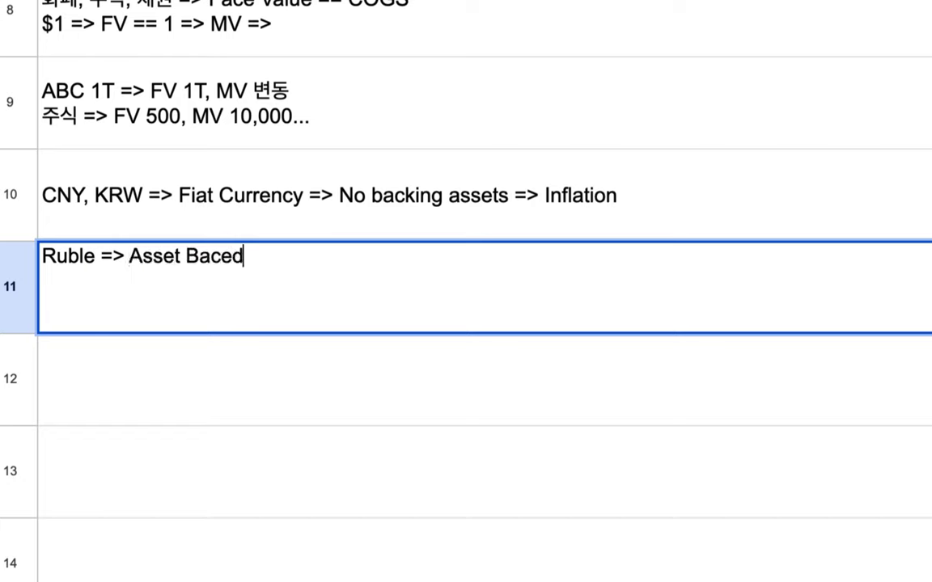
{"action": "type", "text": " Currency "}
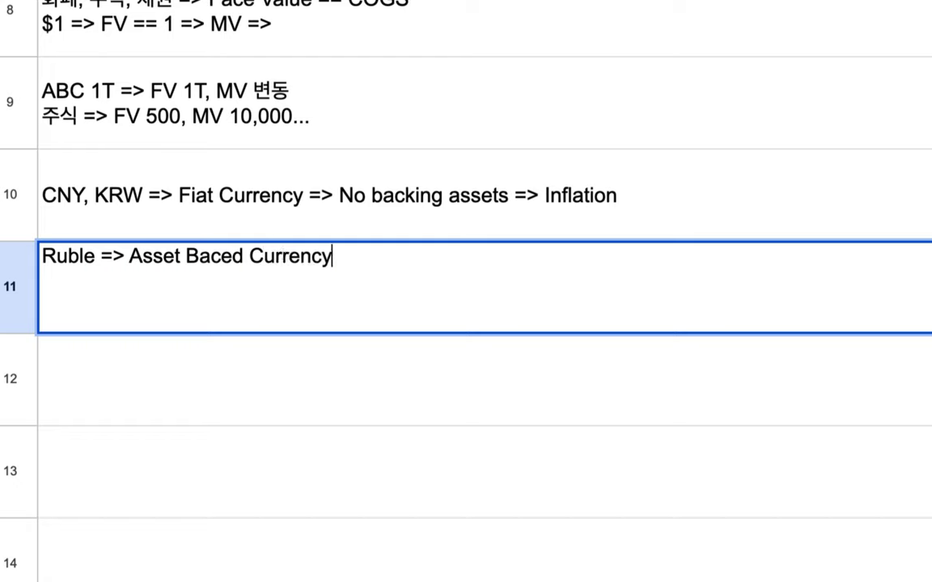
{"action": "type", "text": "=> Backing Ass"}
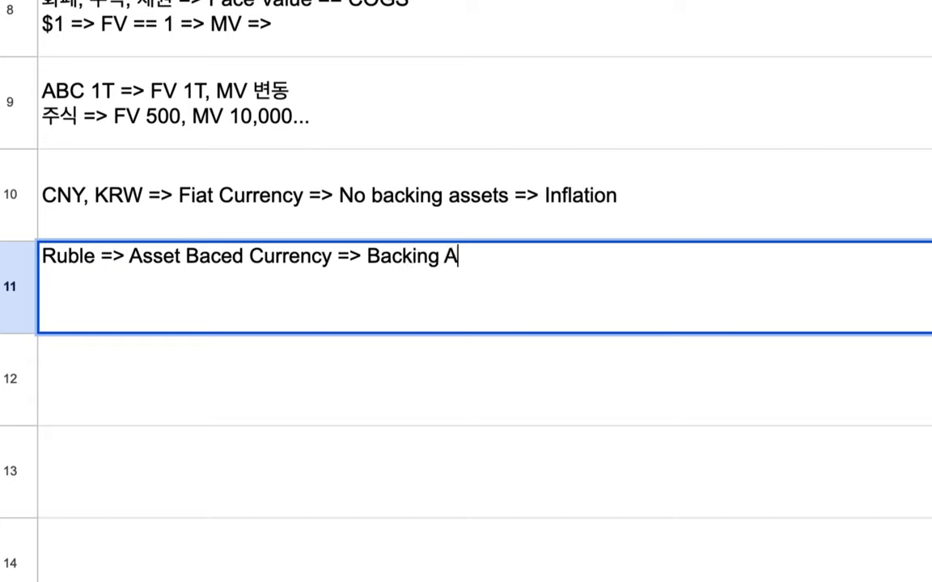
{"action": "type", "text": "ets"}
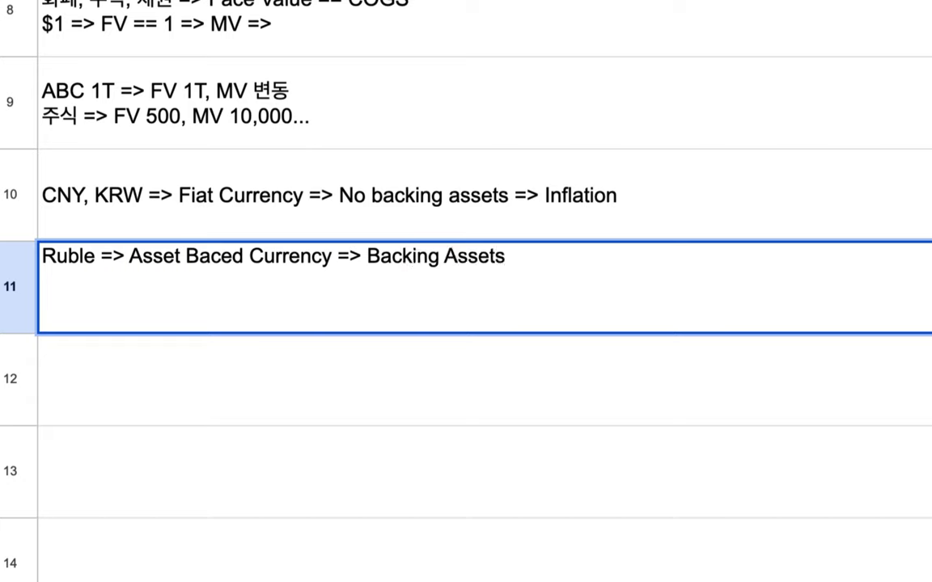